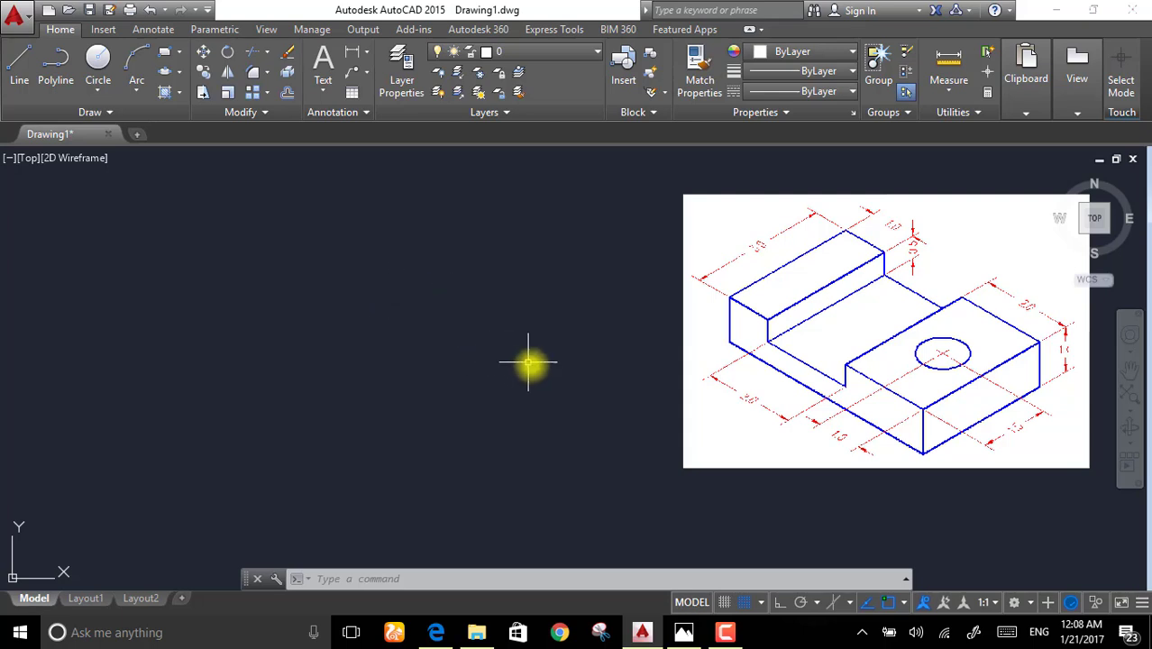
- Set snap type to Isometric in Drafting Settings and cycle the crosshair to Isoplane Left
click(759, 603)
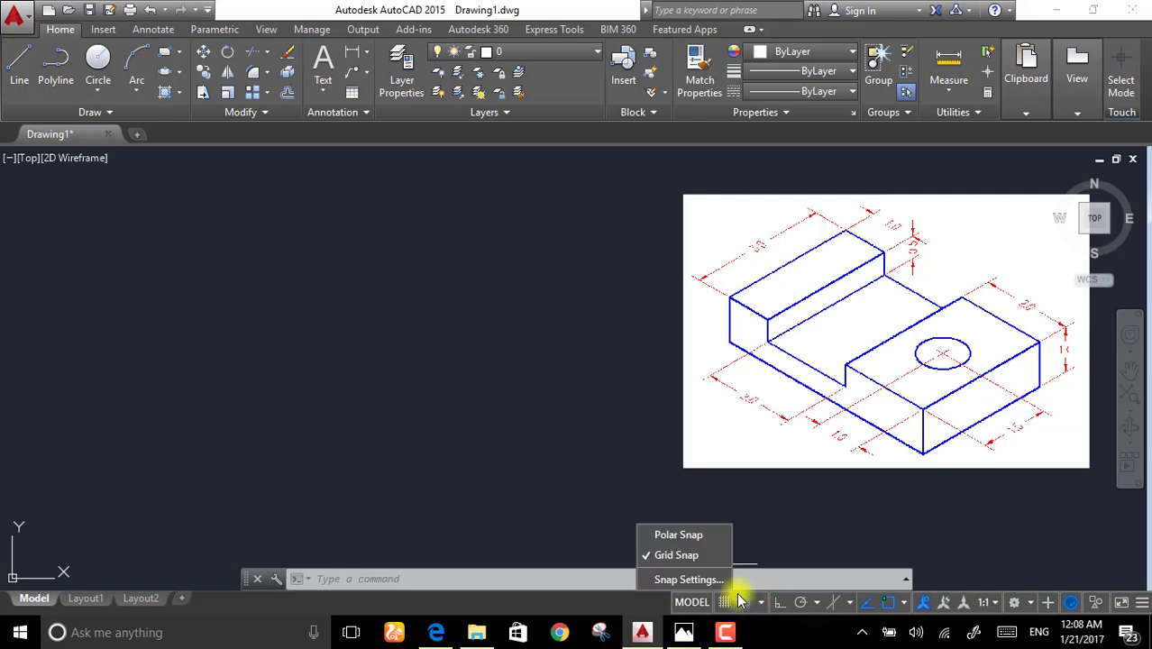
click(689, 579)
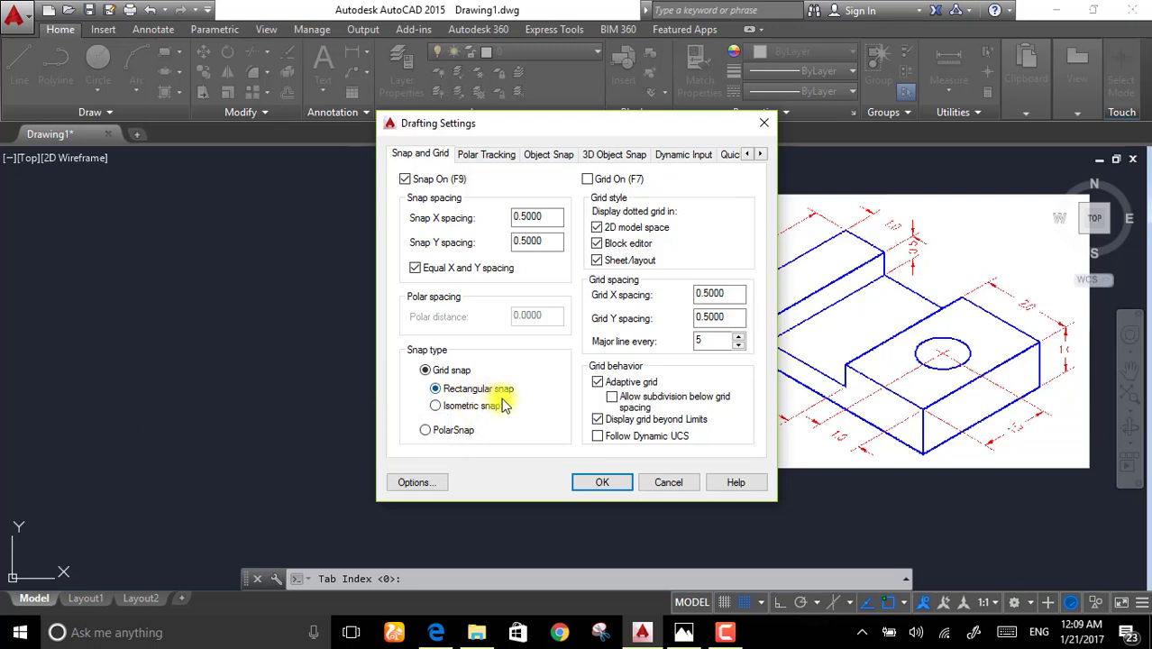
click(436, 407)
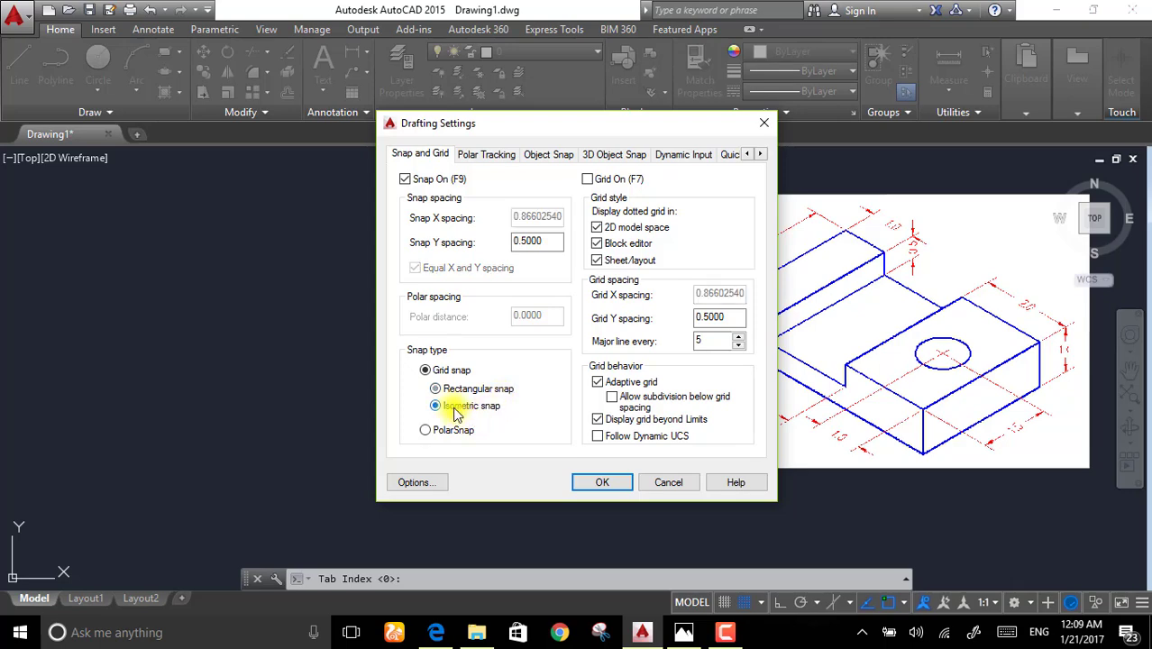
click(602, 483)
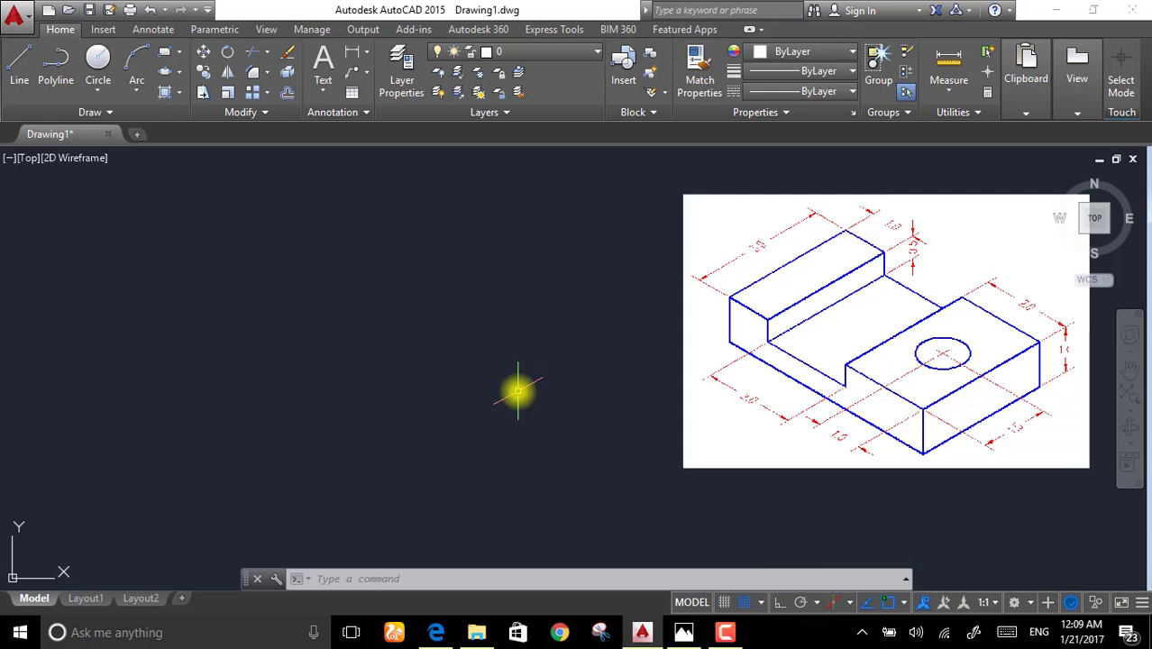
key(F5)
key(F5)
key(F5)
key(F5)
key(F5)
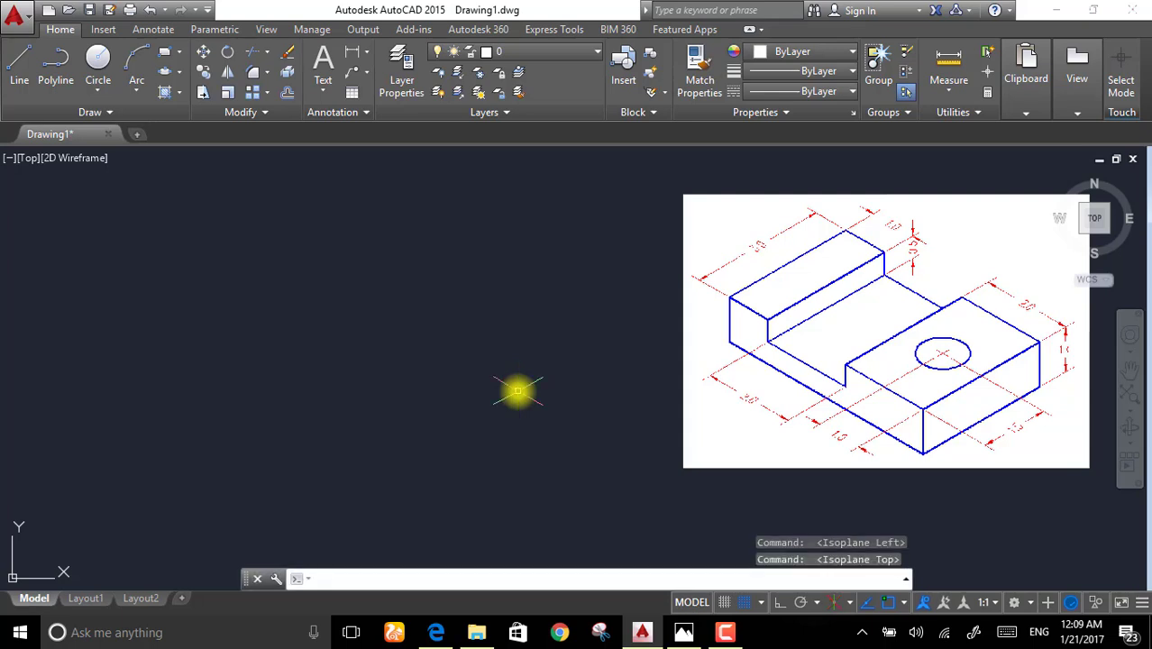
key(F5)
key(F5)
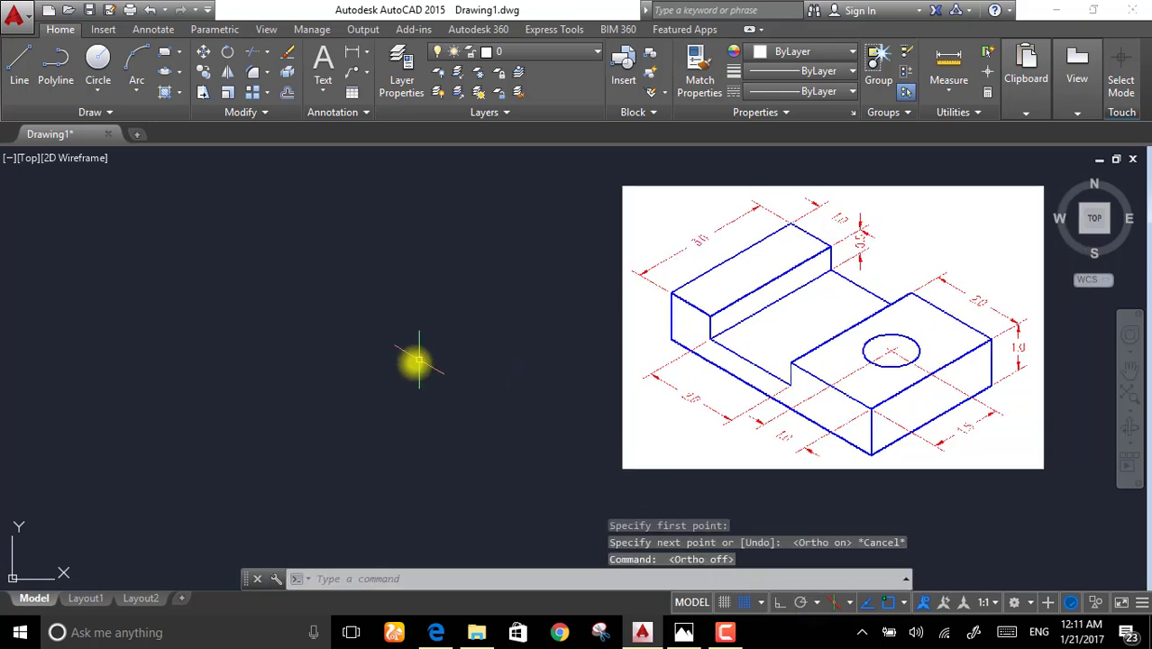
- Abandon a first line attempt and constrain drawing to the isometric axis directions
click(18, 65)
click(307, 341)
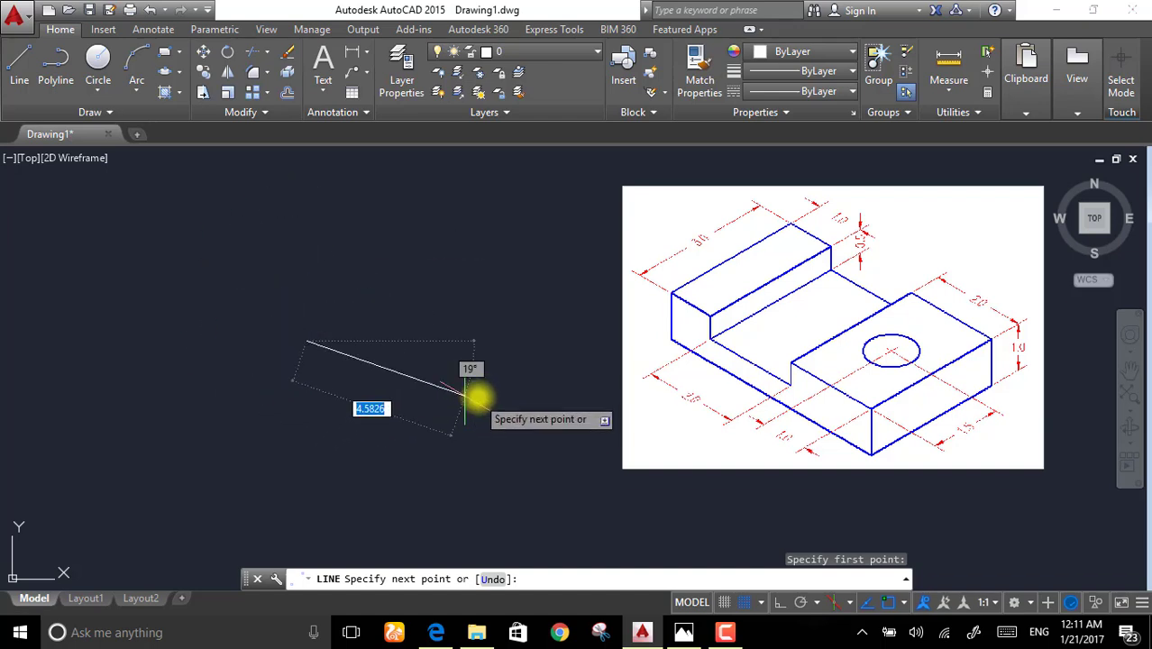
key(Escape)
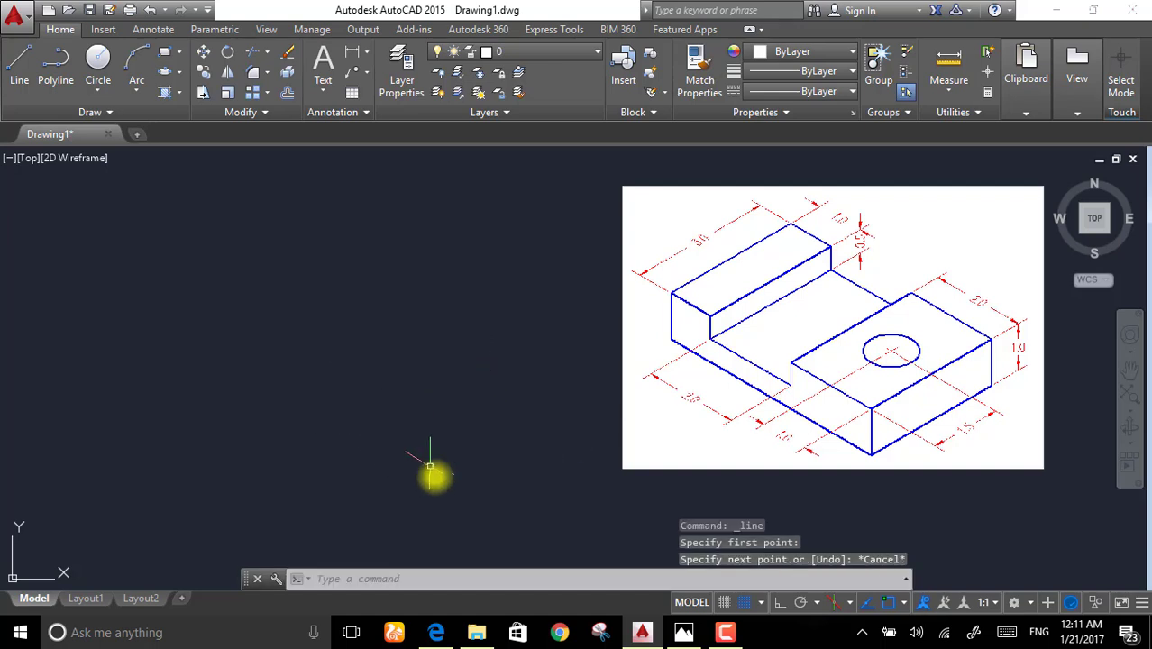
click(780, 605)
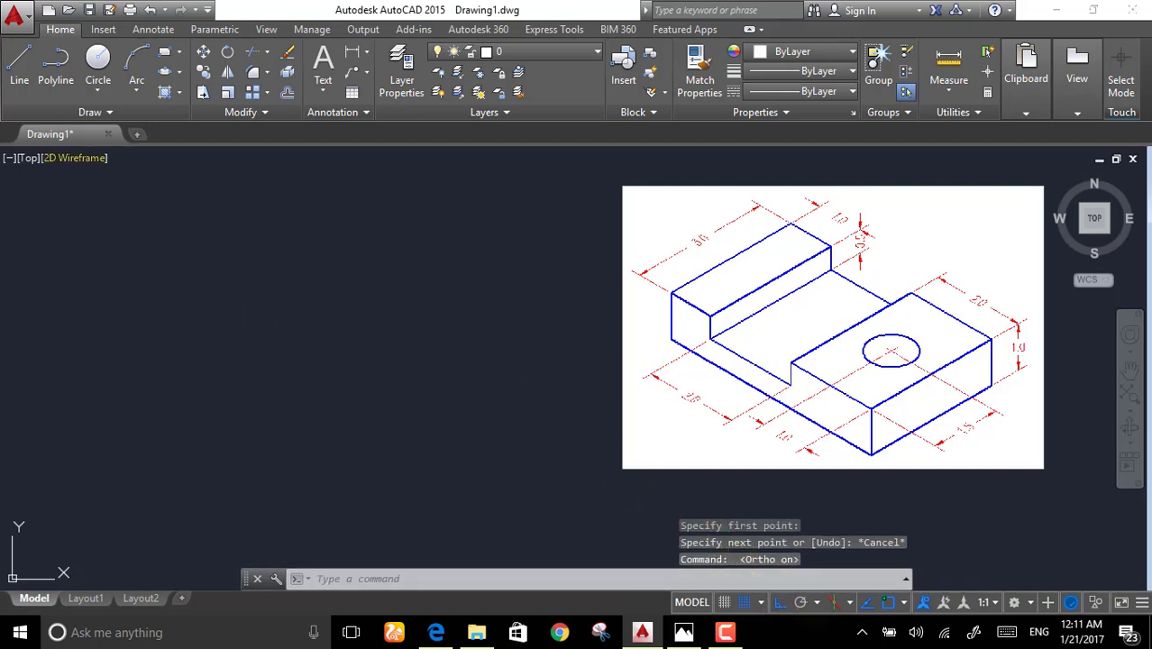
- Start the outline and draw isometric edges of 1, 1, 1, 2 and 2 units
click(15, 72)
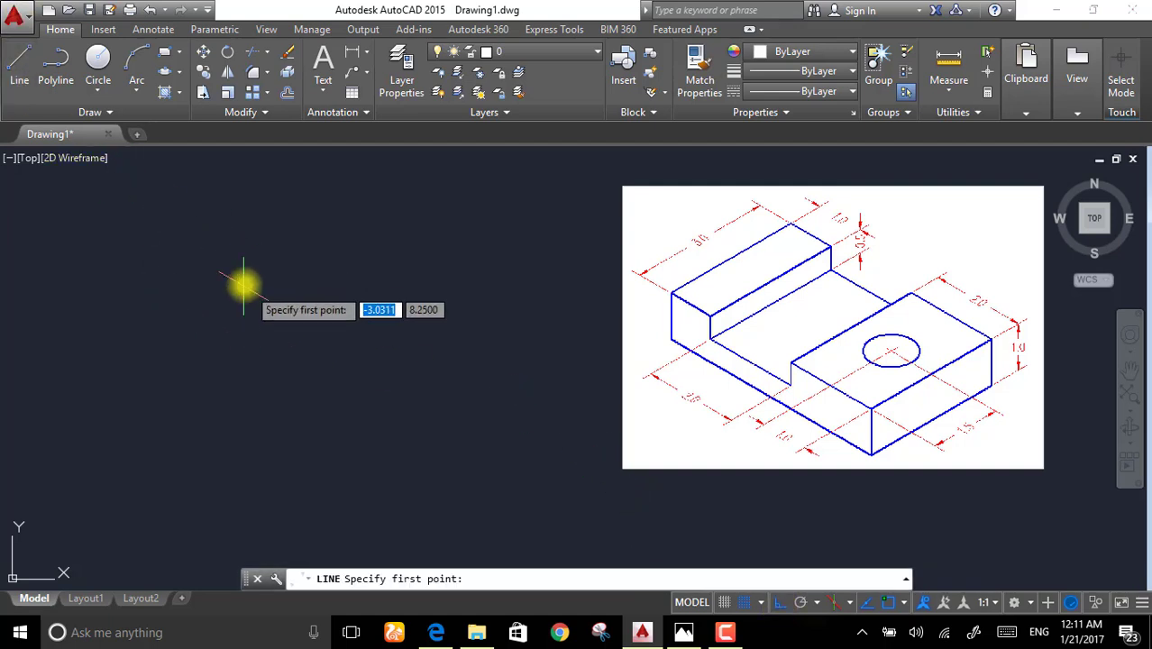
click(336, 340)
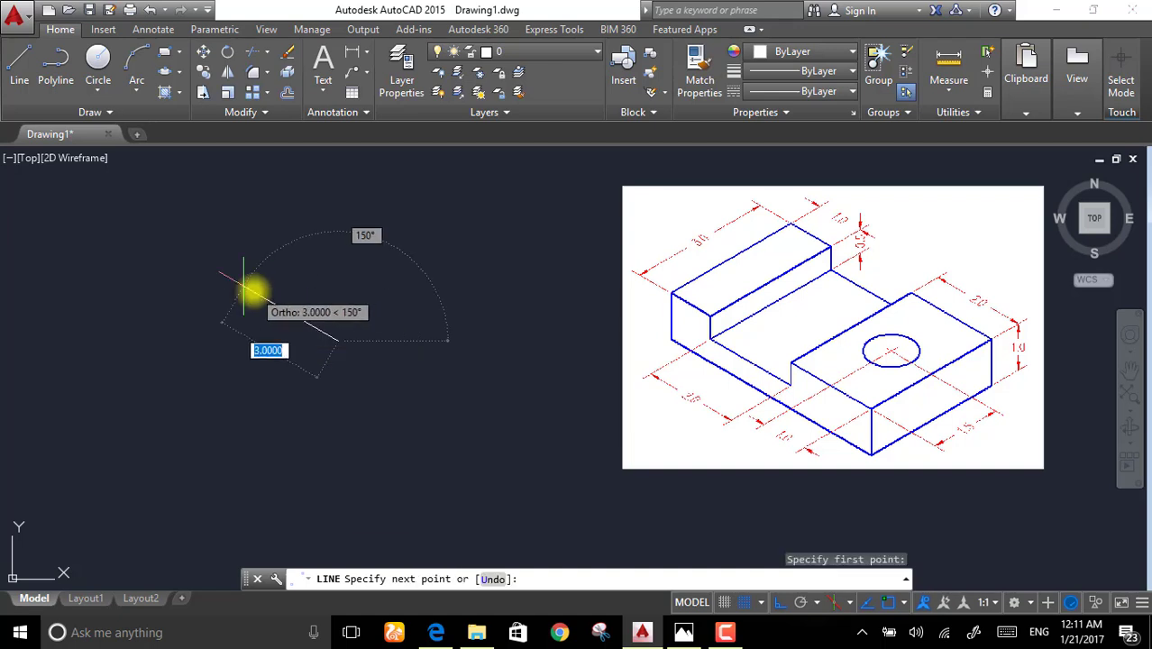
text(1)
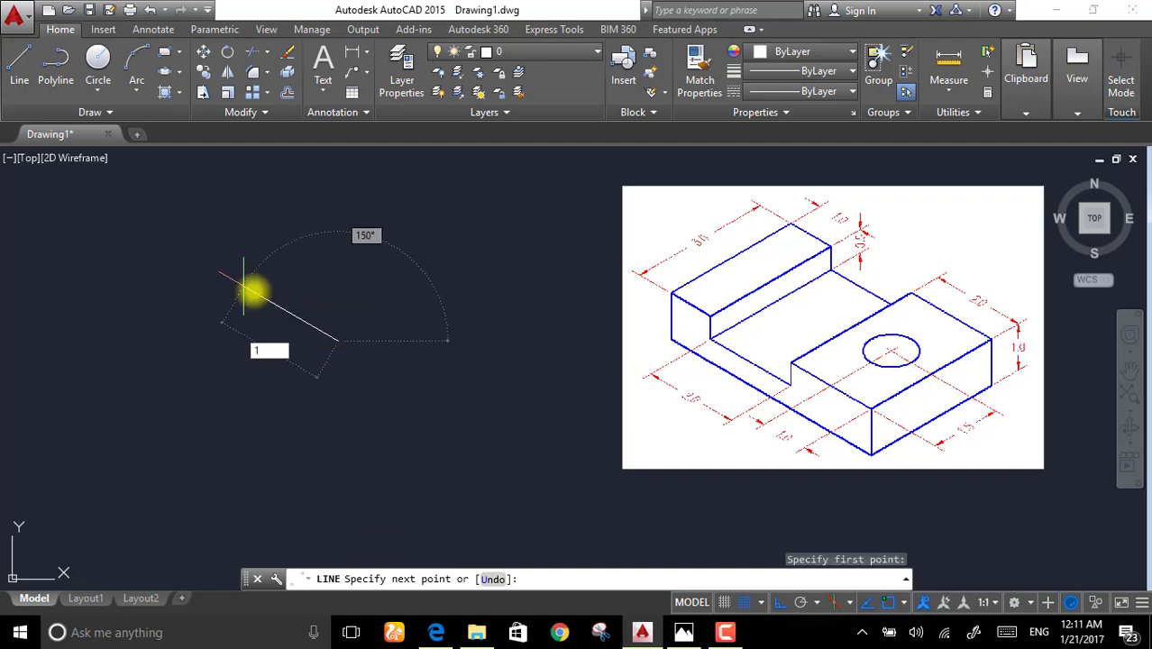
key(Return)
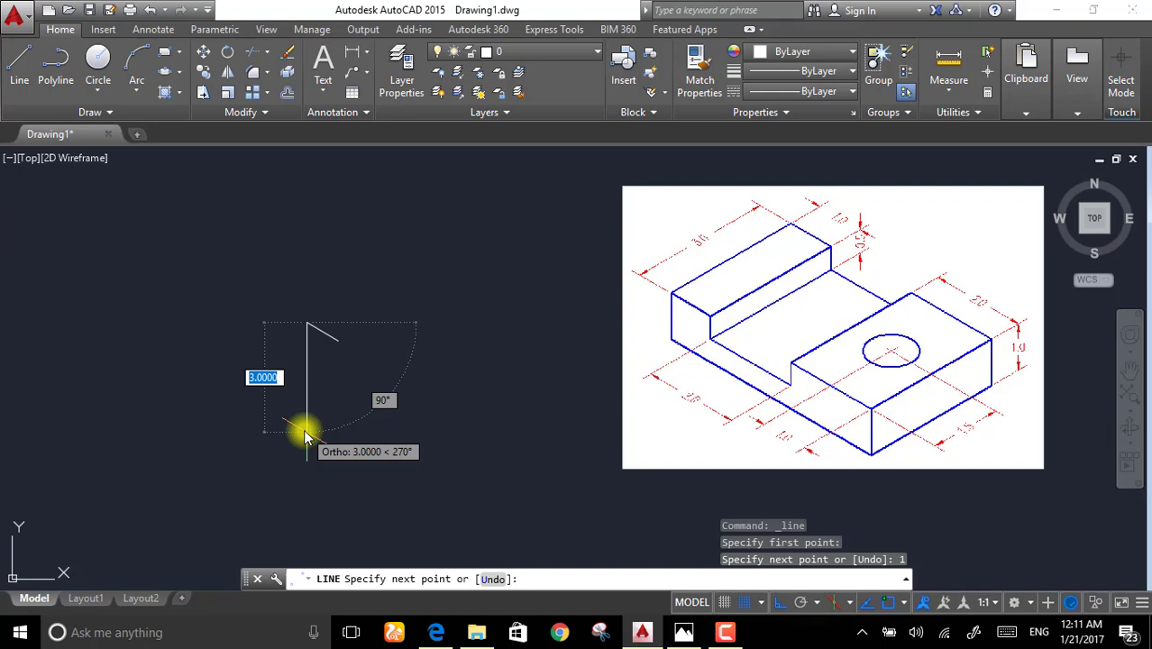
text(1)
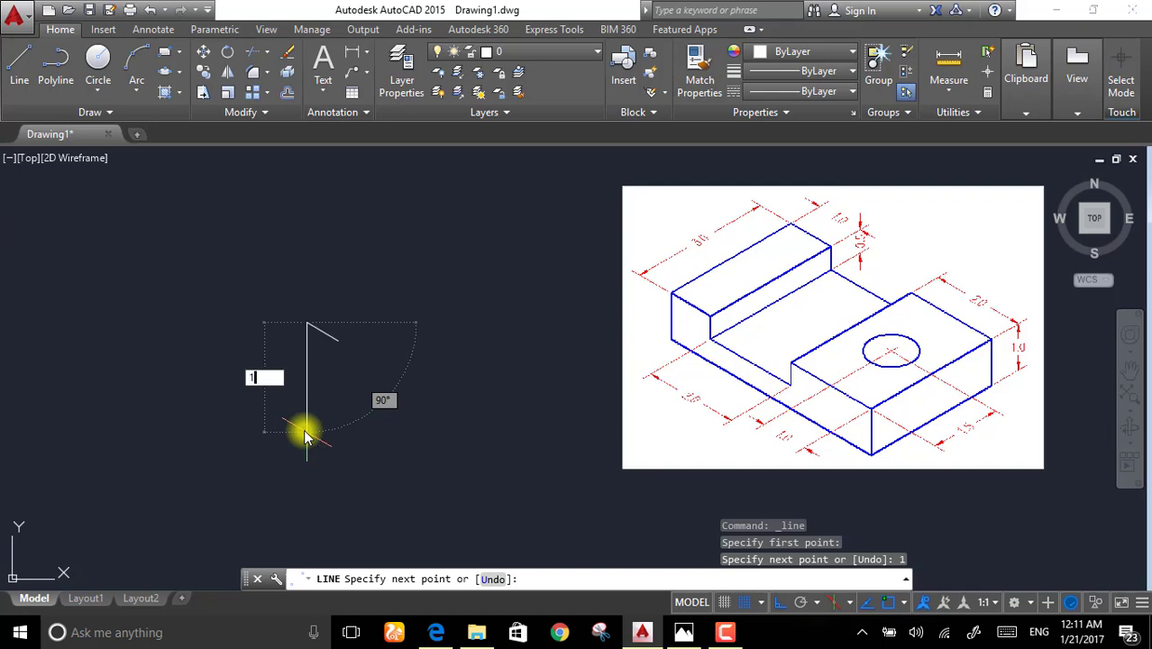
key(Return)
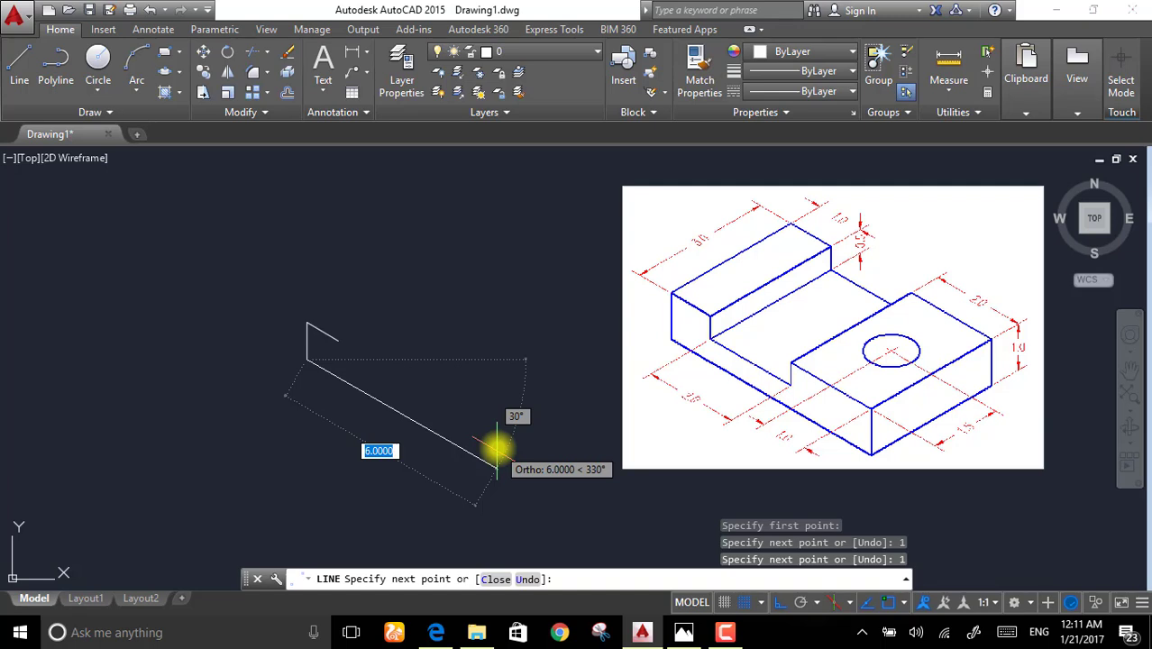
text(1)
key(Return)
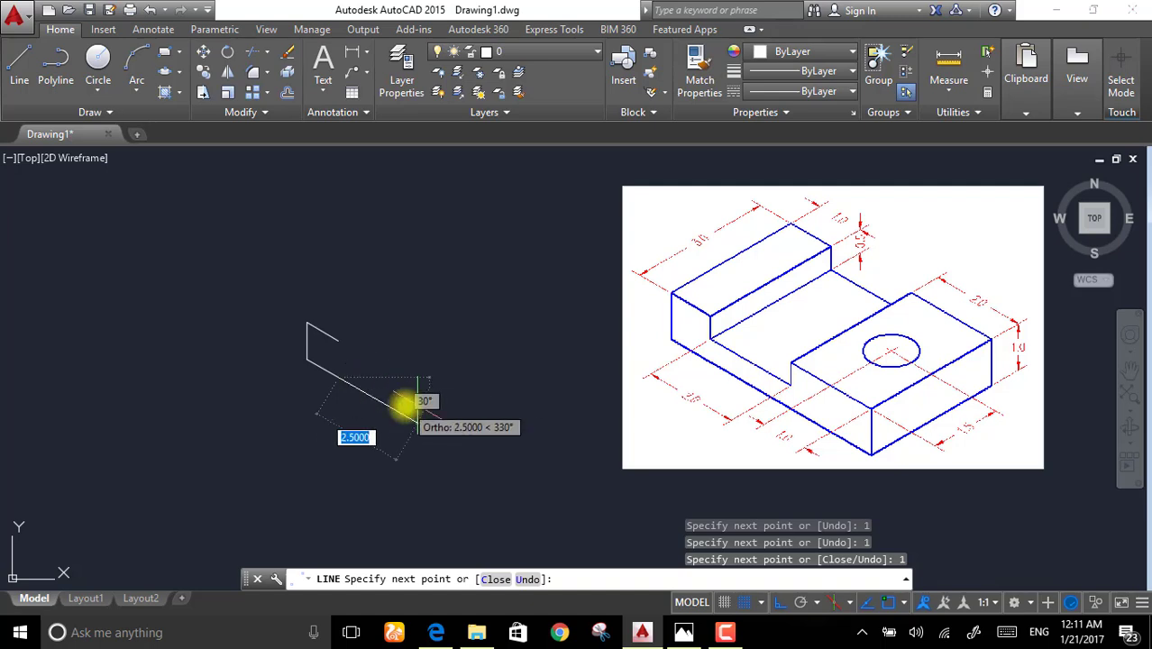
text(2)
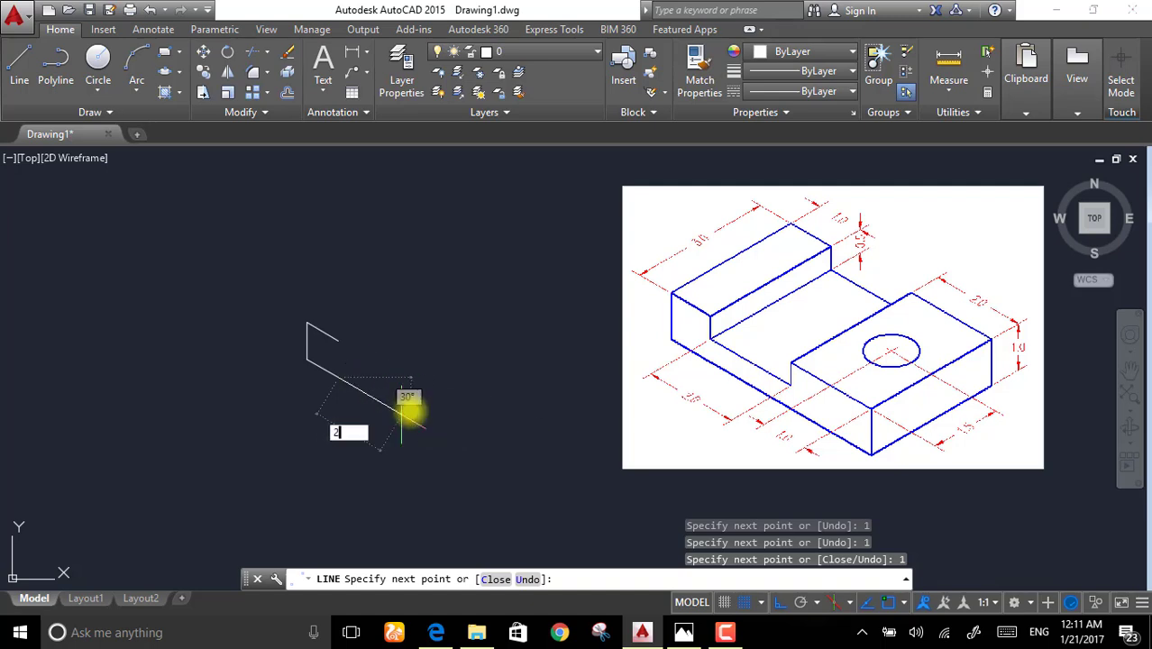
key(Return)
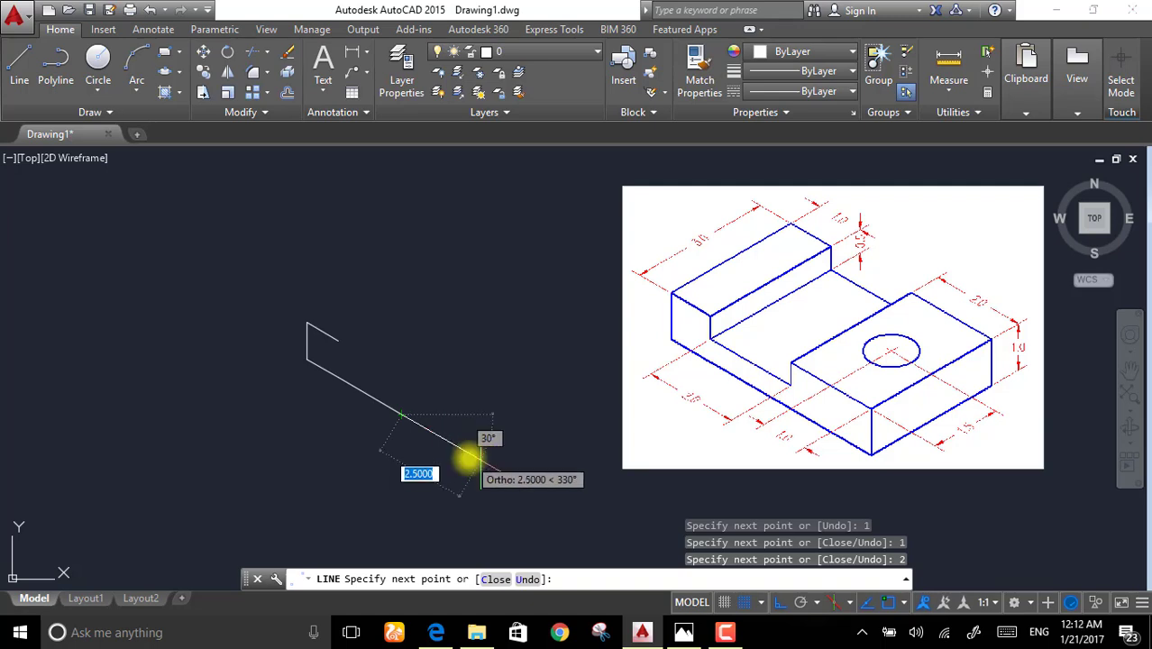
text(2)
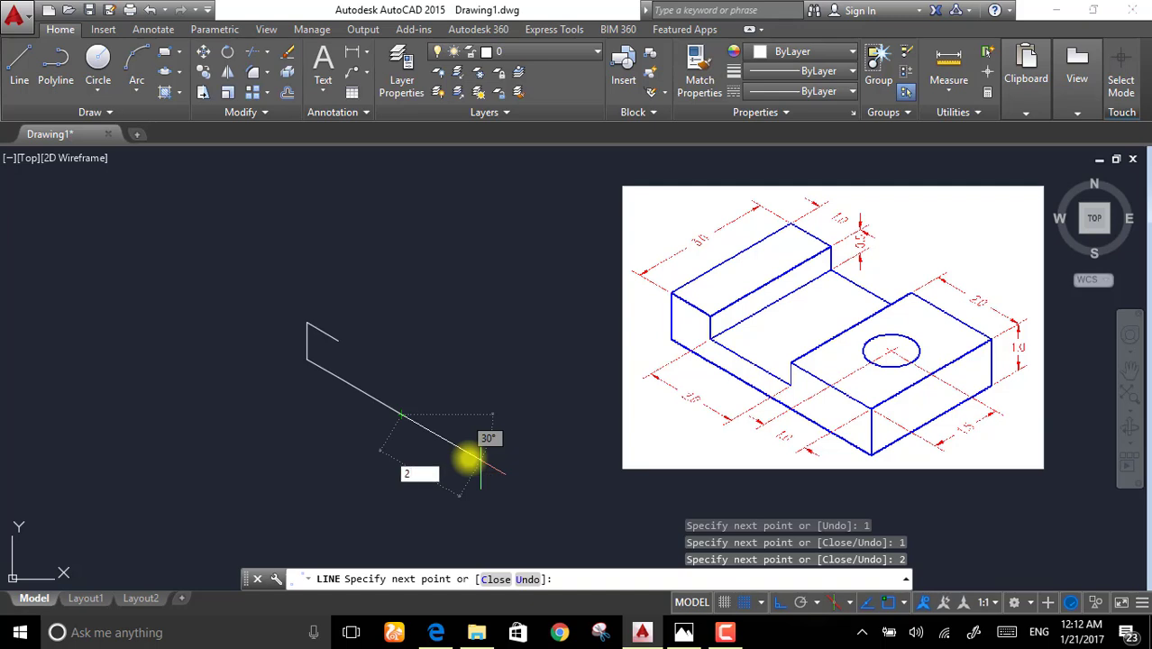
key(Return)
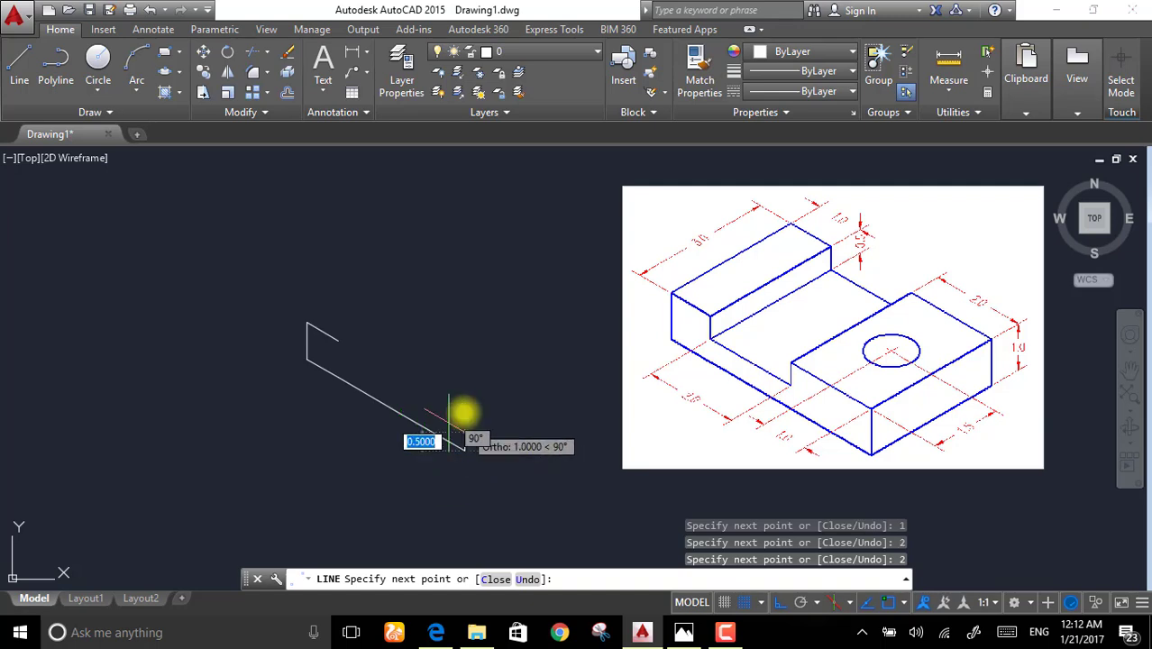
- Draw the remaining edges (1 up, 2 at 150°, 0.5 down, 2) and close the profile
text(1)
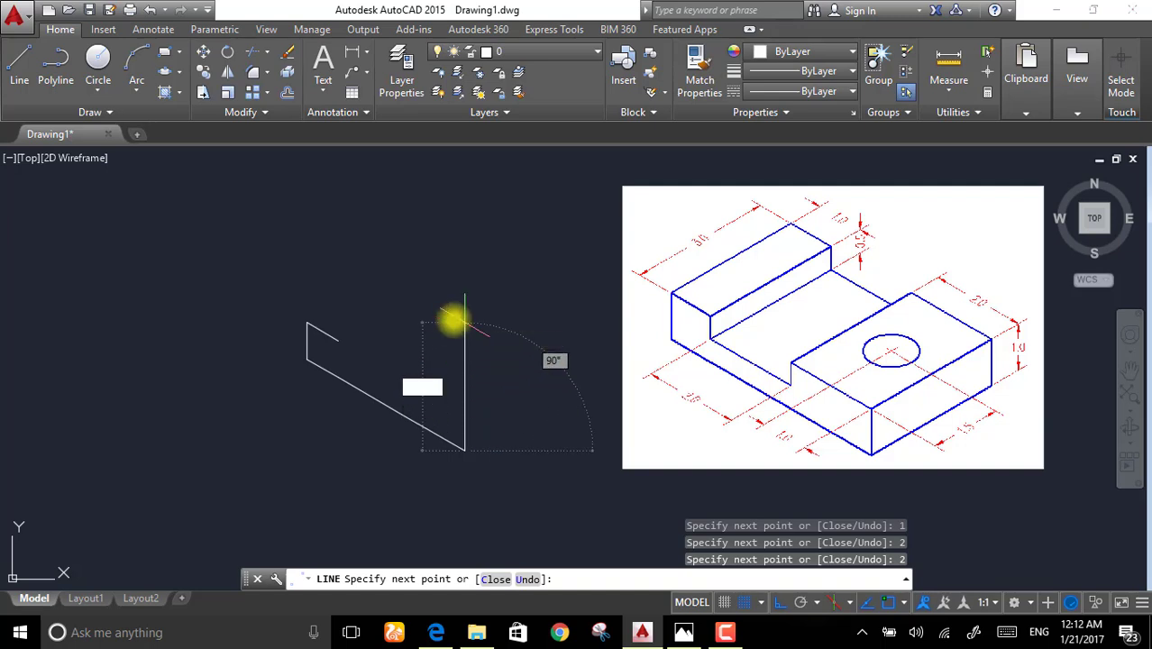
key(Return)
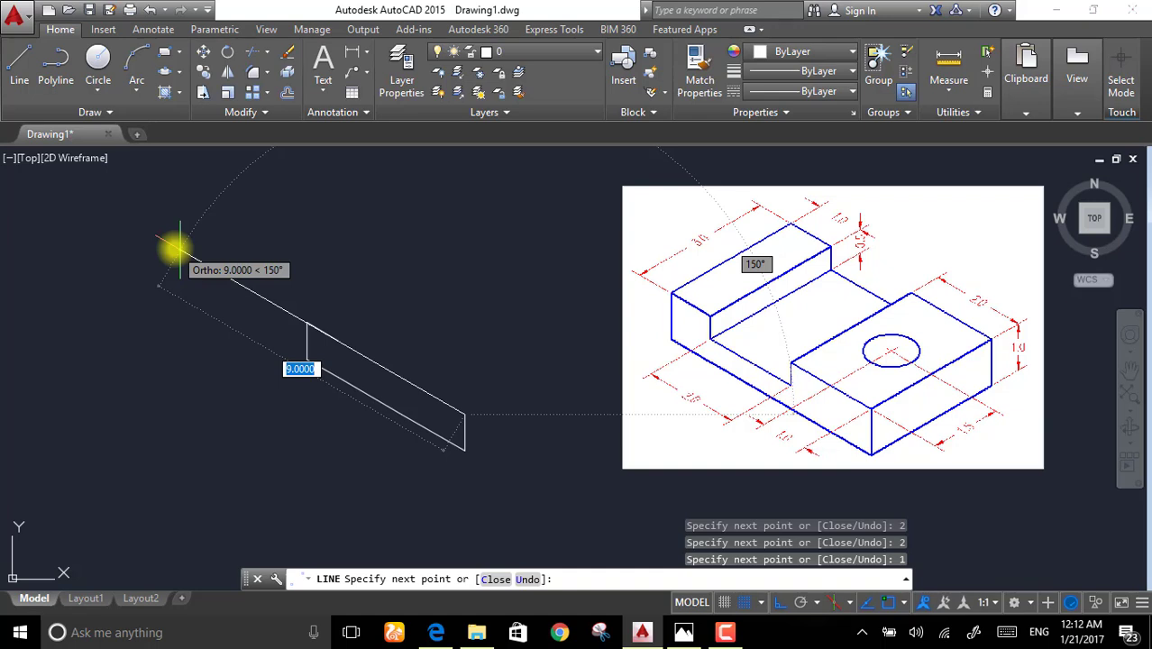
text(2)
key(Return)
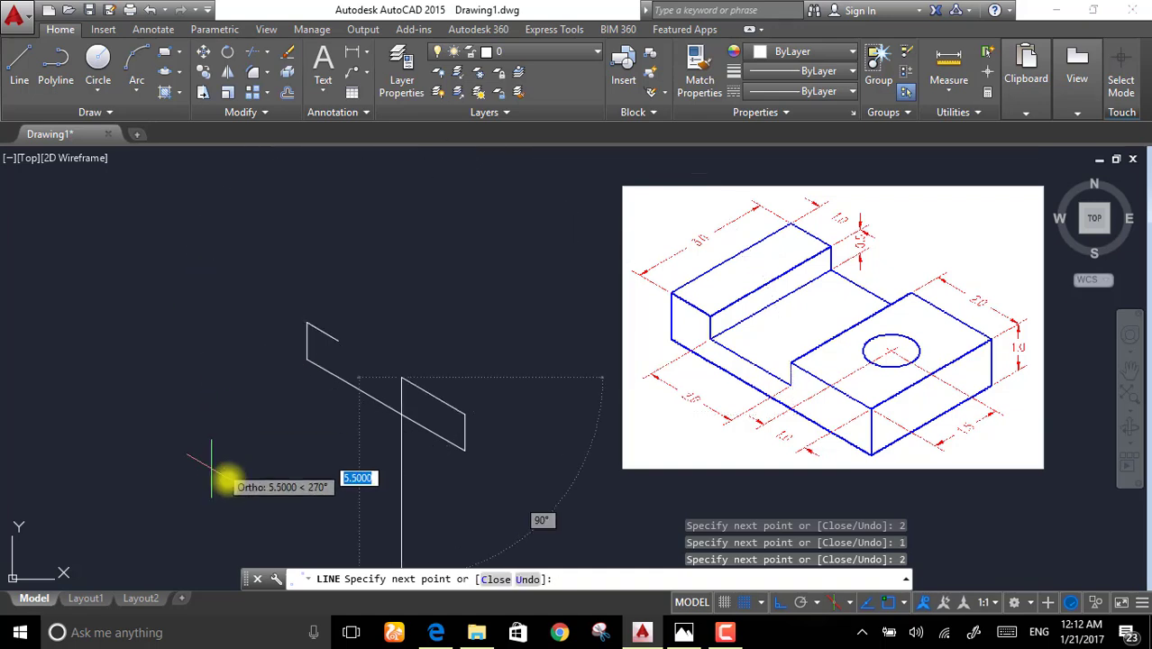
text(1)
key(Return)
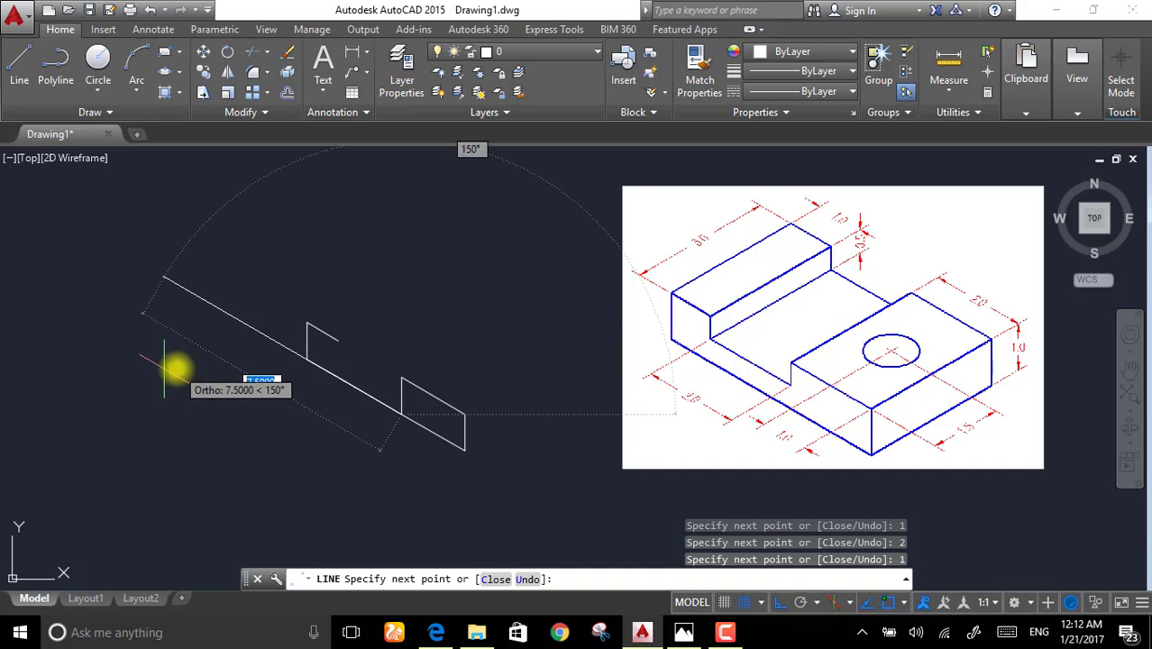
key(ctrl+z)
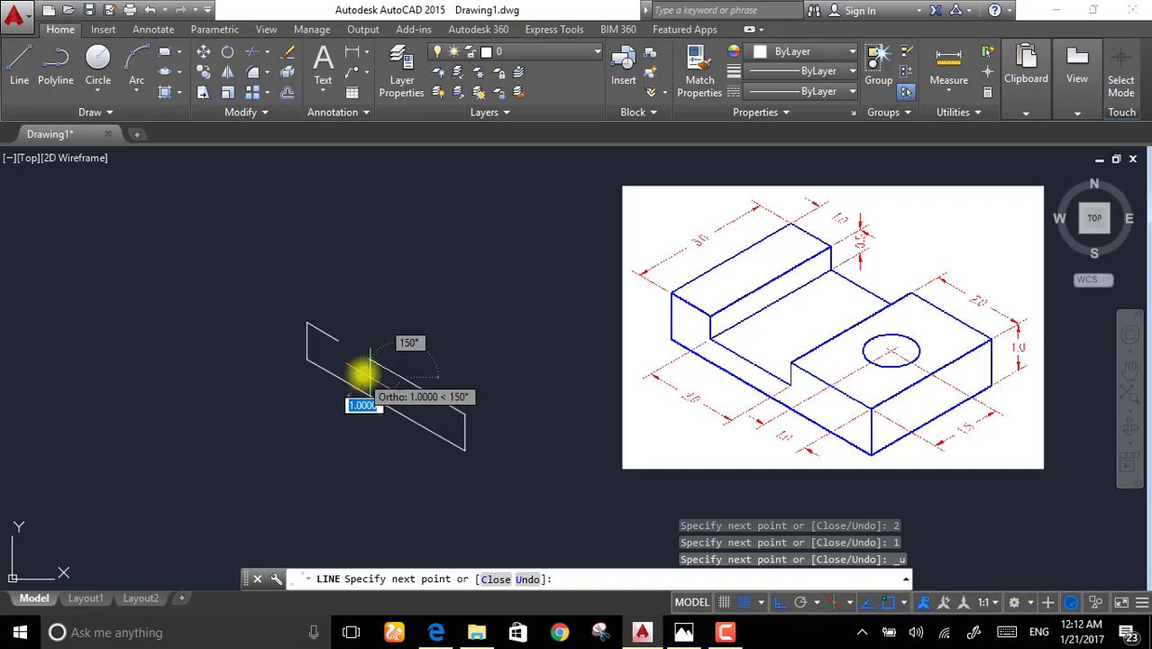
text(0.5)
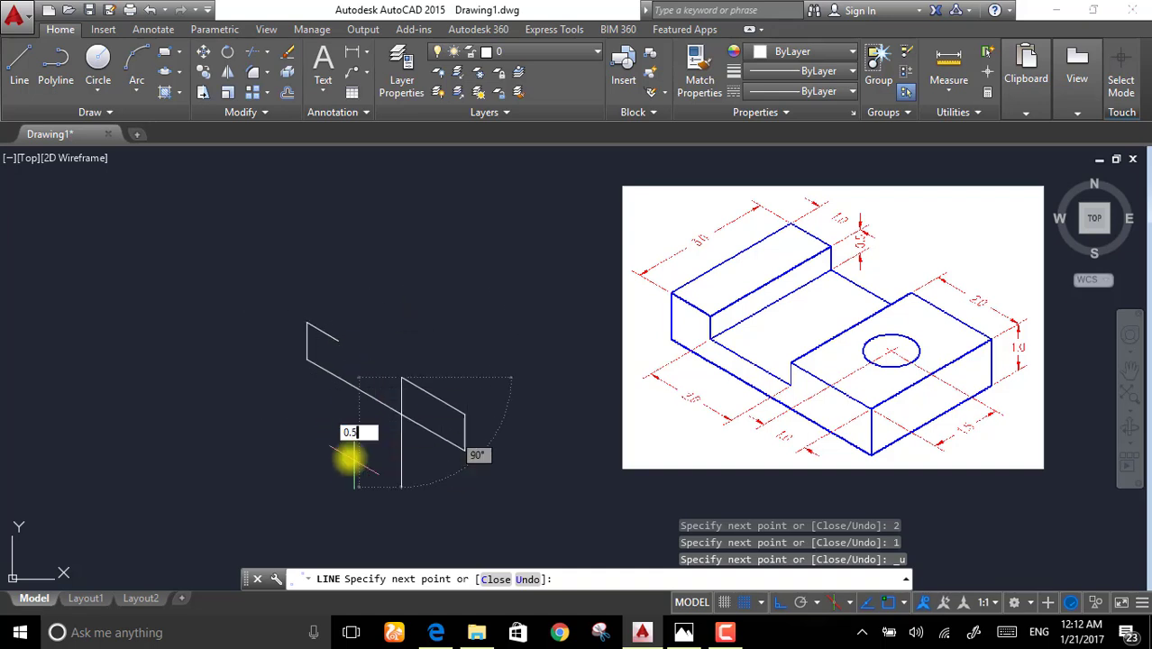
key(Return)
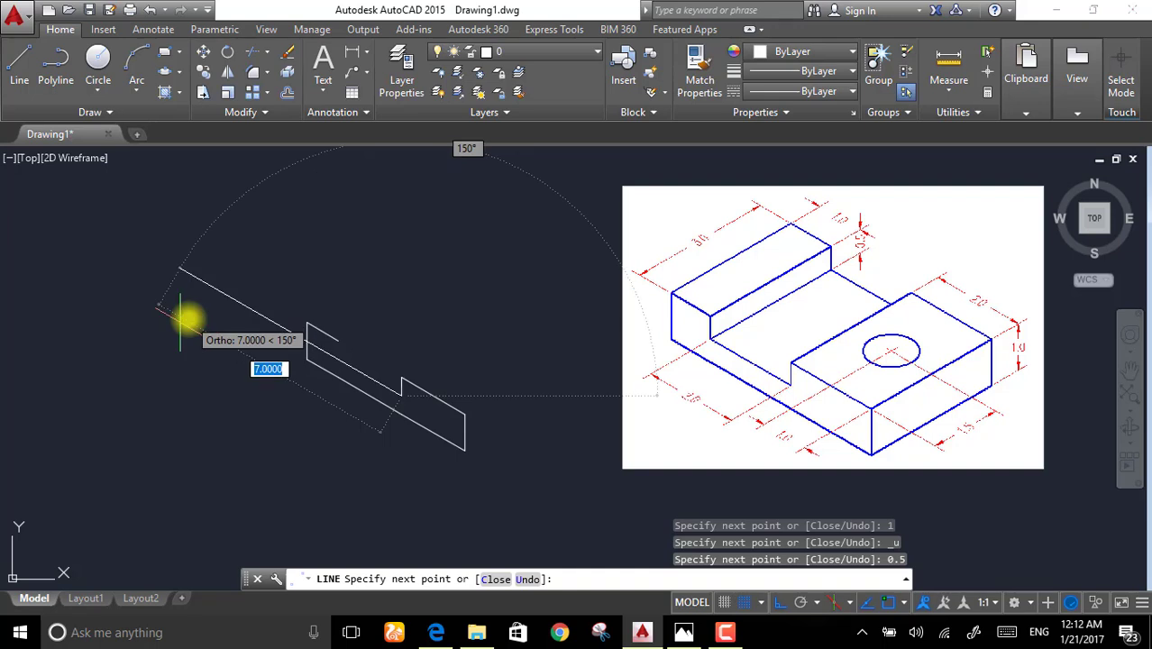
text(2)
key(Return)
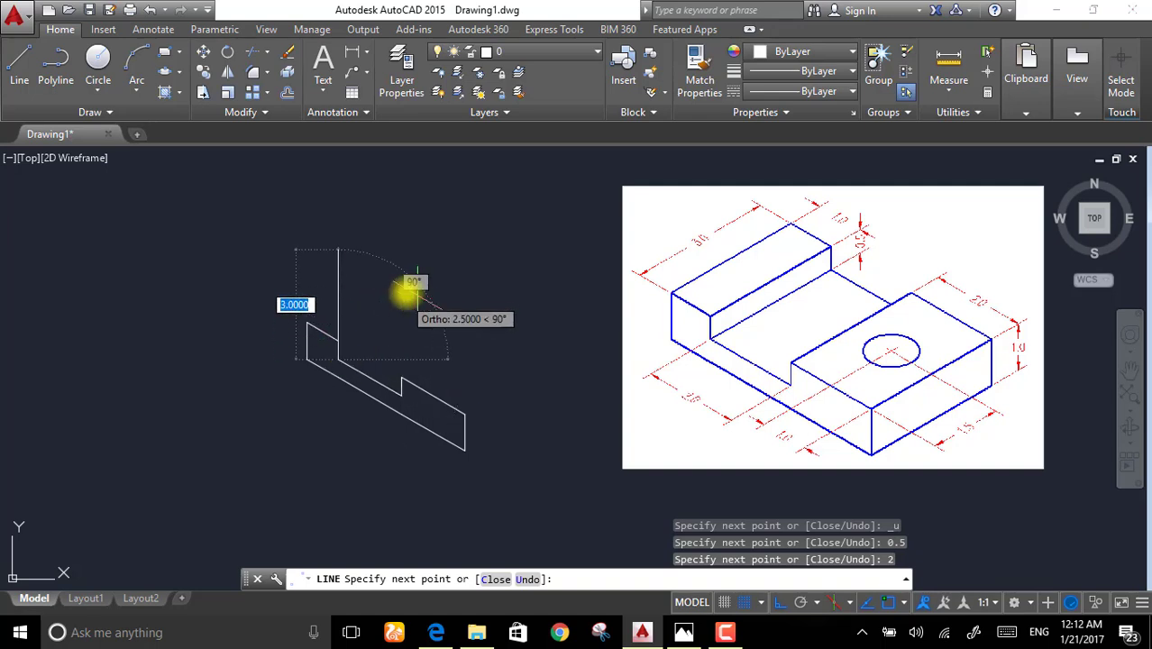
text(c)
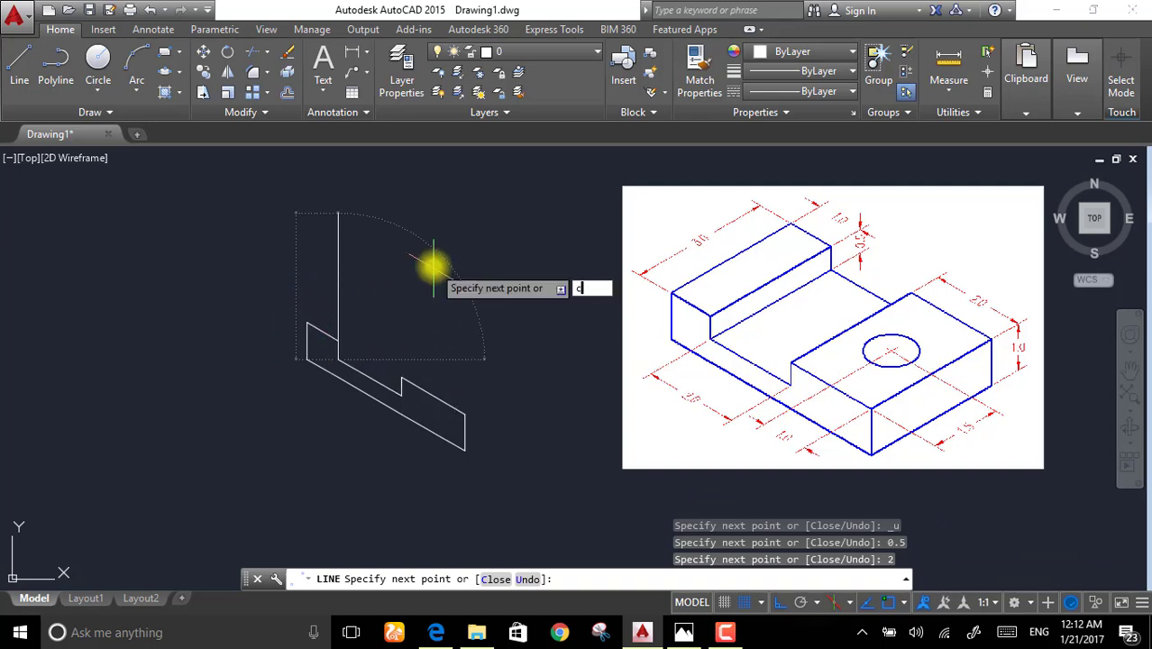
key(Return)
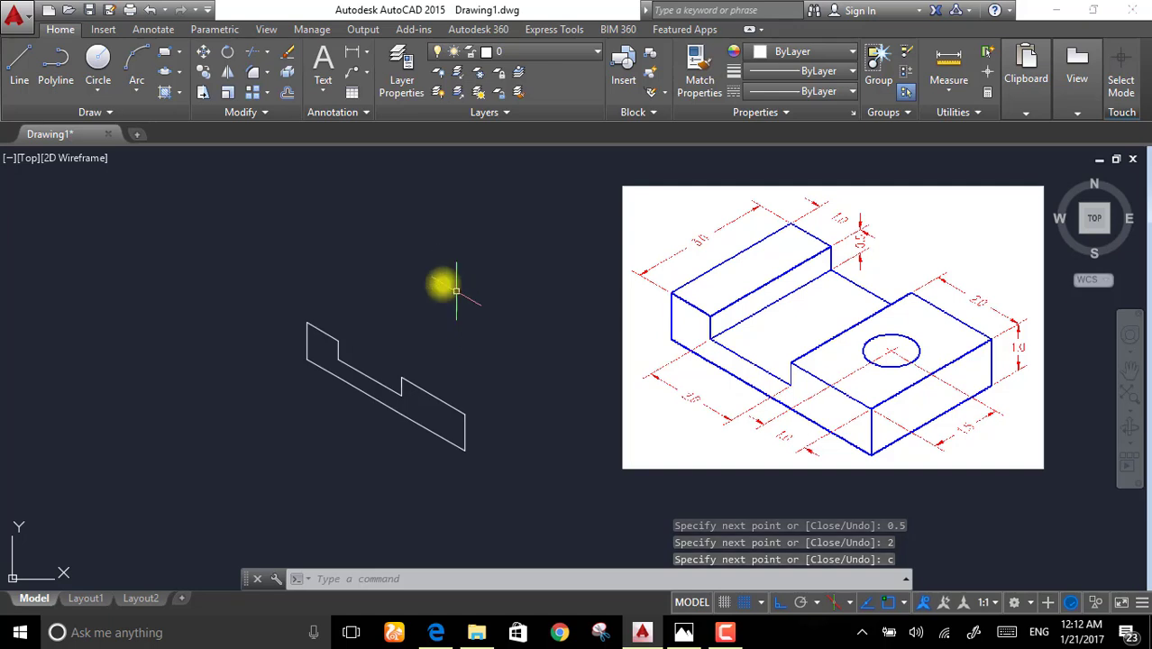
- On the top isoplane, draw a line receding at 30° from the profile's top-left corner
click(9, 79)
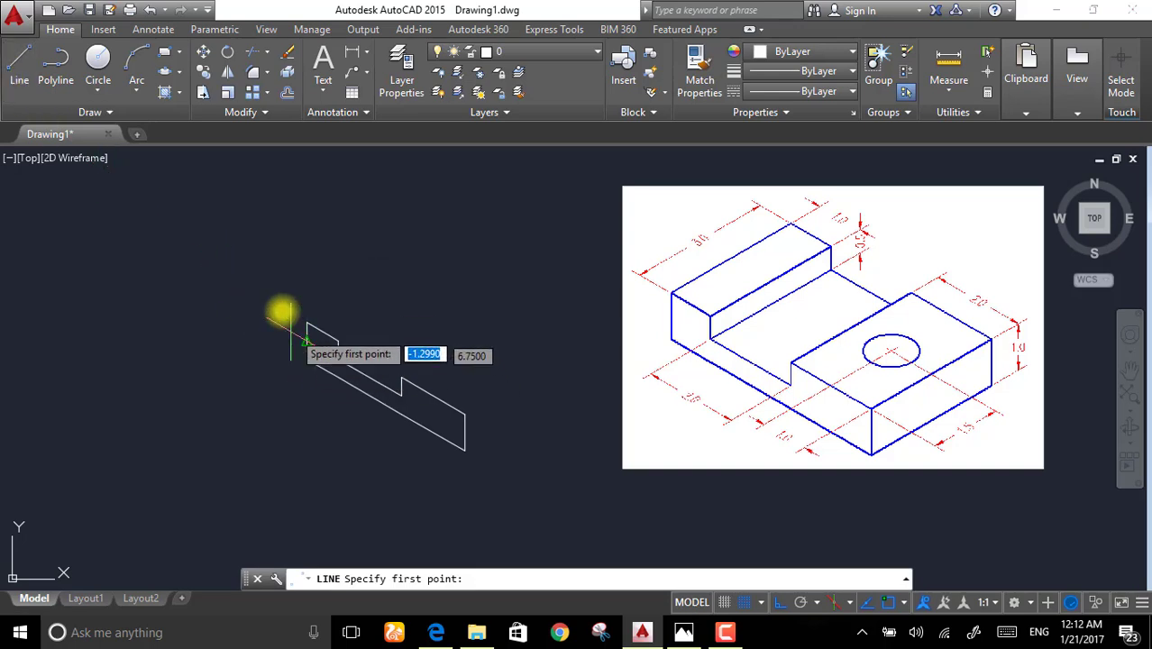
click(307, 321)
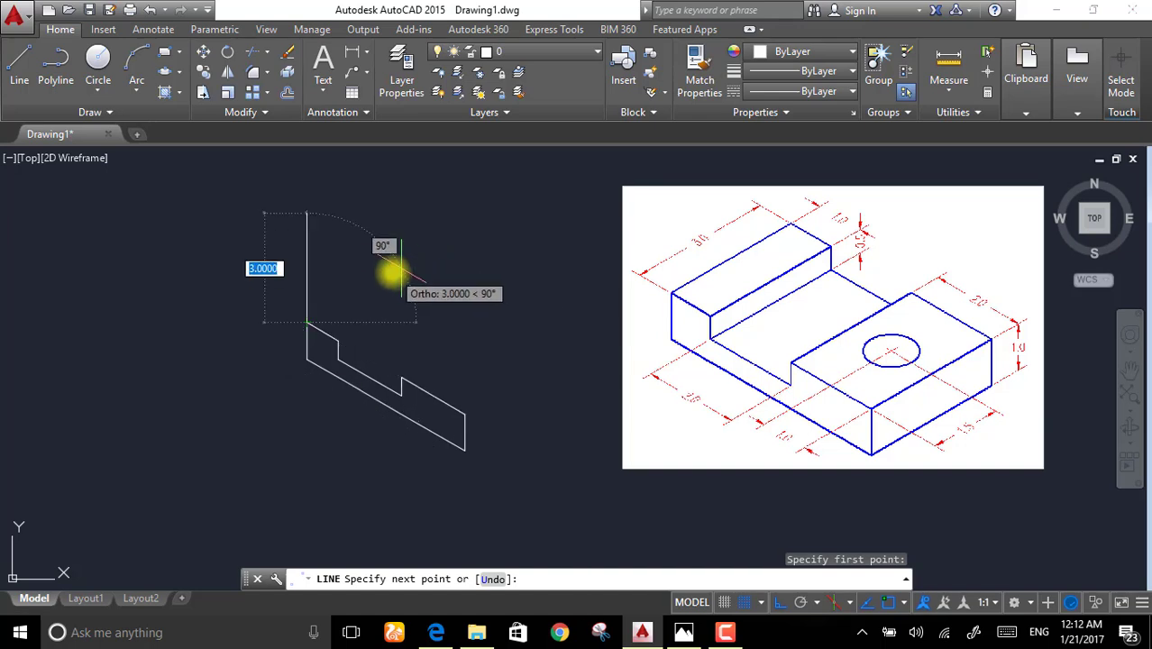
key(F5)
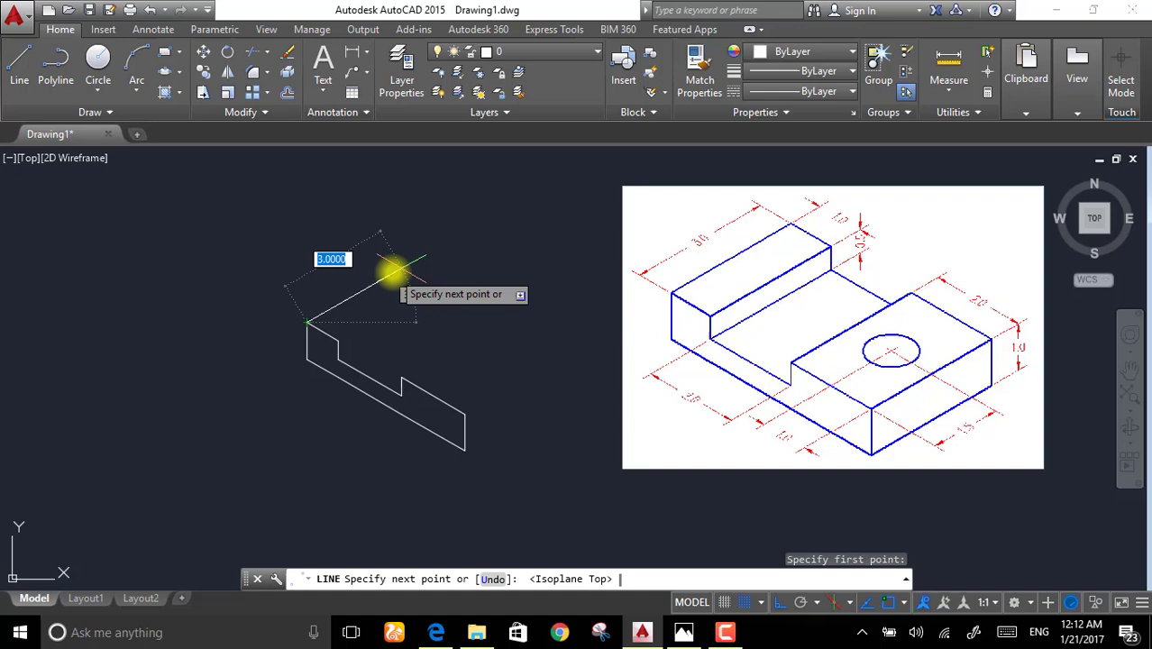
click(449, 259)
key(Return)
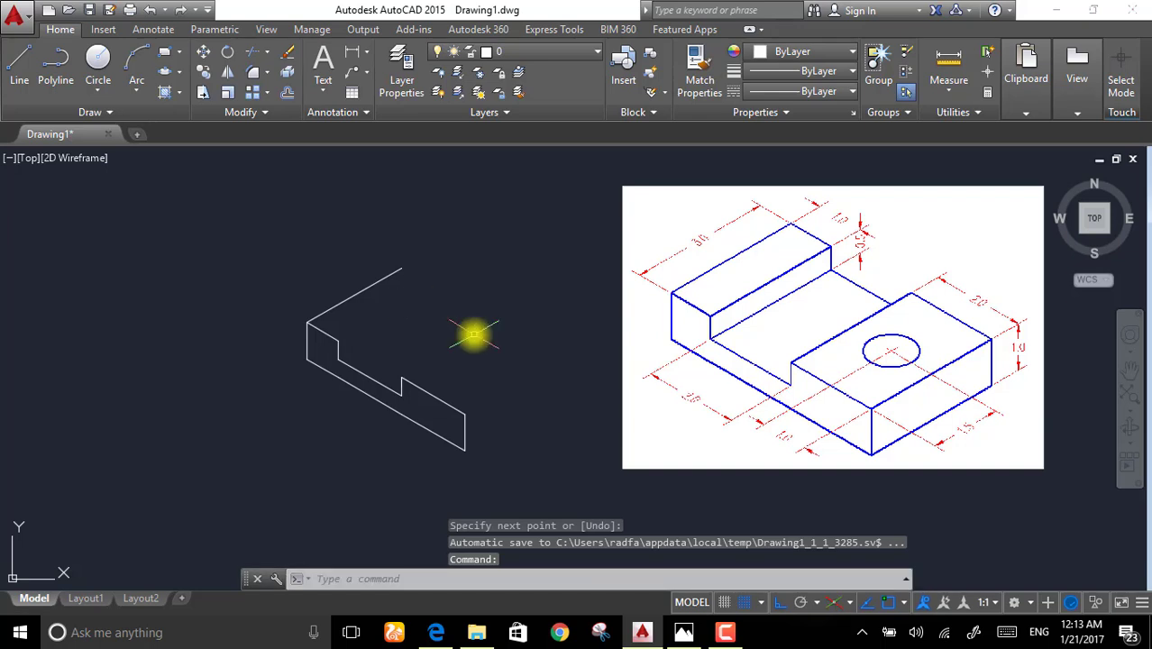
- Copy the front profile with CO from its top-left corner to the 30° edge's far end
click(541, 319)
click(323, 453)
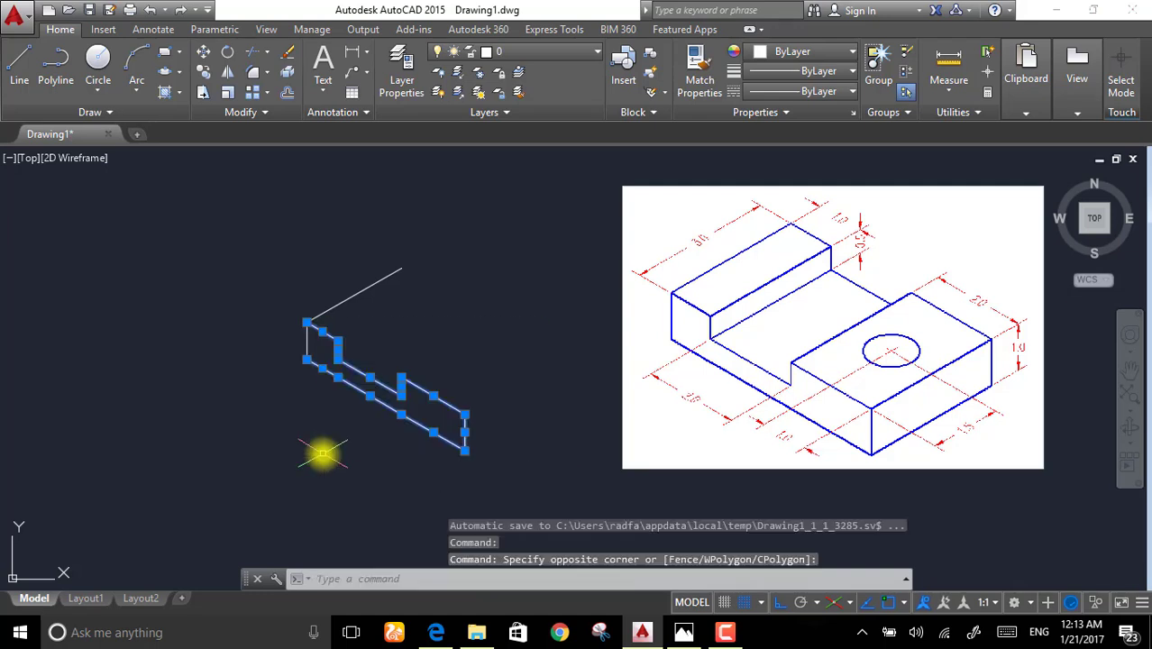
click(309, 336)
click(298, 330)
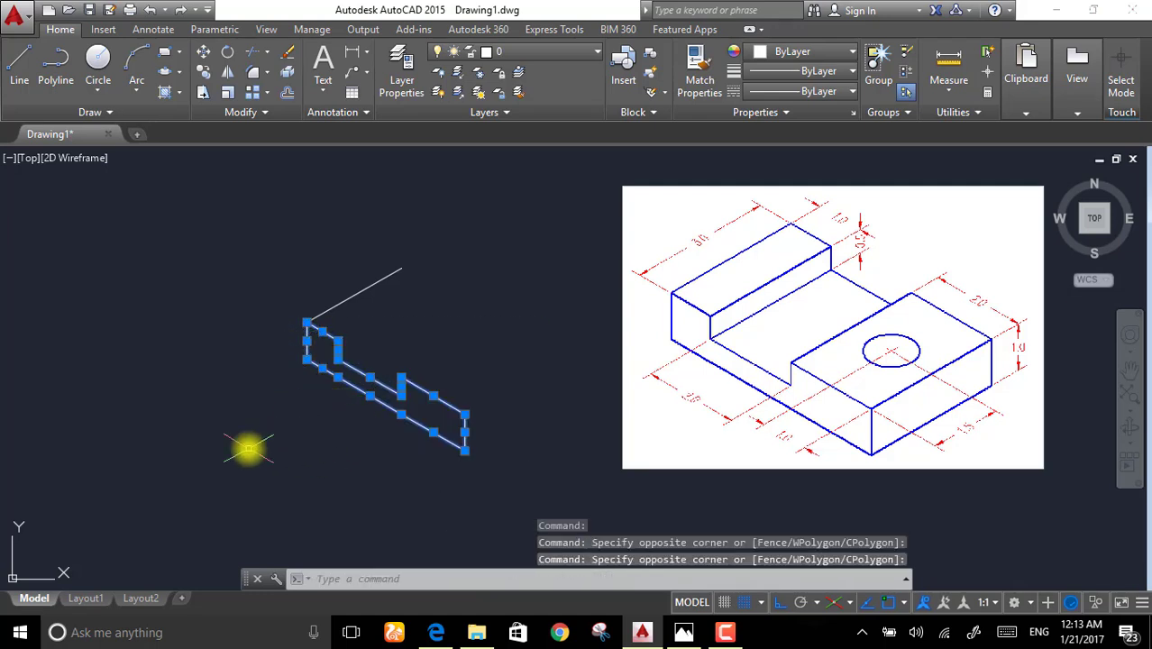
text(CO)
key(Return)
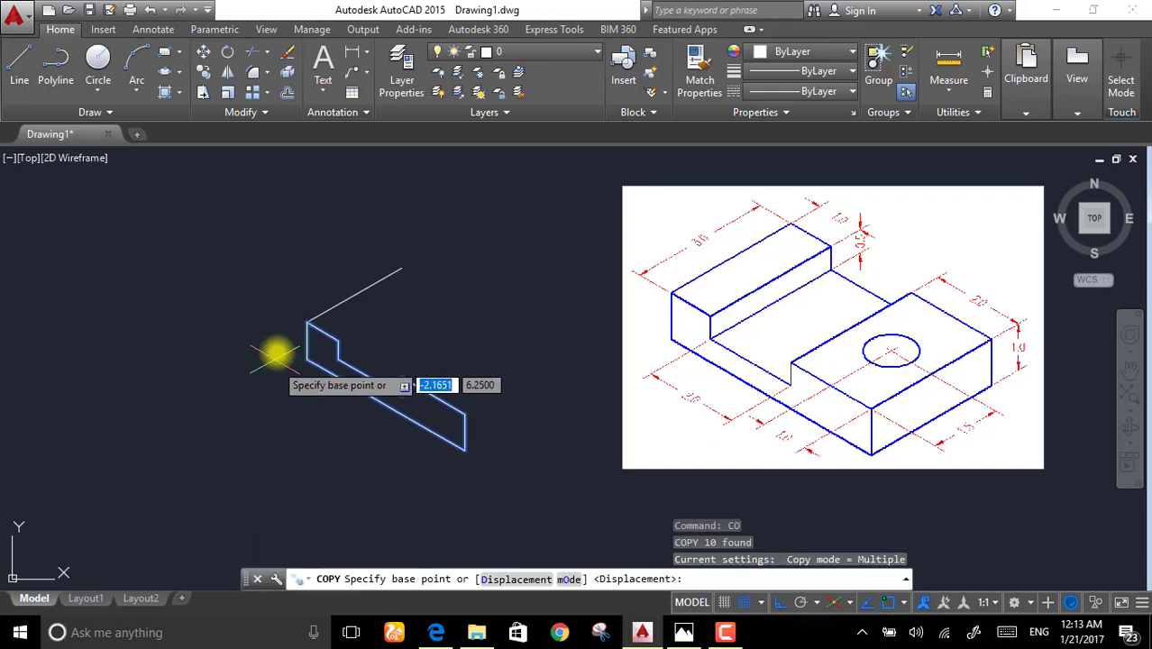
click(307, 320)
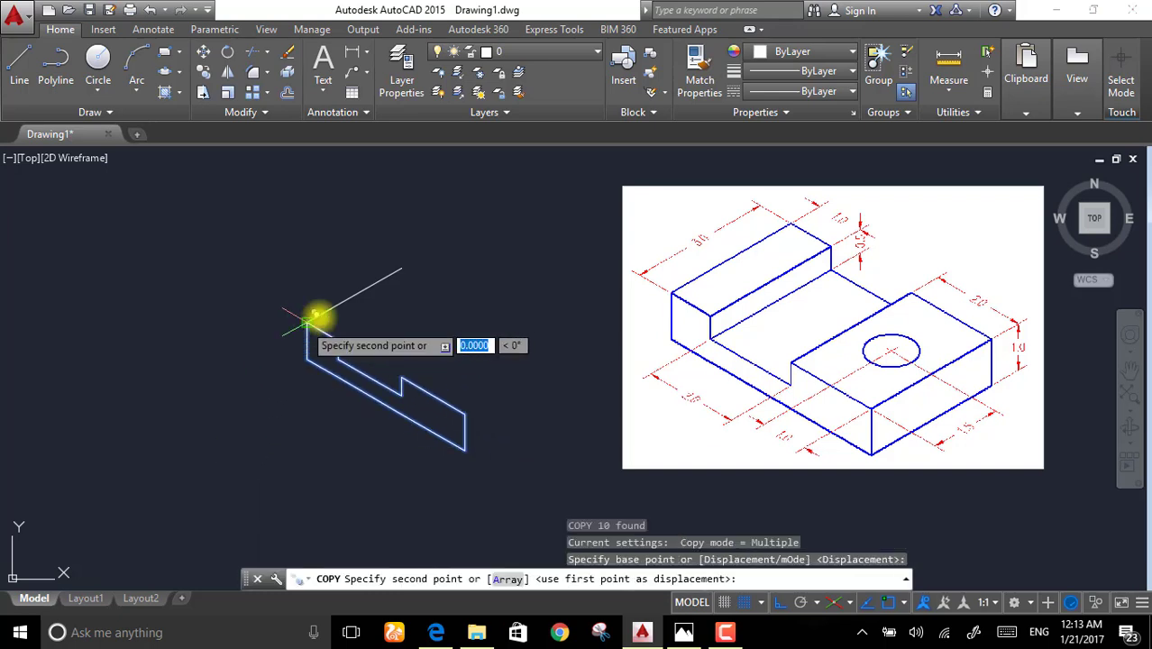
click(401, 269)
key(Escape)
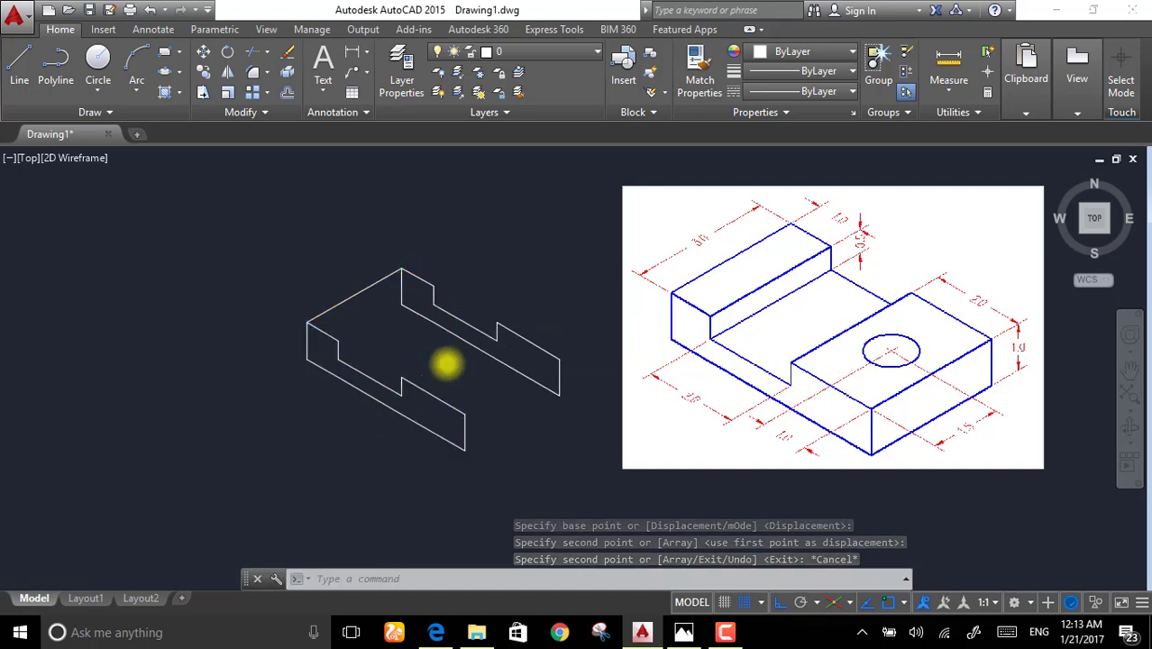
- Draw receding edges joining the right-side corners of the front and back profiles
scroll(450, 365, up, 2)
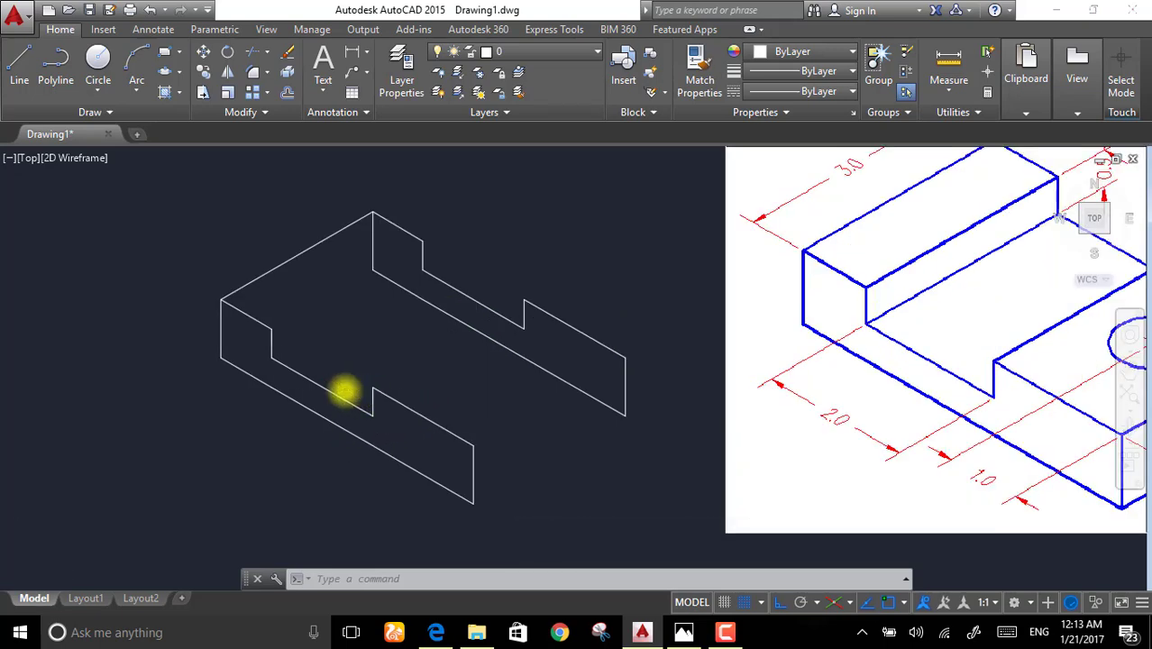
scroll(343, 392, down, 2)
scroll(500, 435, up, 2)
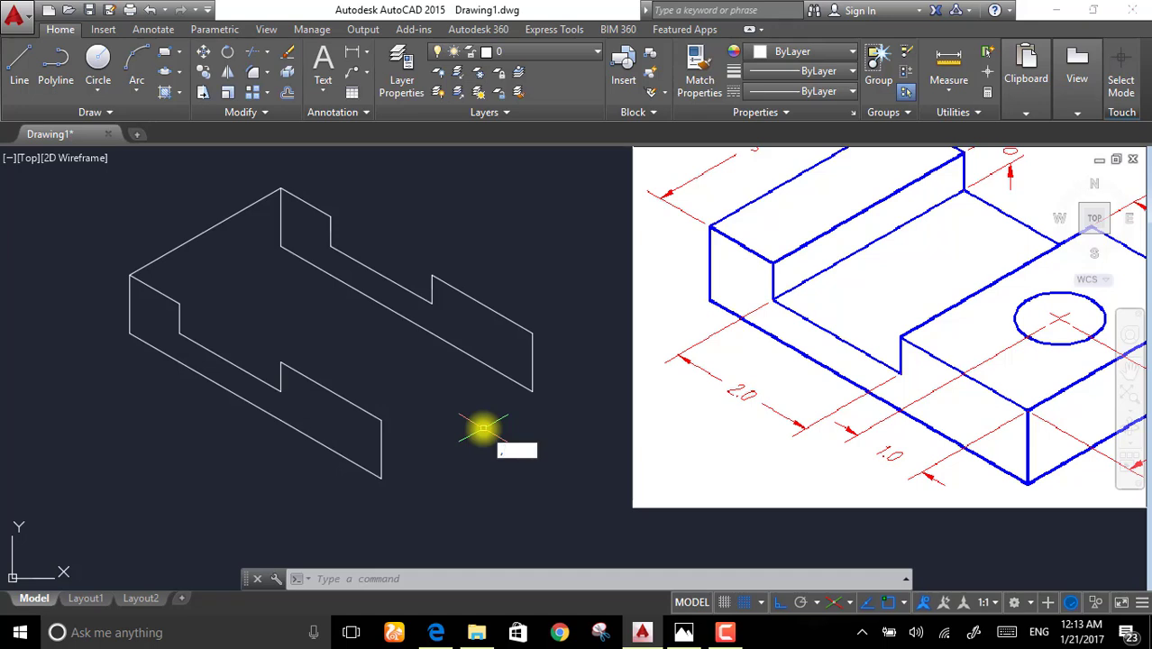
key(Escape)
key(Escape)
click(19, 63)
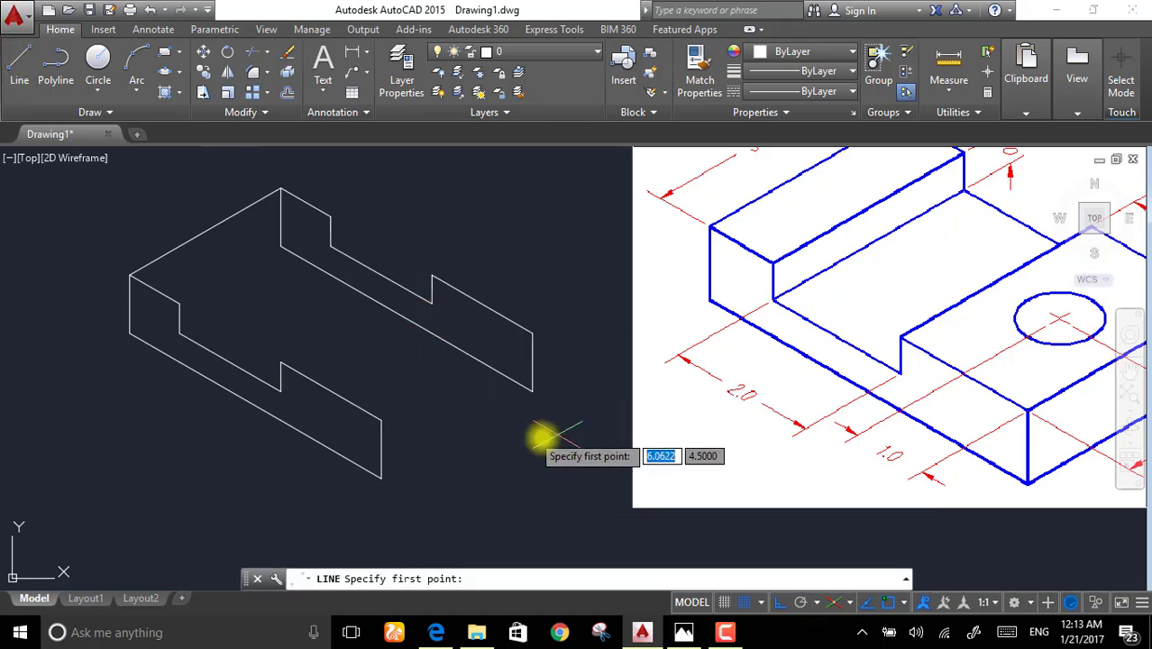
click(533, 392)
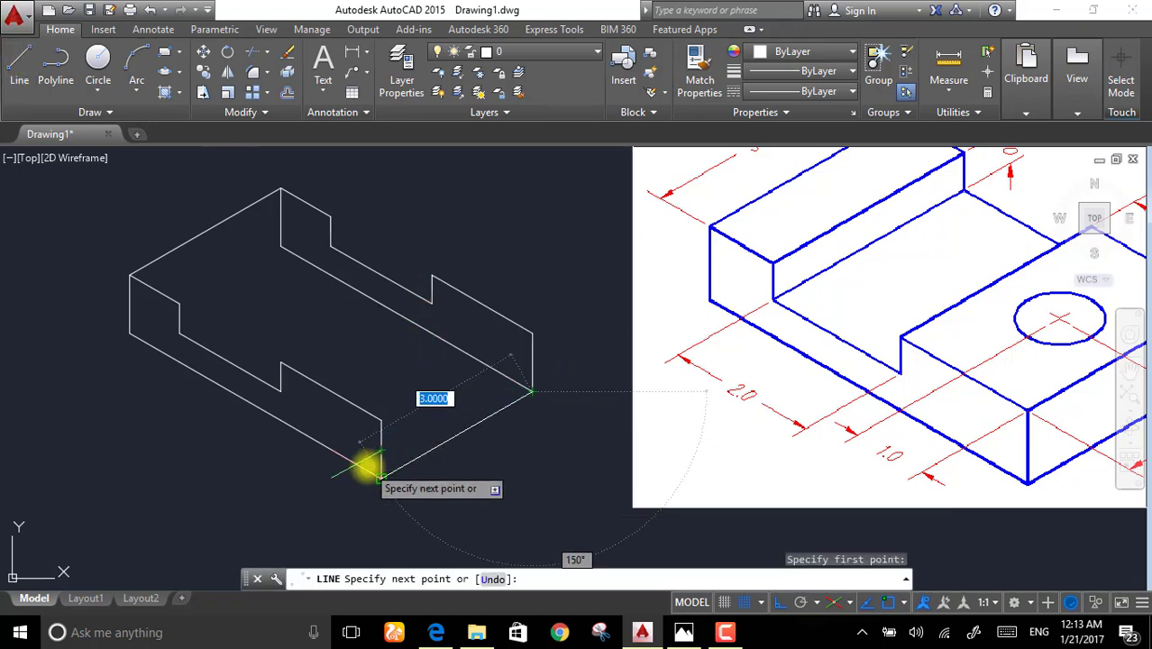
click(381, 475)
key(Return)
key(Return)
click(382, 418)
click(534, 331)
key(Return)
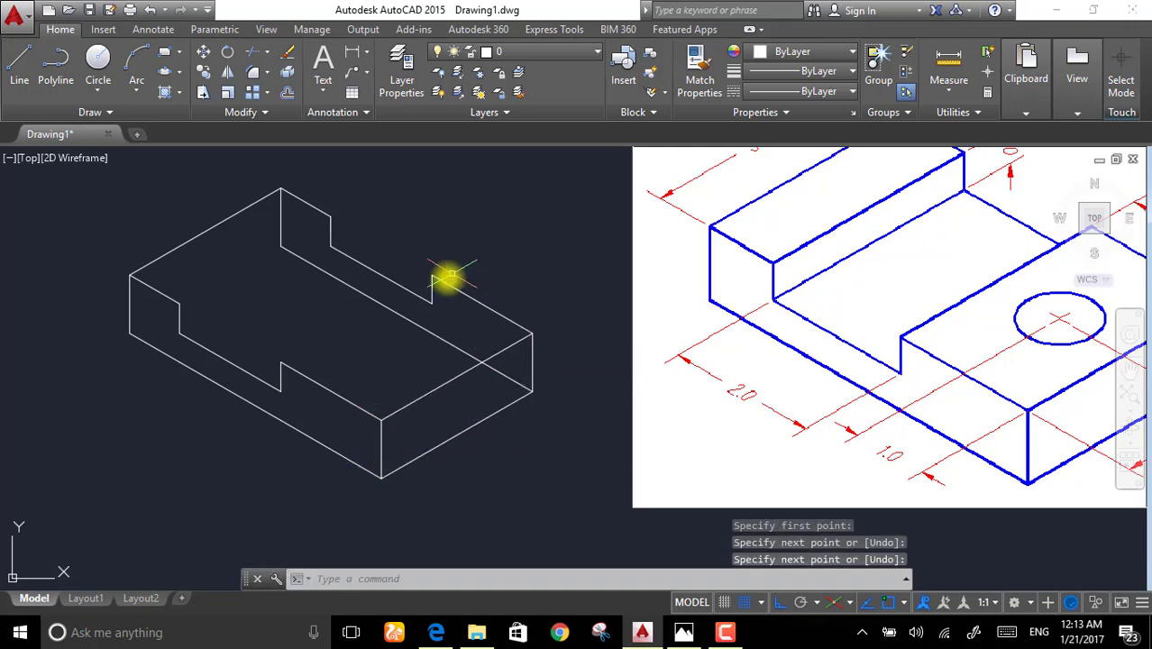
- Add connecting edges at the notch corner, the left corner and across the step's top
key(Return)
click(432, 275)
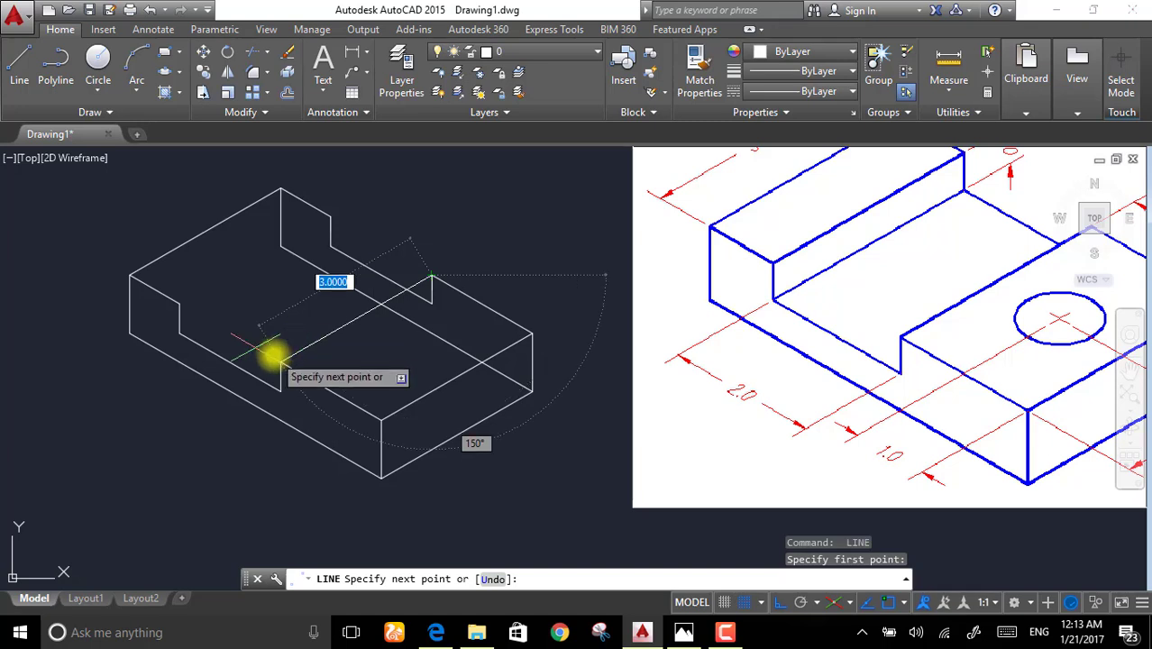
click(276, 360)
key(Return)
key(Return)
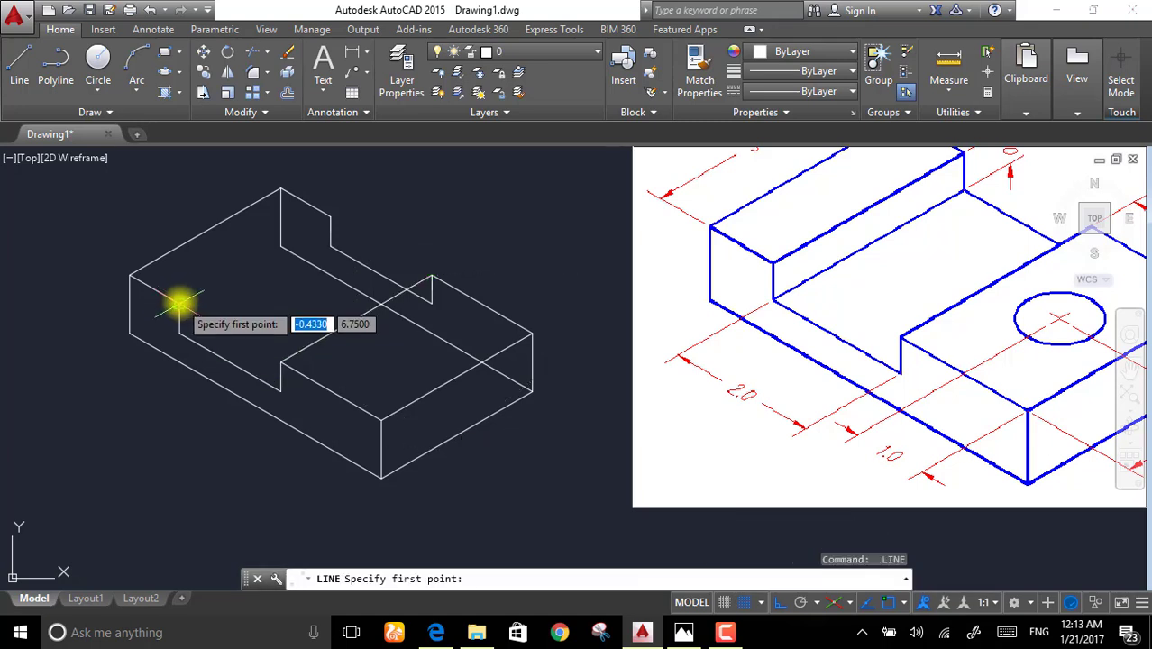
click(180, 303)
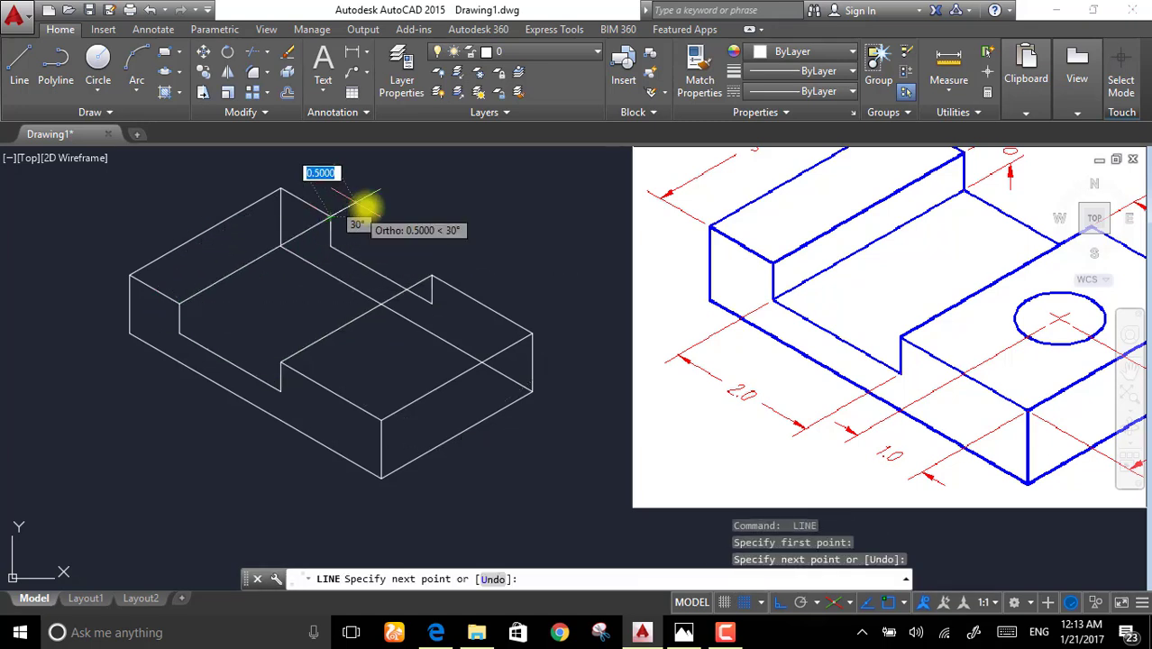
key(Return)
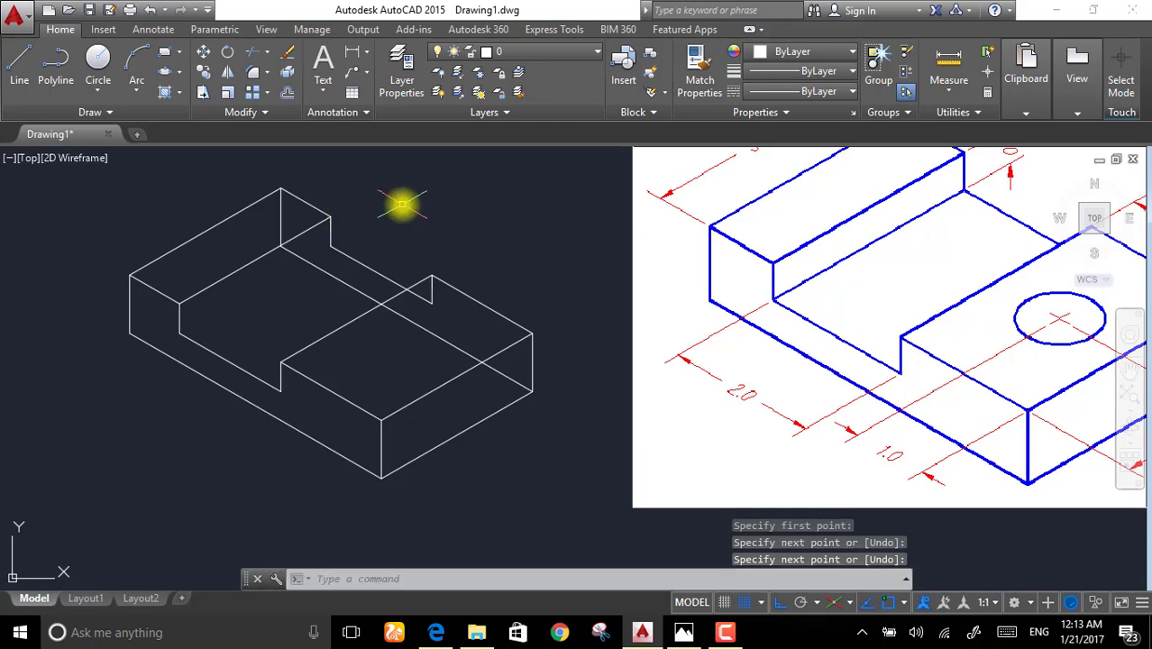
key(Return)
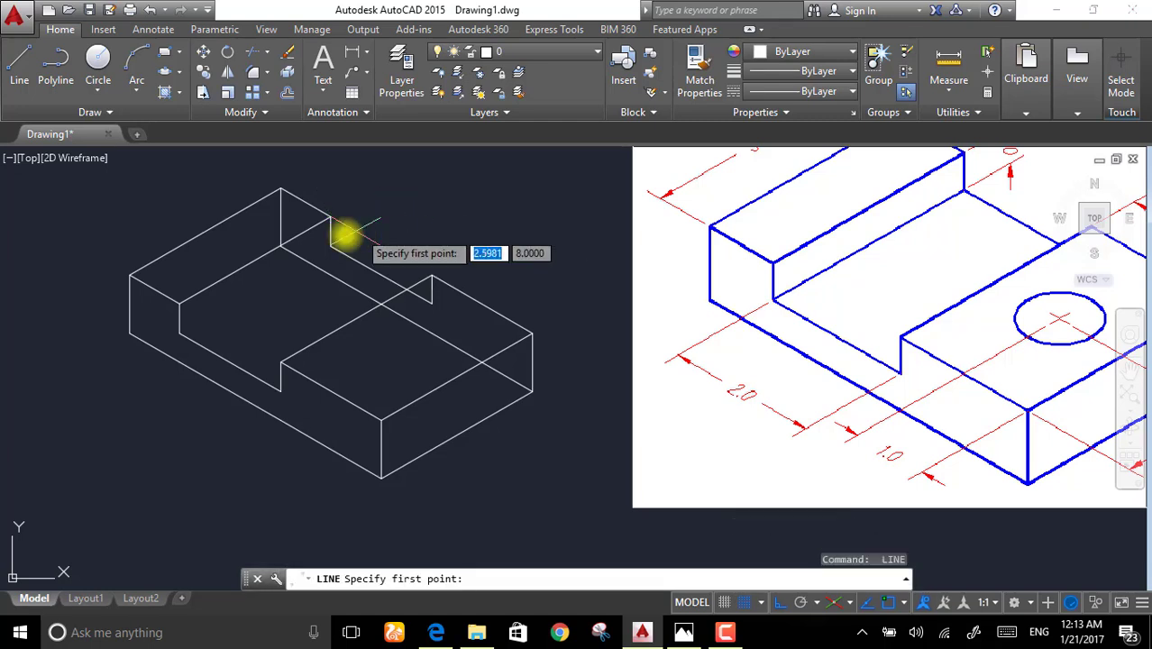
click(330, 245)
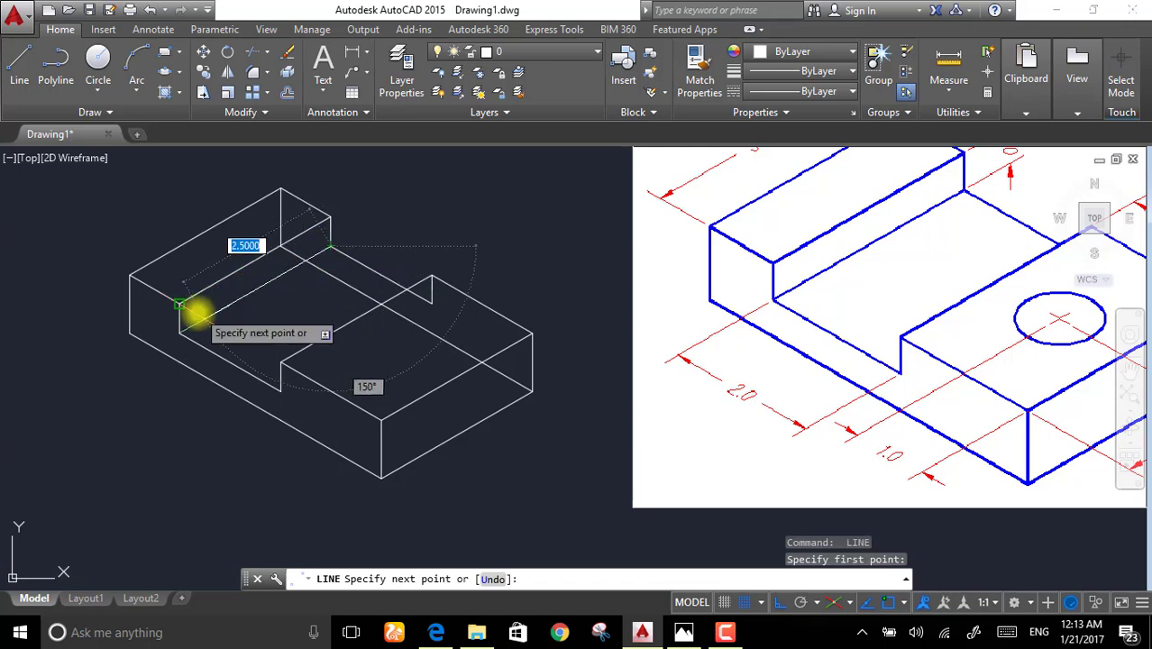
click(170, 335)
key(Return)
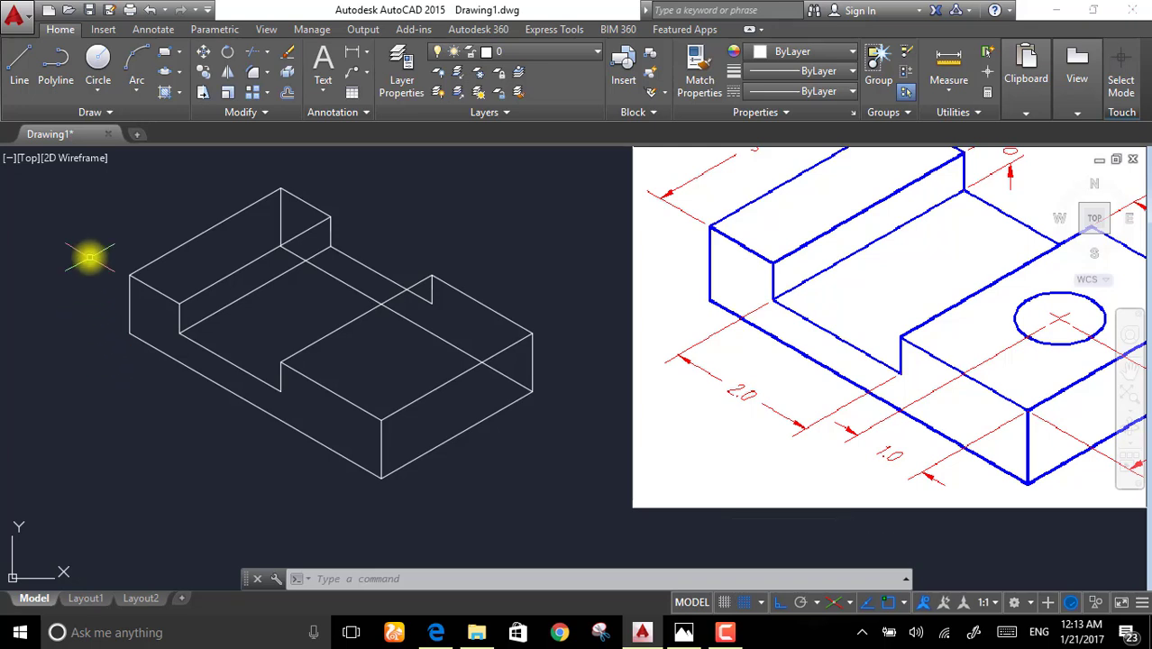
- Try trimming the overlapping stray edges with TRIM, then cancel the failed trim
text(r)
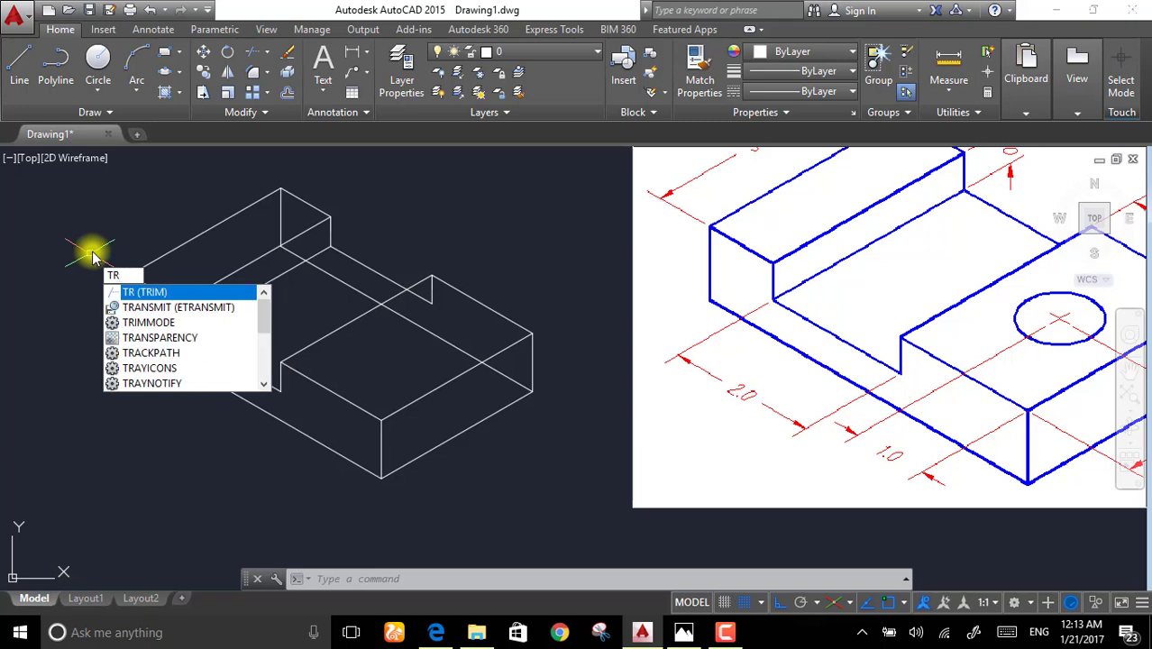
key(Return)
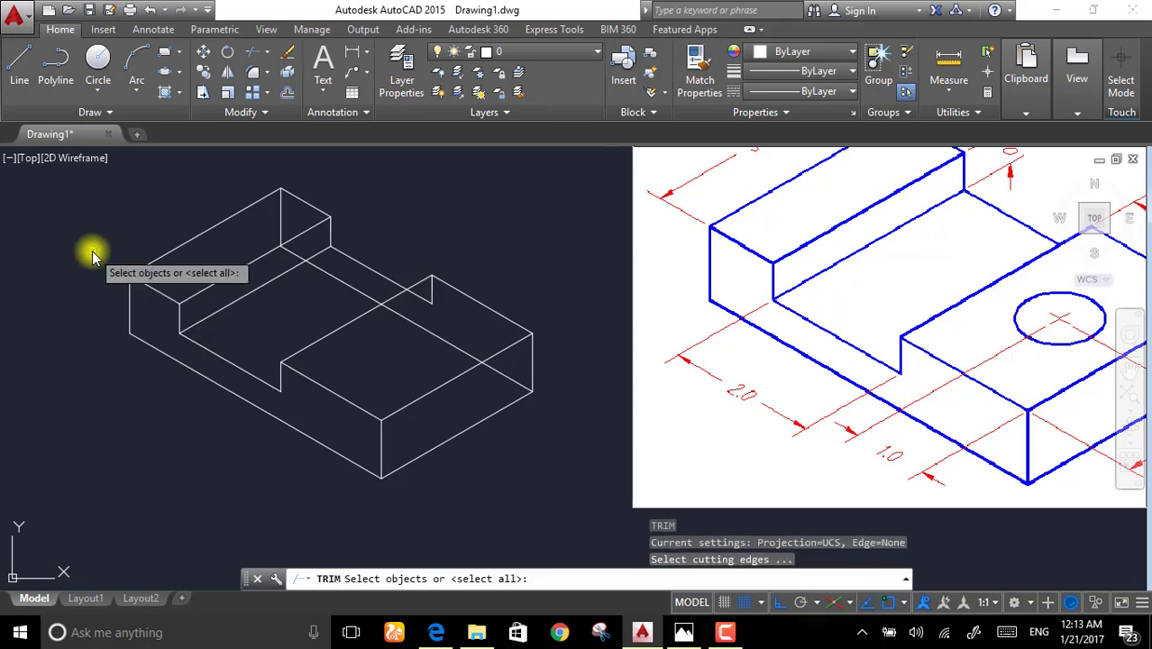
key(Return)
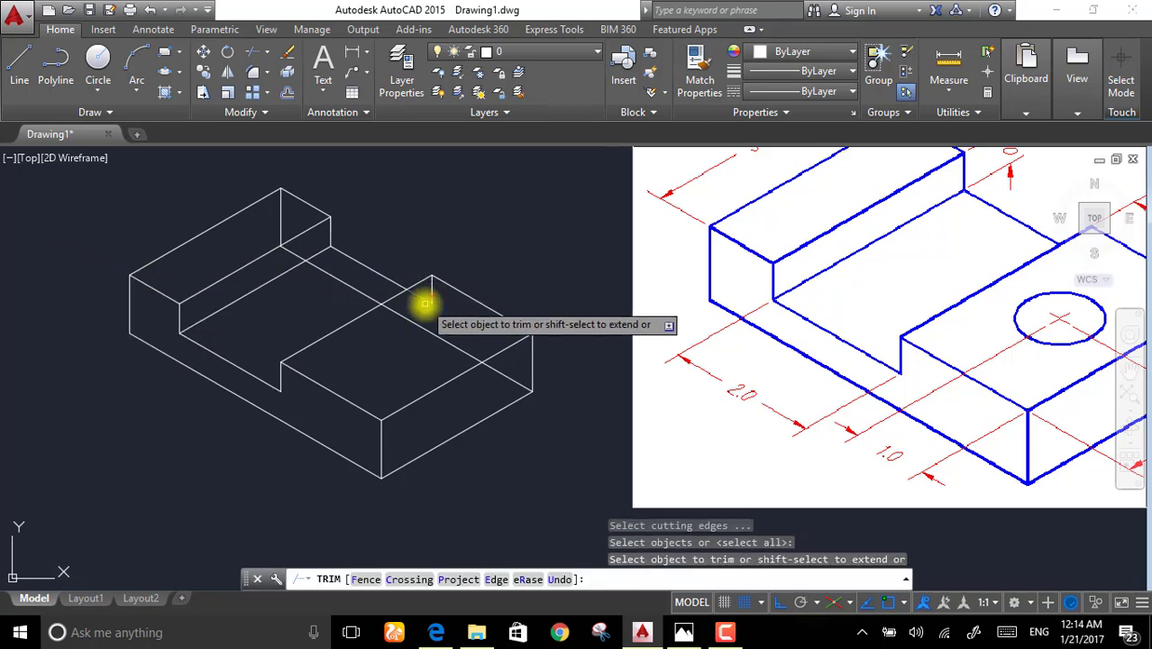
scroll(426, 307, up, 2)
click(447, 296)
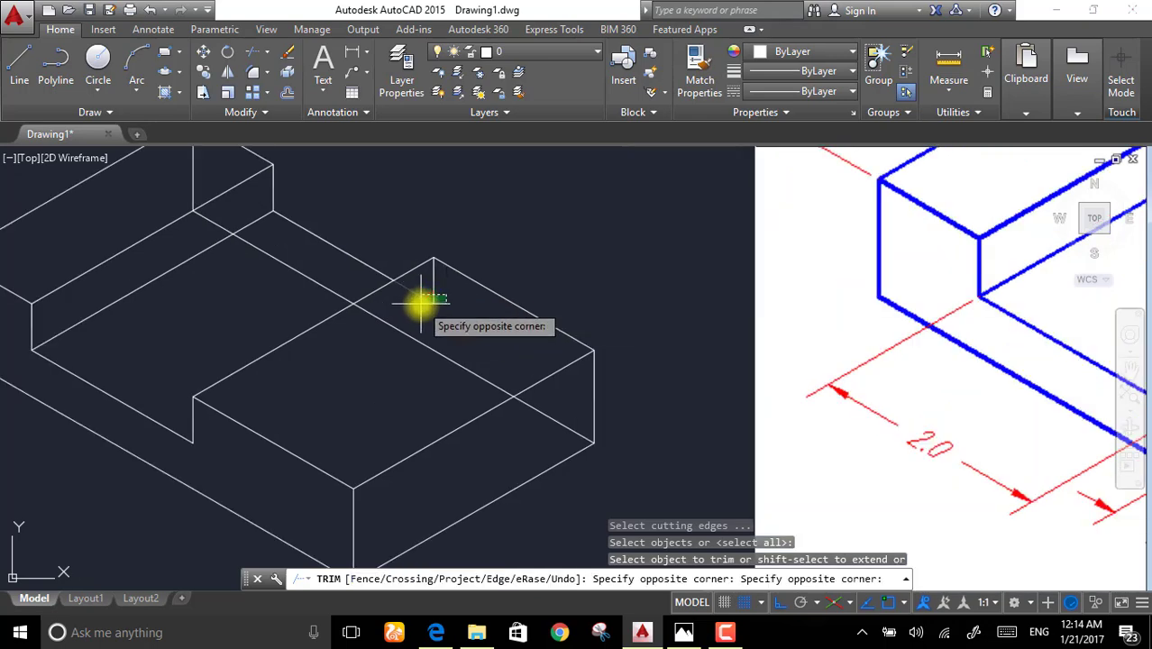
click(426, 306)
click(451, 342)
click(400, 367)
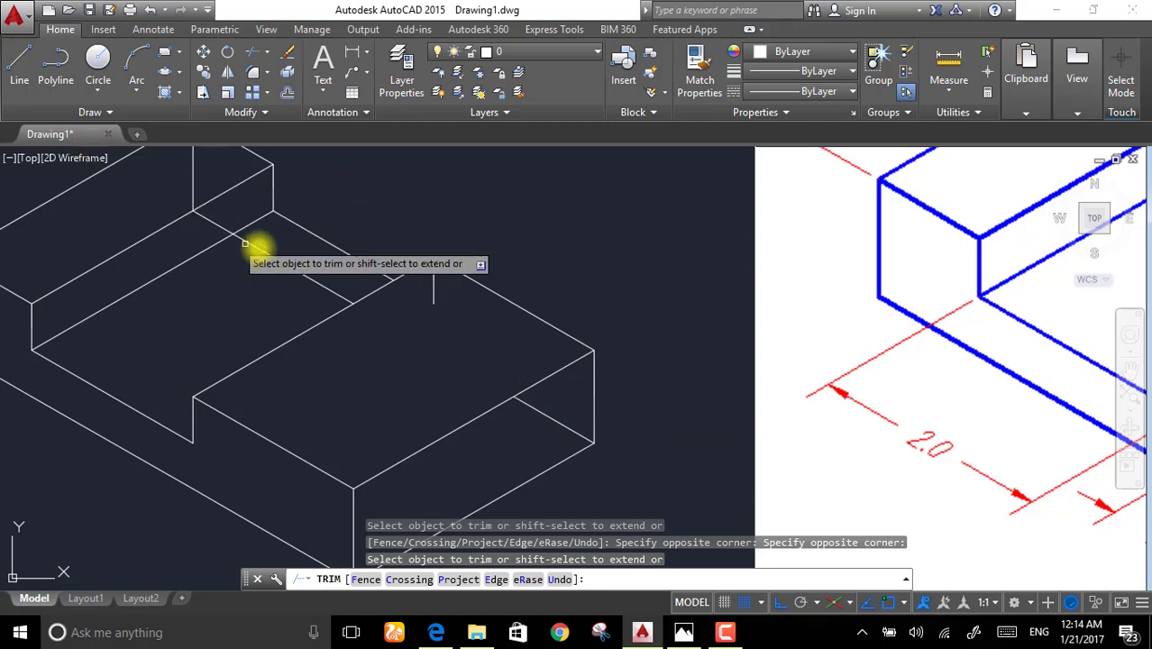
click(275, 252)
click(248, 281)
click(296, 267)
click(270, 287)
click(233, 213)
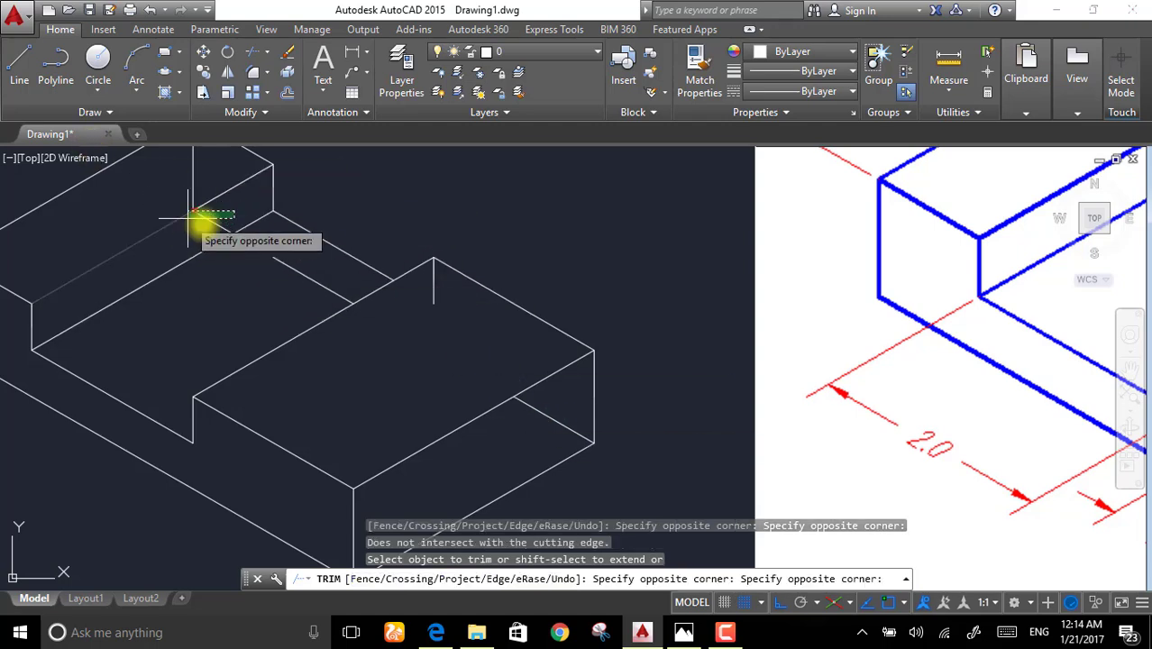
click(206, 220)
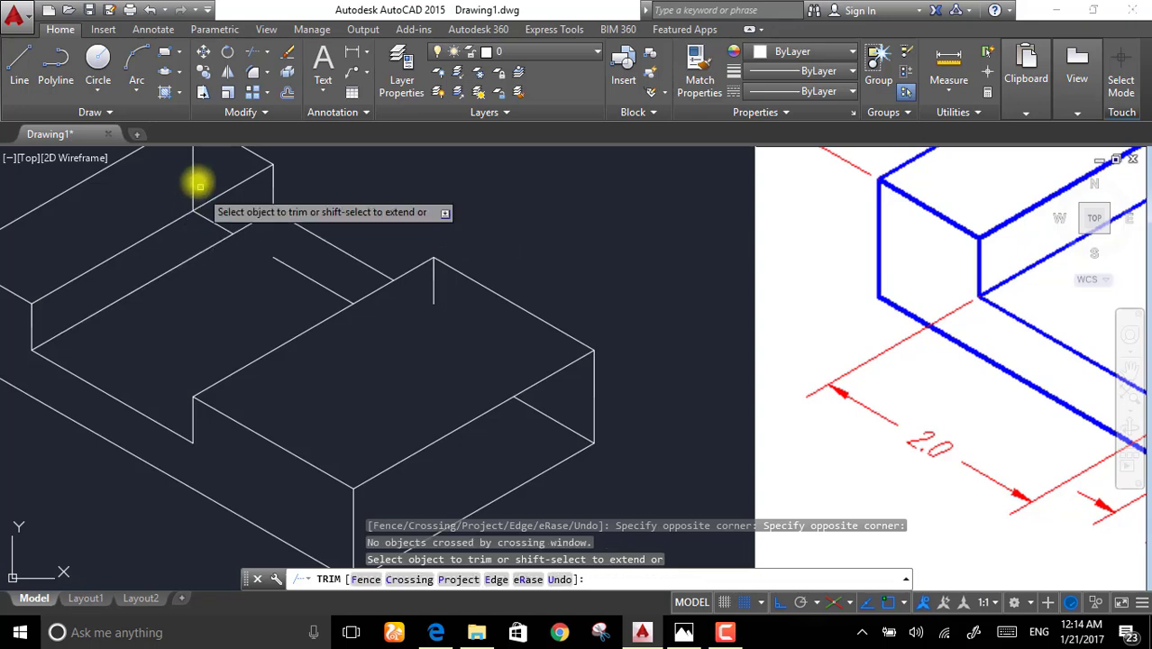
click(185, 186)
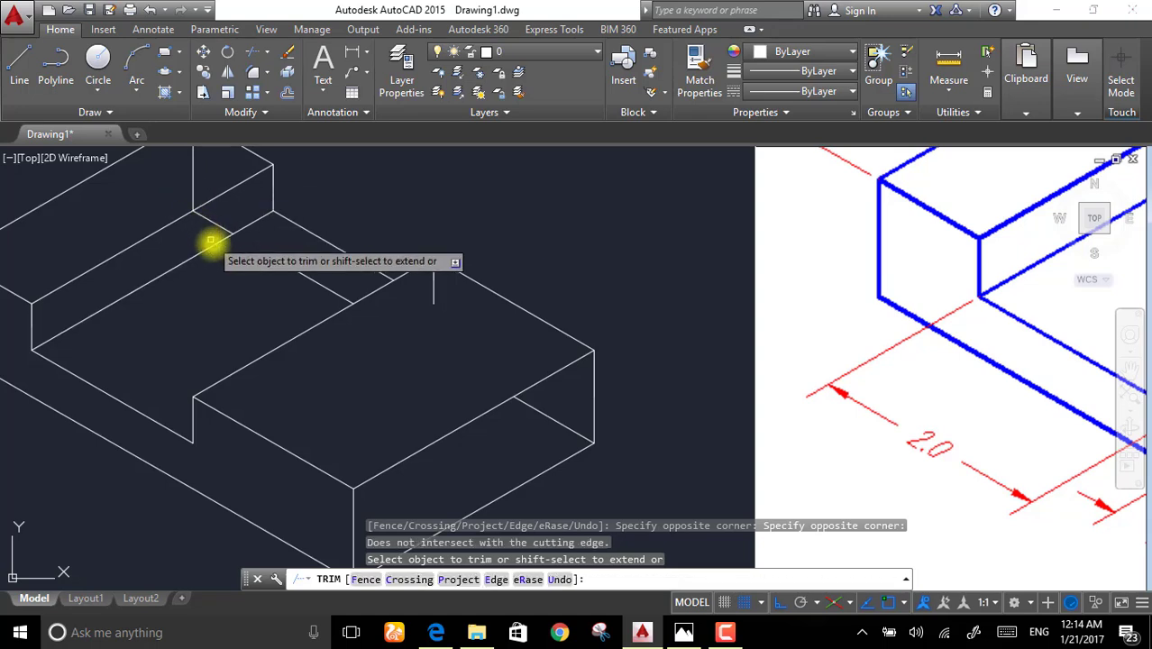
key(Escape)
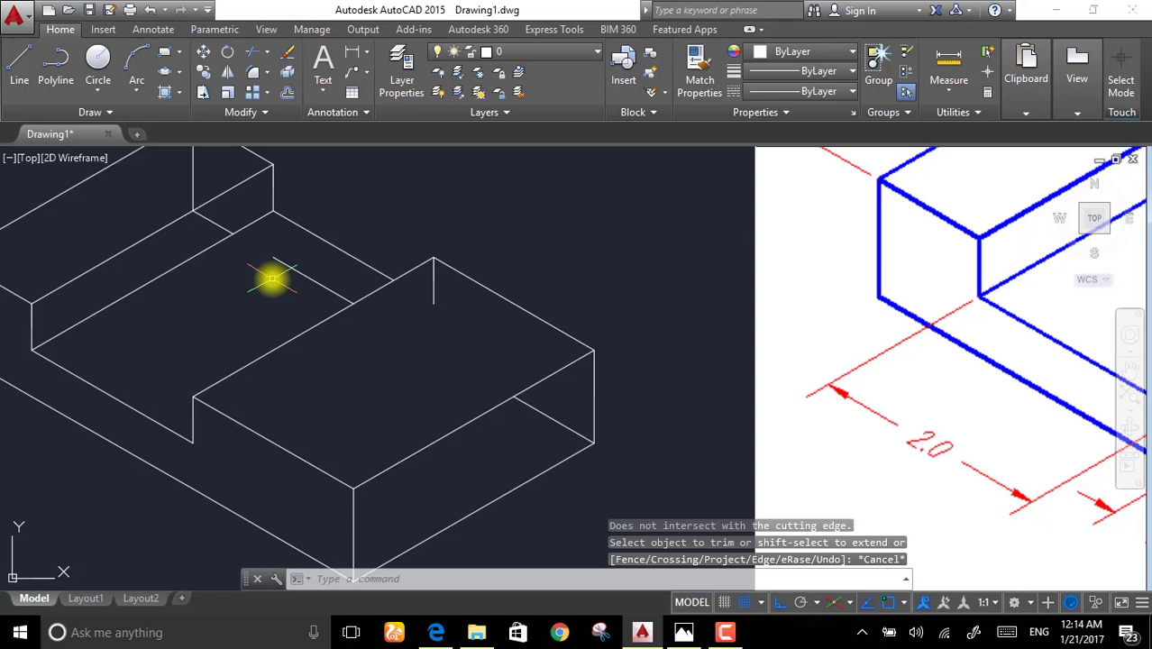
- Window-select the five stray line fragments on the block's top faces
click(334, 265)
click(202, 211)
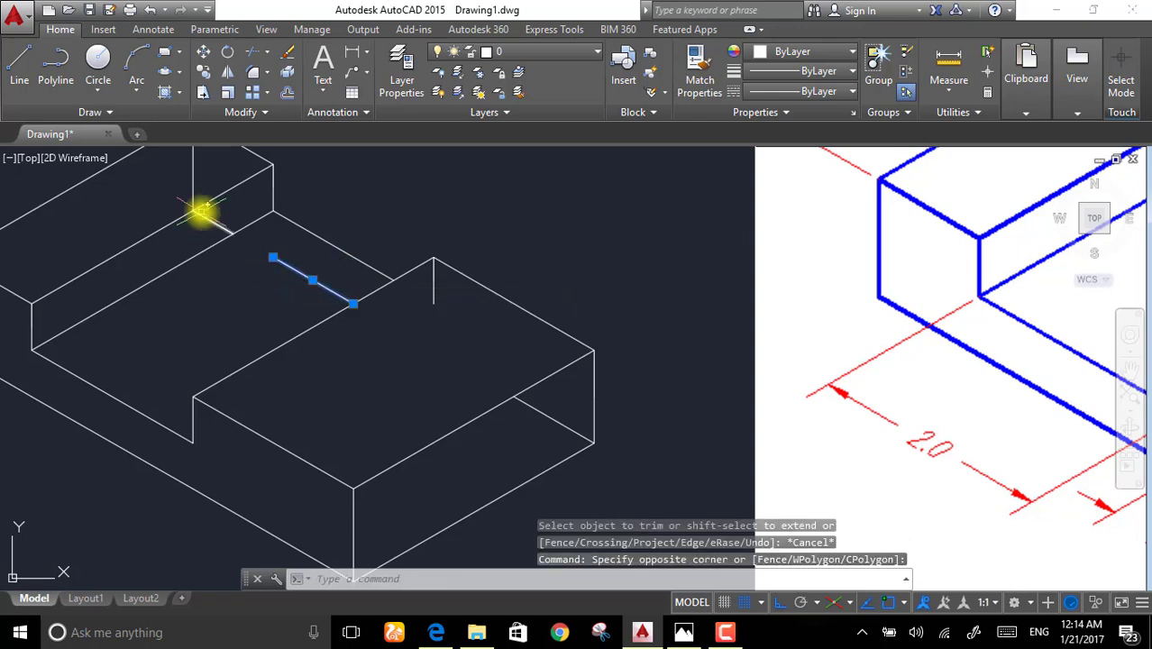
click(226, 213)
click(197, 226)
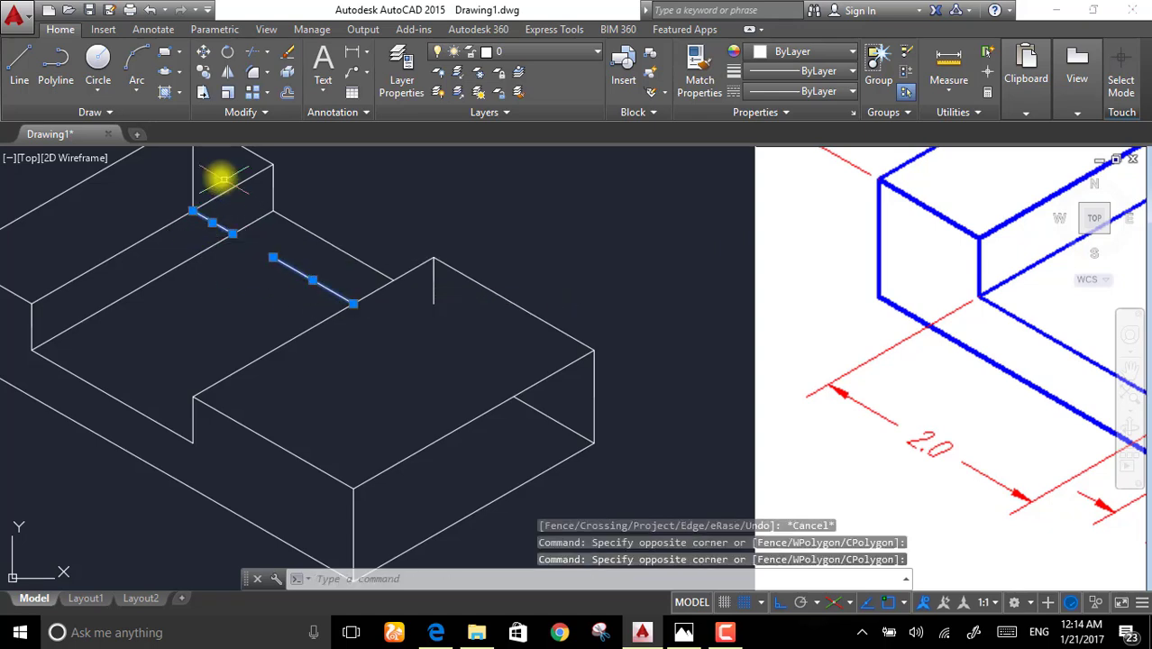
click(205, 171)
click(186, 175)
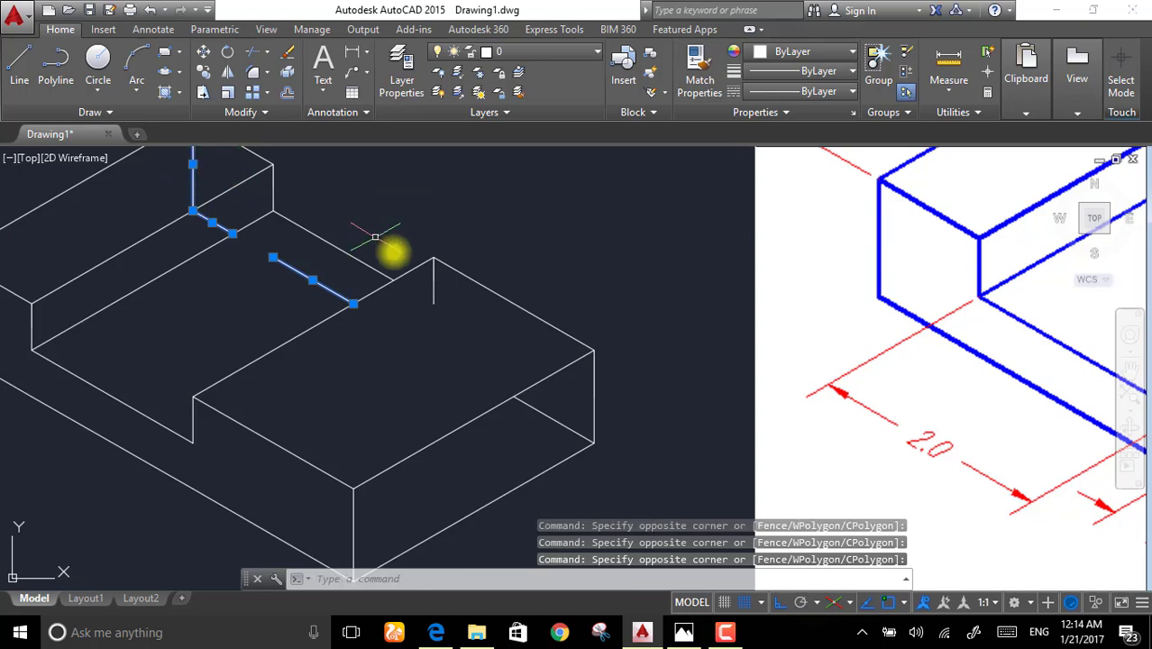
click(440, 293)
click(415, 297)
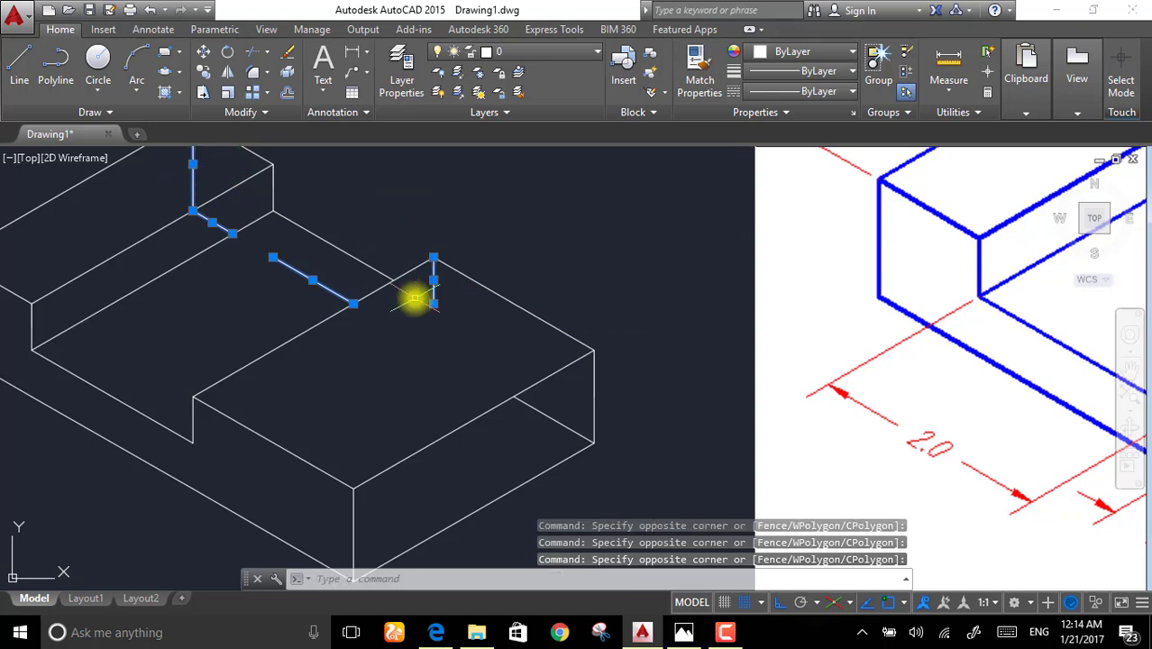
click(577, 416)
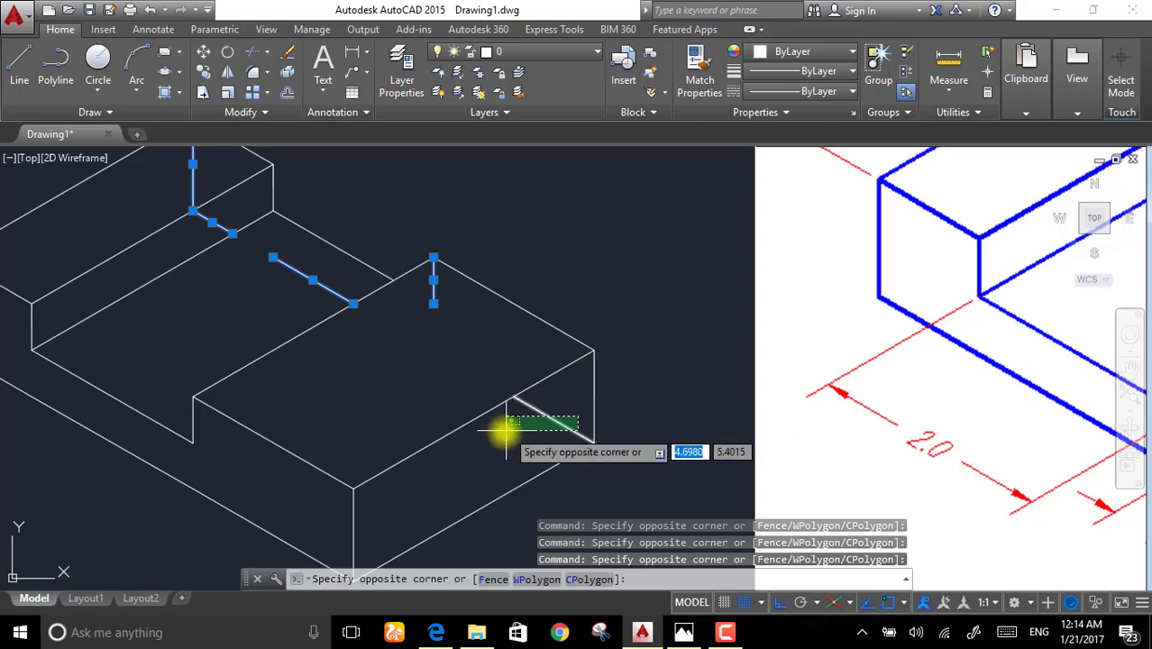
click(498, 437)
- Erase the five selected stray lines and zoom out to fit the whole block
key(Delete)
scroll(597, 439, down, 2)
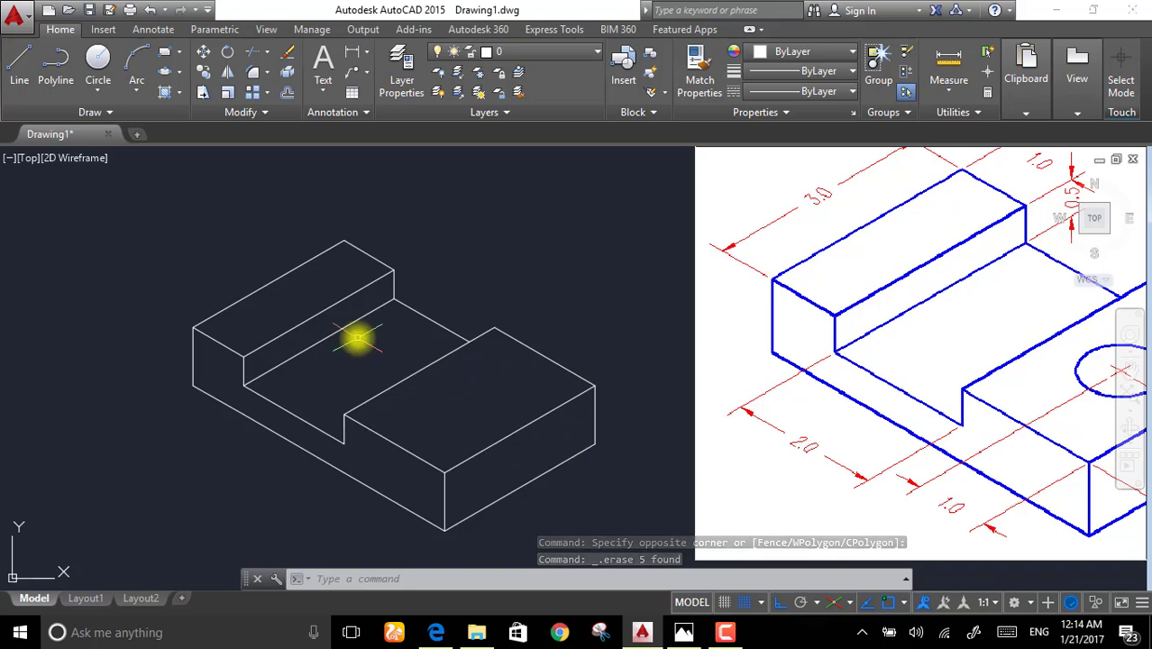
scroll(358, 338, down, 2)
scroll(453, 397, up, 2)
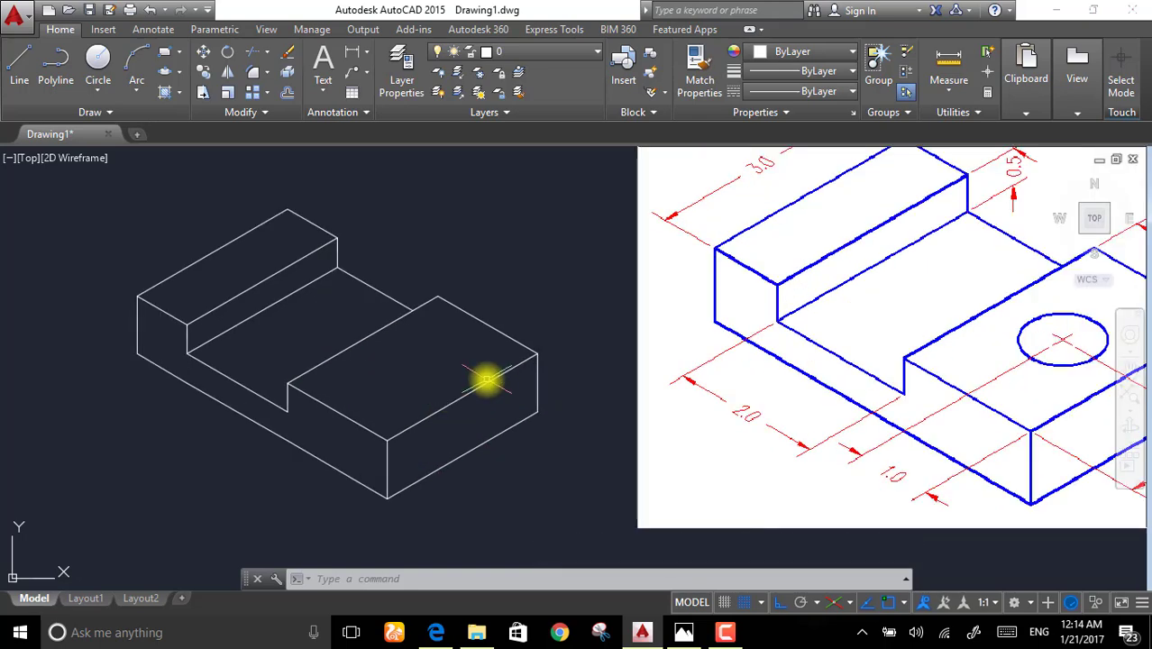
scroll(487, 380, down, 2)
scroll(831, 366, up, 2)
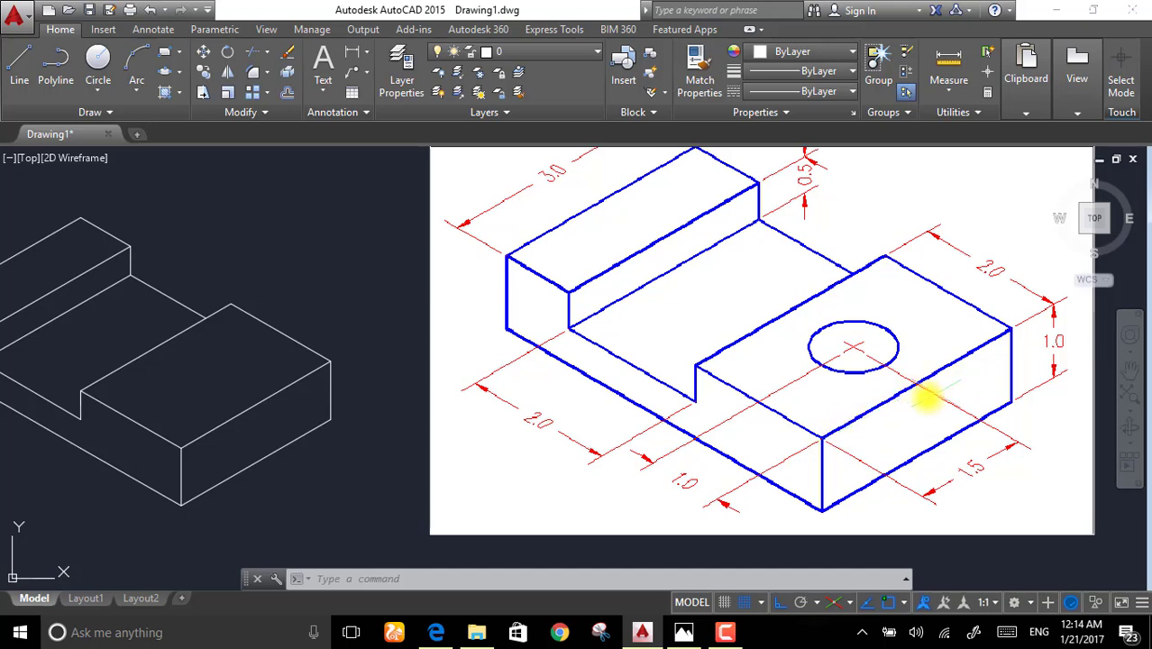
scroll(977, 397, down, 1)
scroll(337, 257, up, 1)
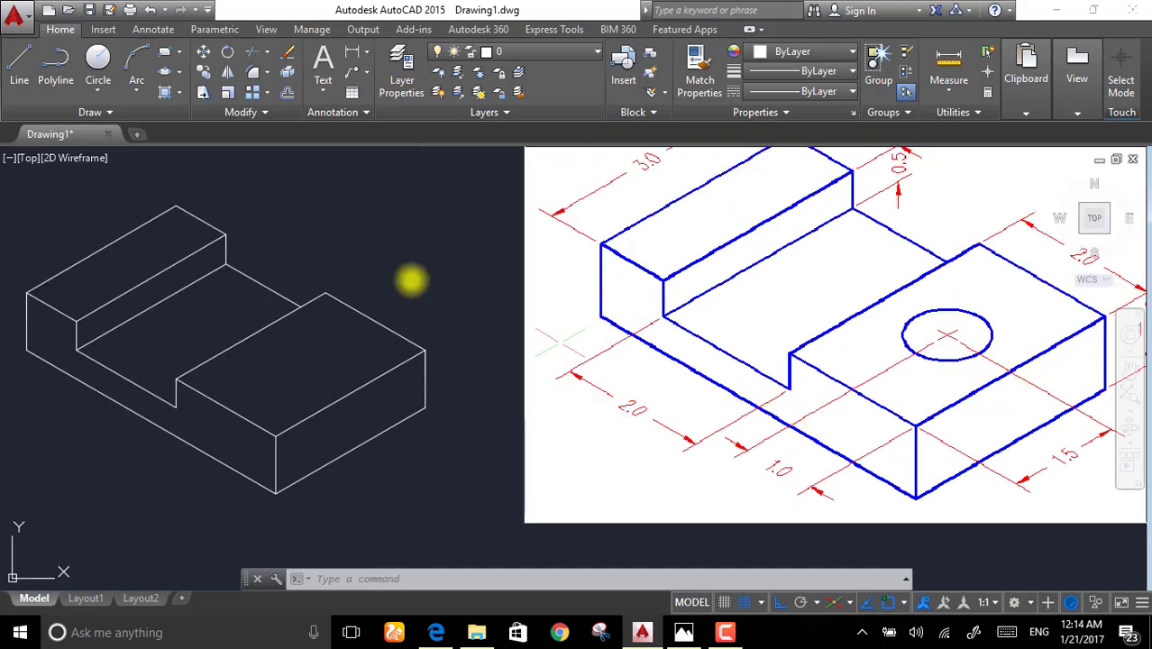
- From the block's front corner, draw a 1.5 line at 30° then a 1 line inward
text(l)
key(Return)
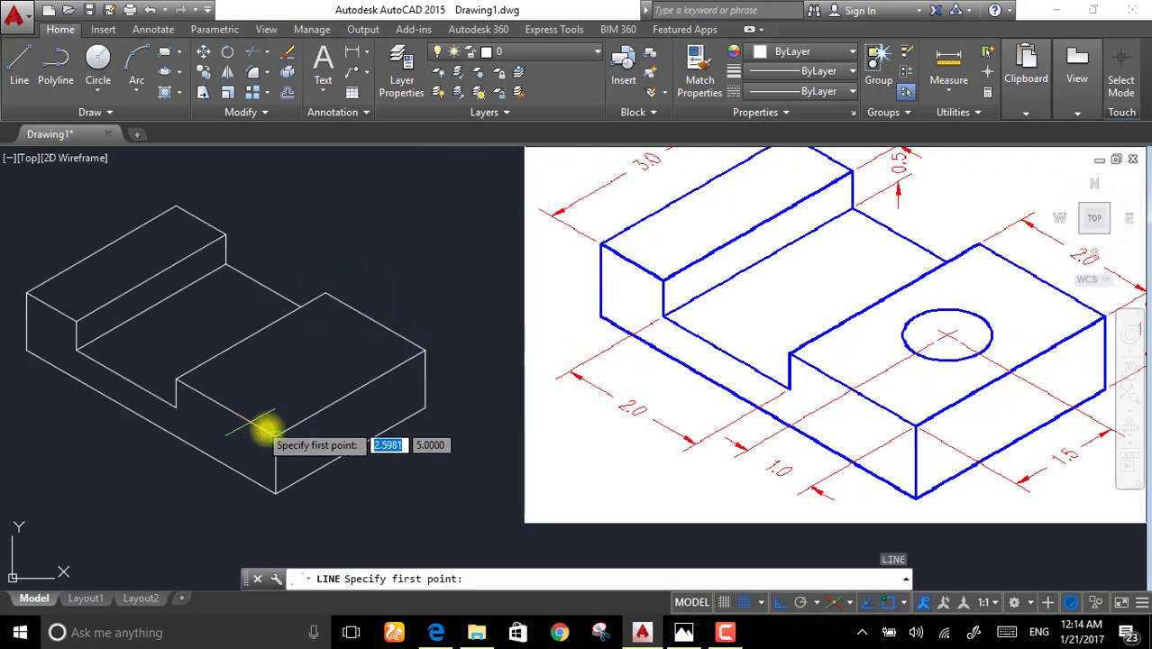
click(277, 436)
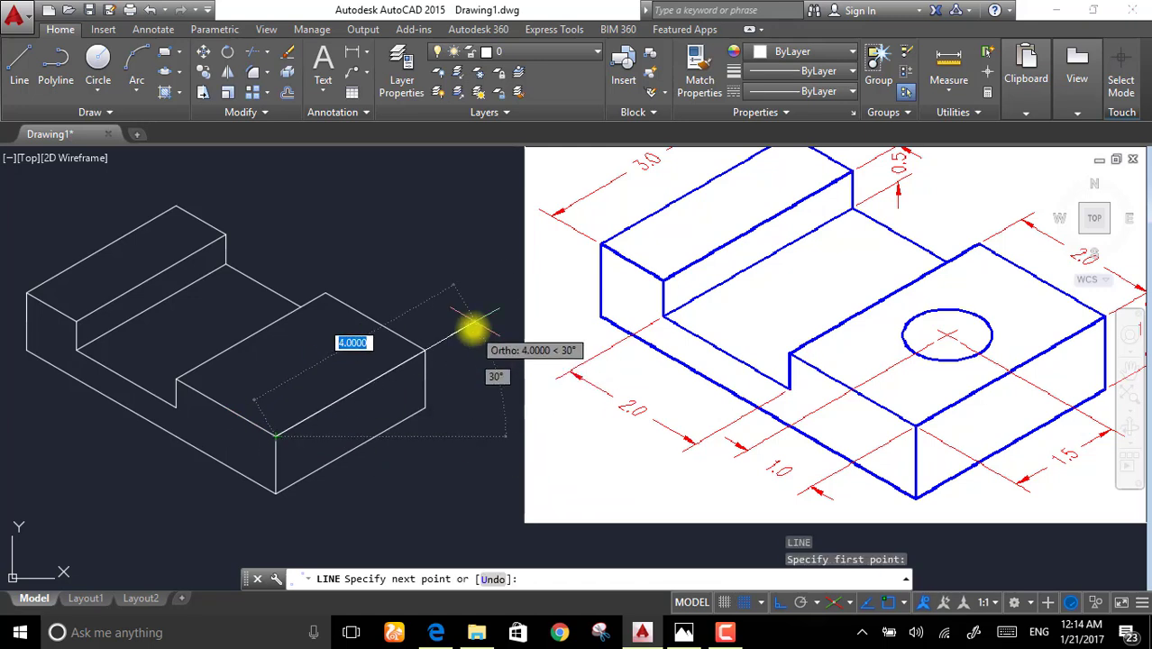
text(1)
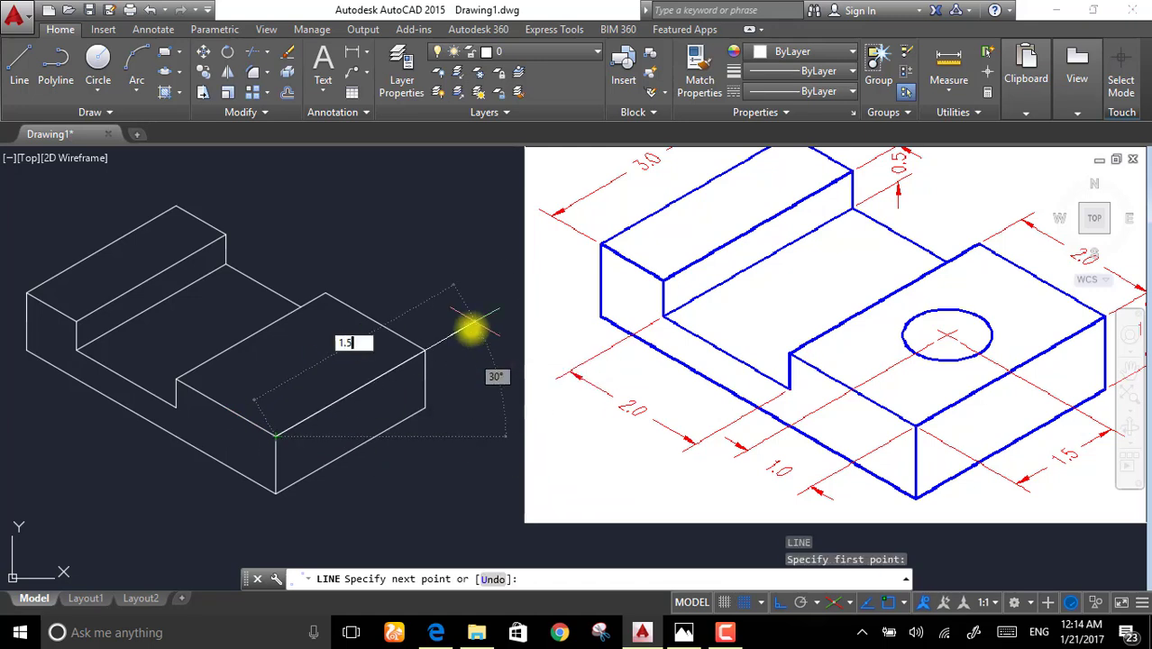
text(.5)
key(Return)
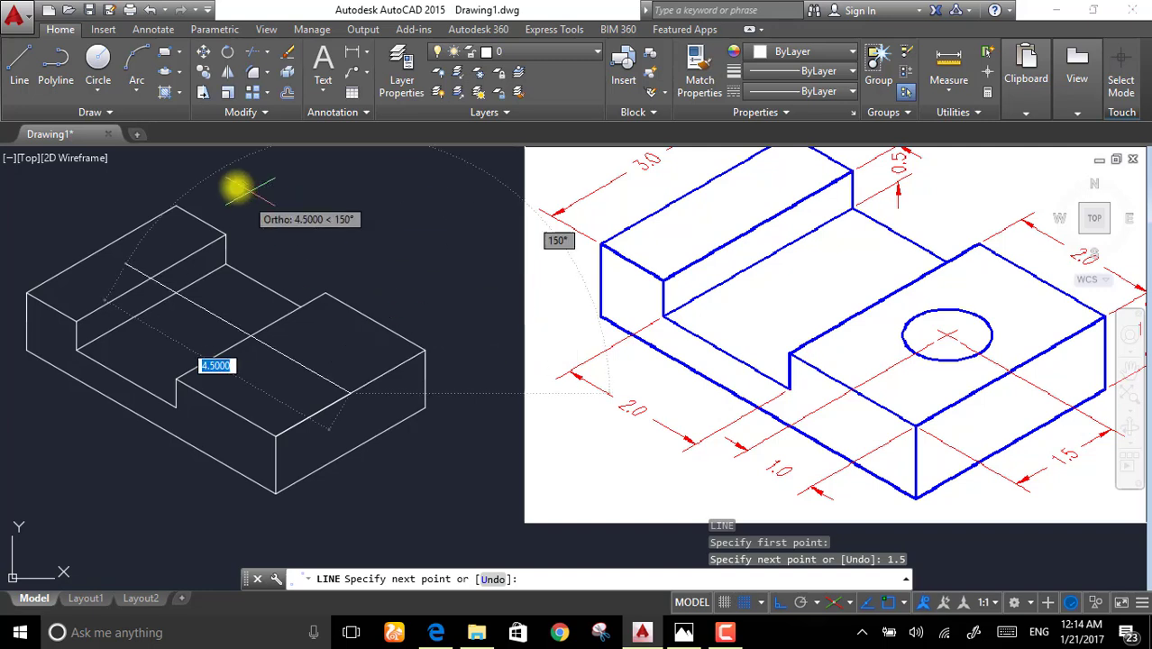
text(1)
key(Return)
key(Return)
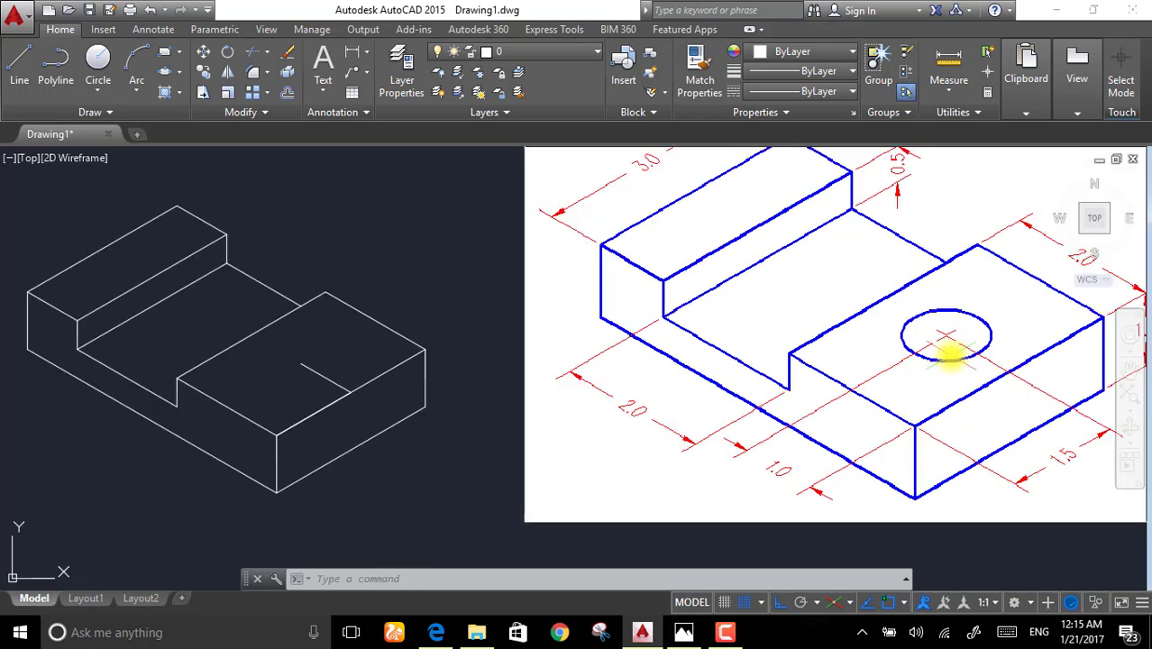
- Replace a flat circle attempt with a 0.5-radius isocircle centred at the guide lines' end
click(98, 56)
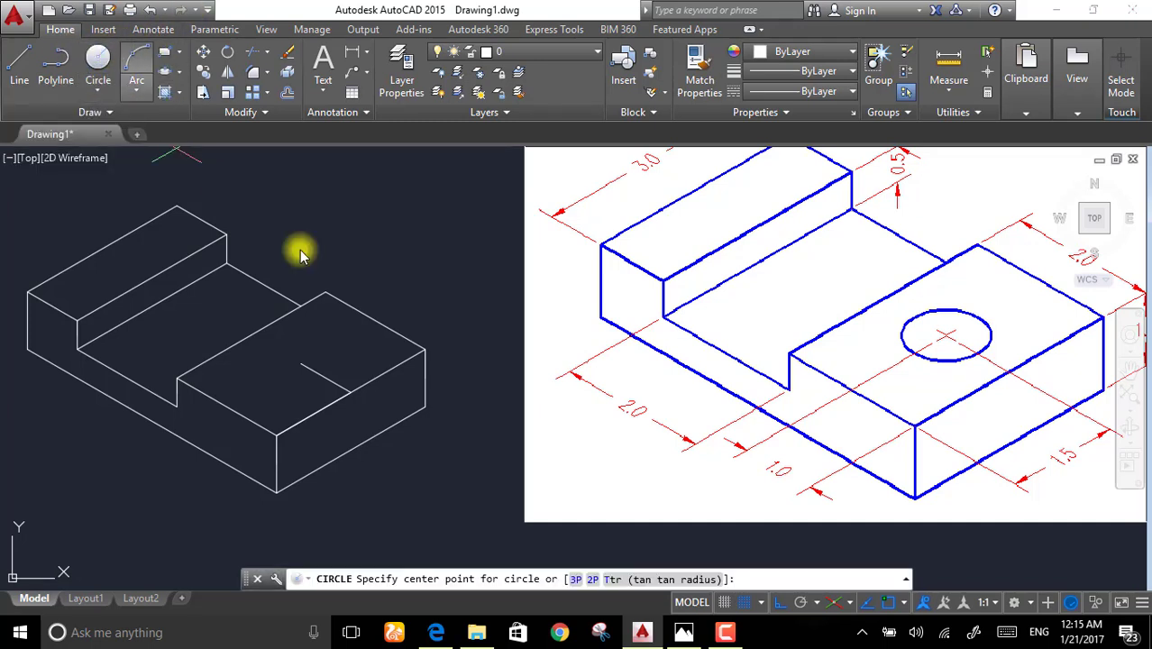
click(303, 363)
click(338, 365)
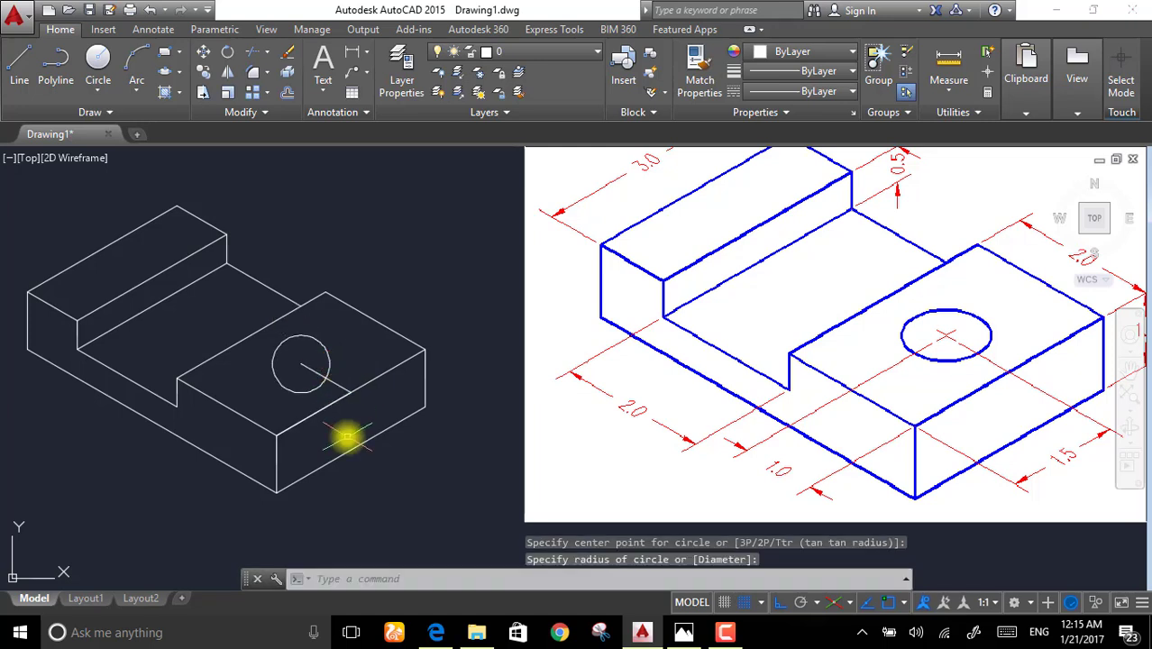
key(ctrl+z)
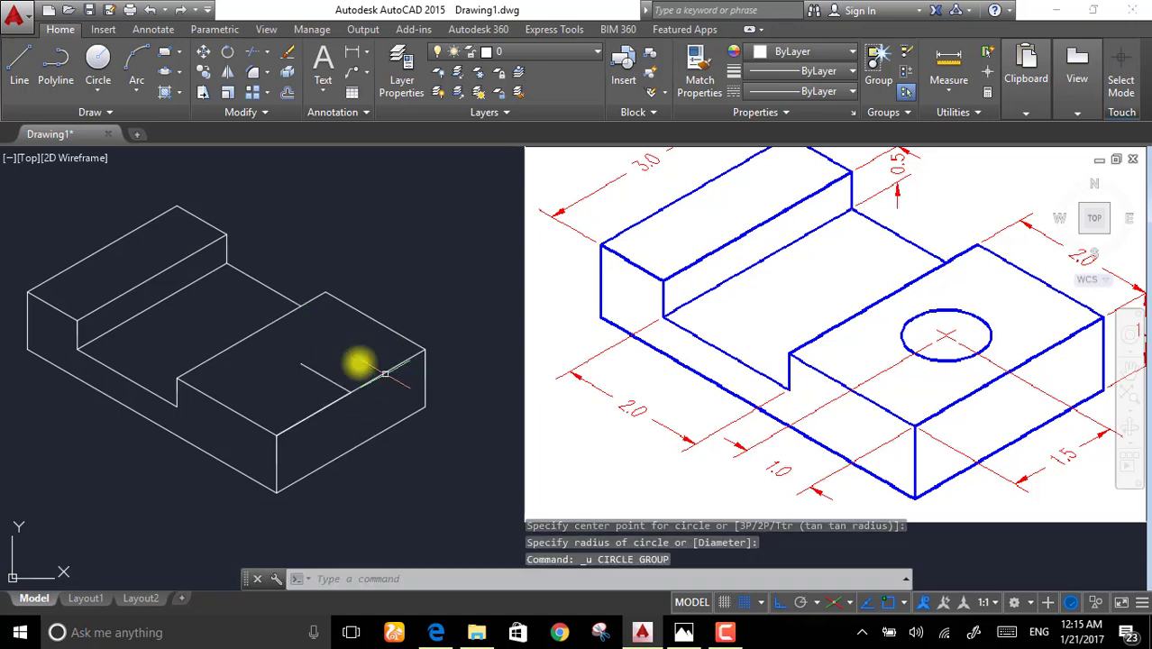
click(168, 81)
click(169, 78)
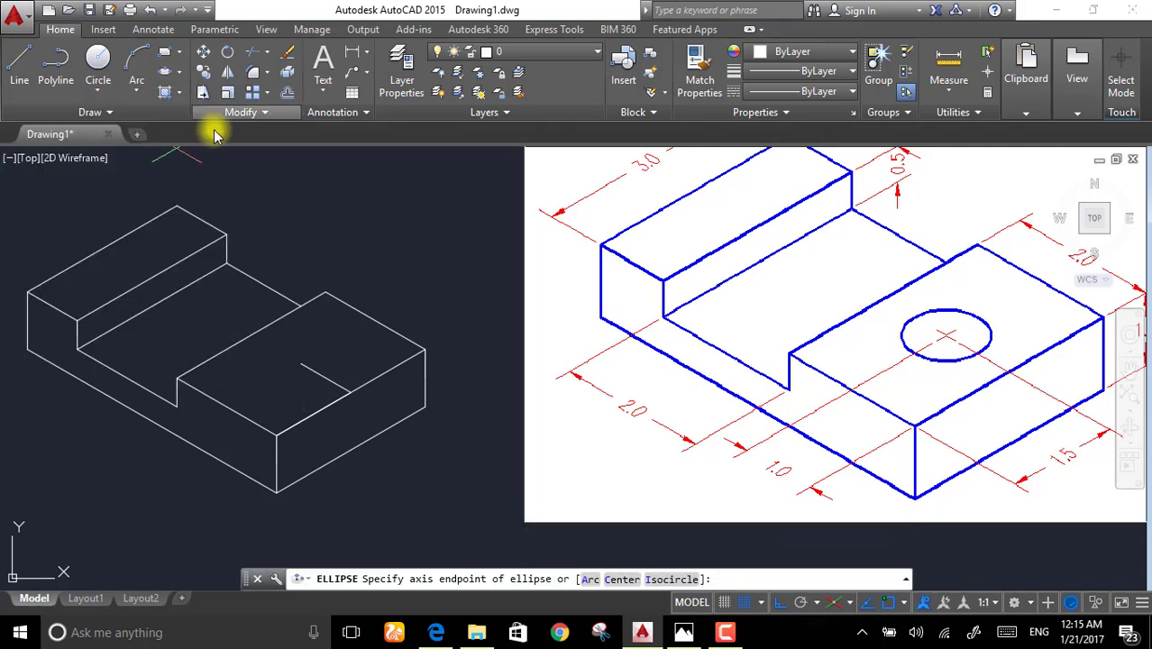
click(667, 582)
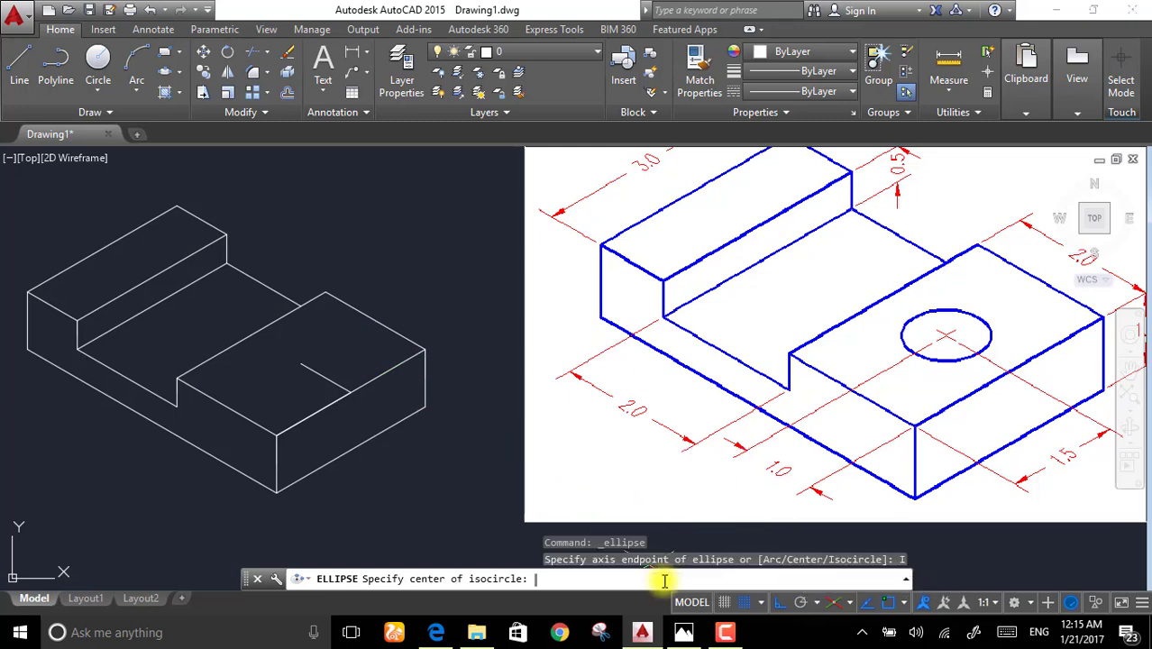
click(300, 364)
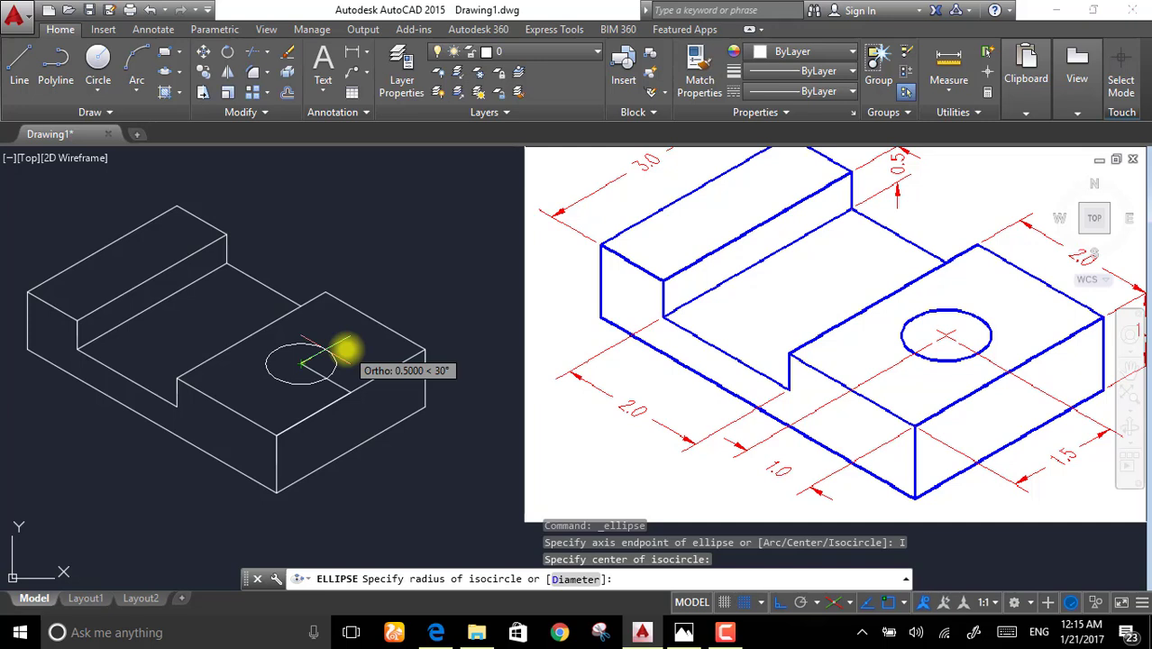
text(0)
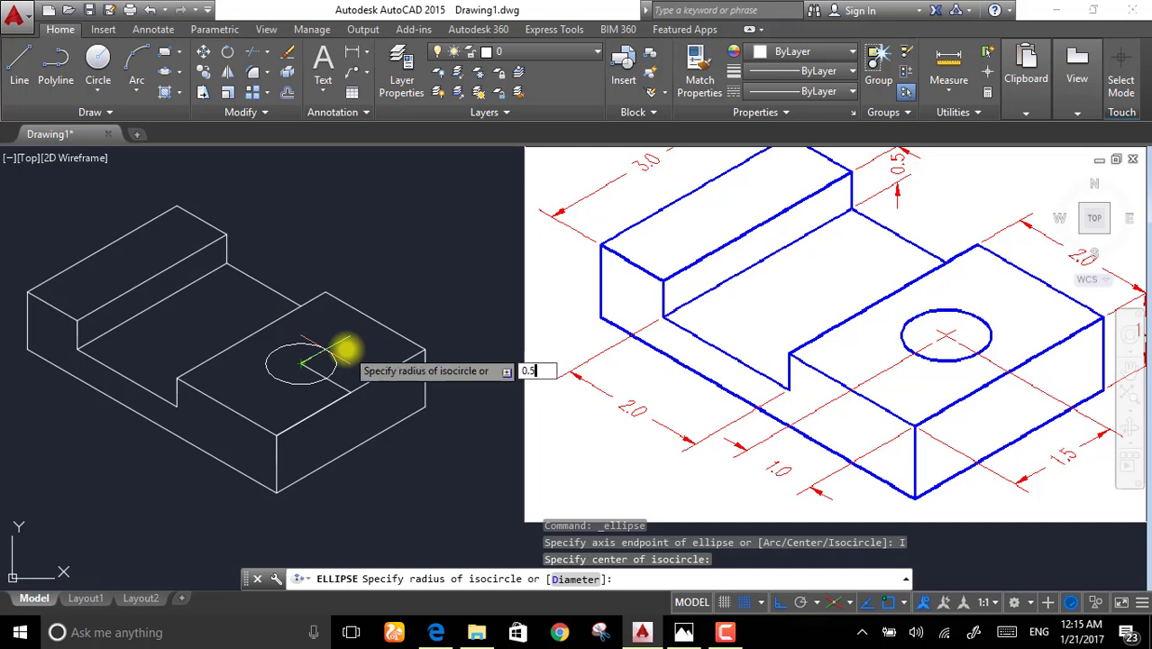
text(.5)
key(Return)
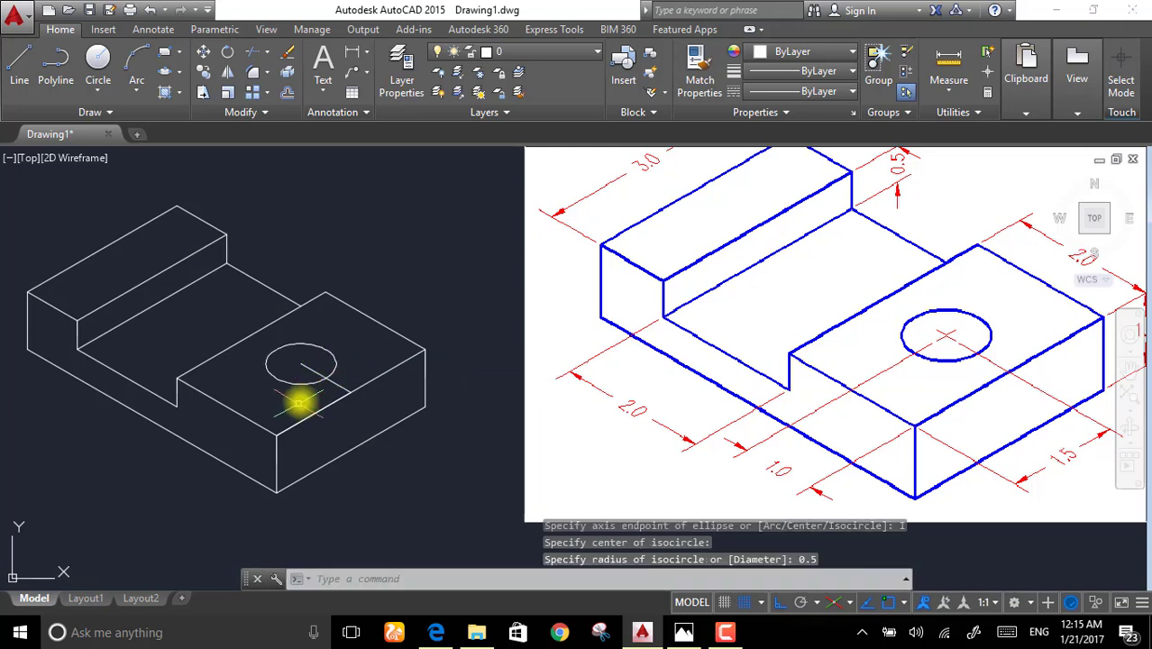
- Delete the leftover construction line
click(323, 388)
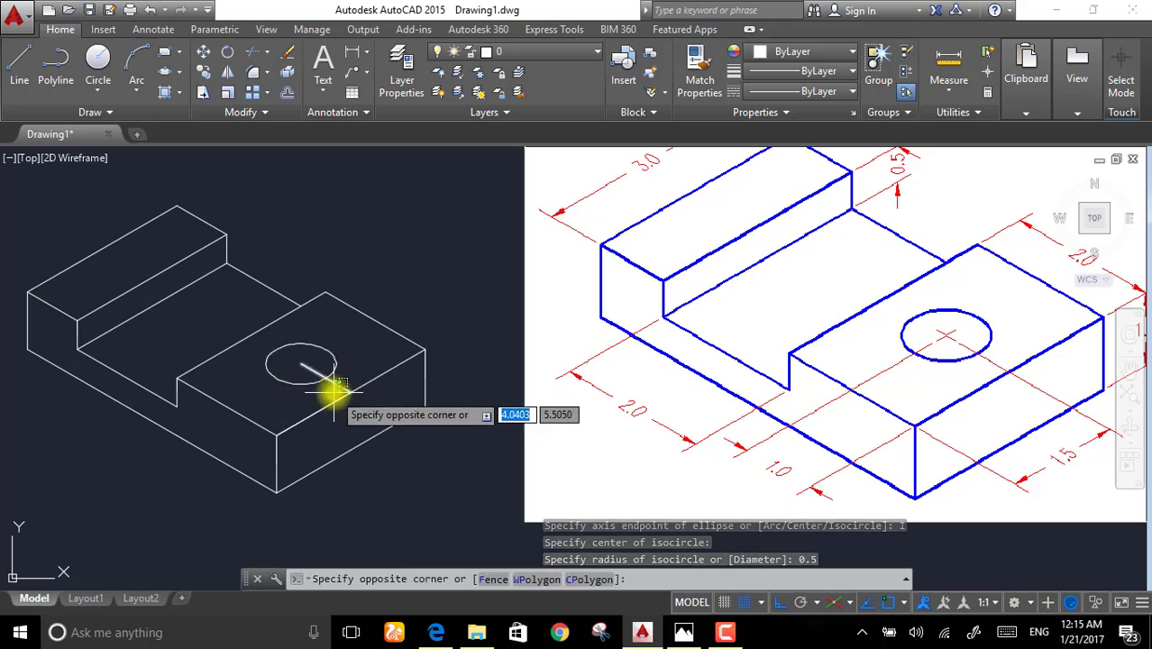
click(356, 386)
key(Delete)
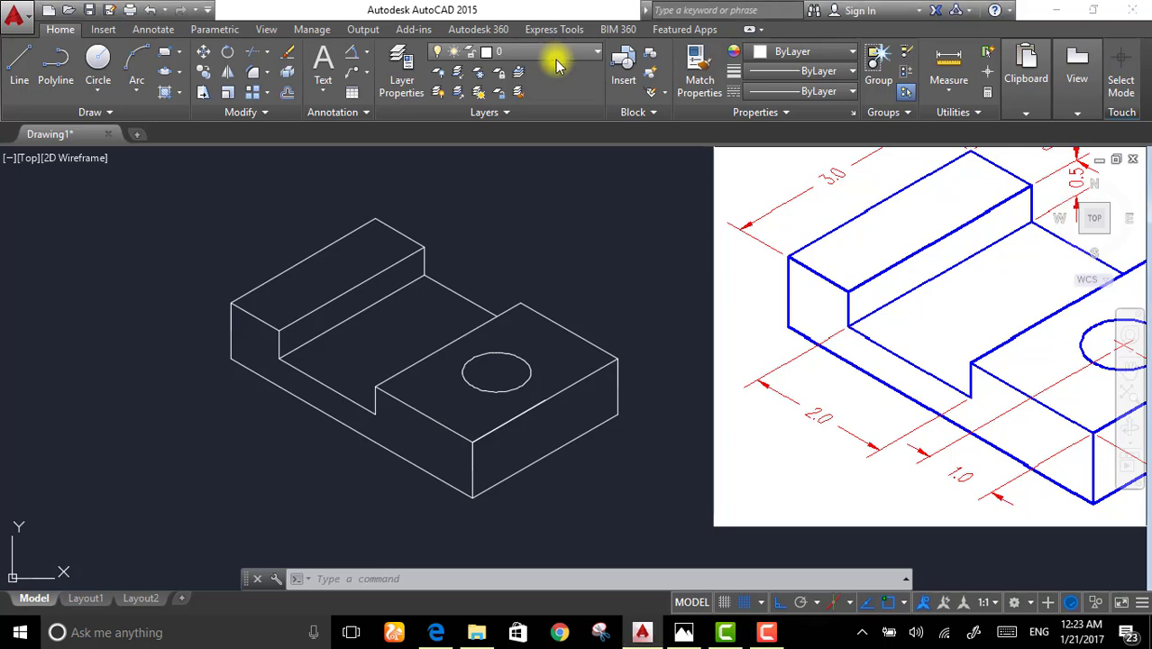
- Create a layer named Dimensions with red colour 10 and set it as current
click(471, 52)
click(470, 52)
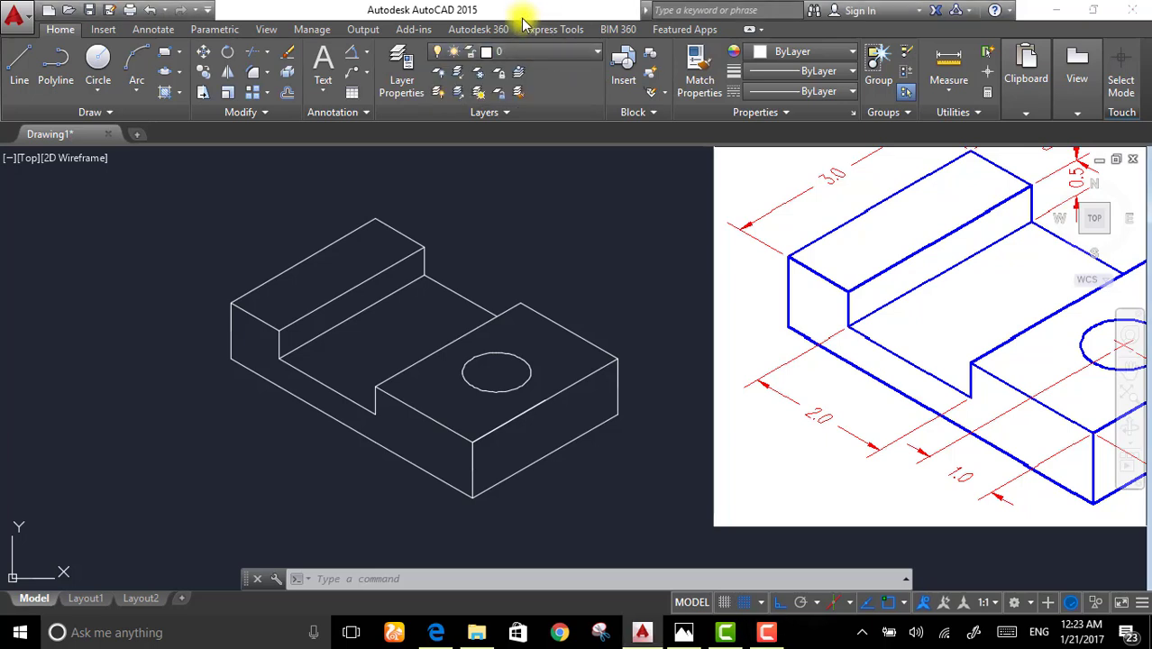
click(406, 61)
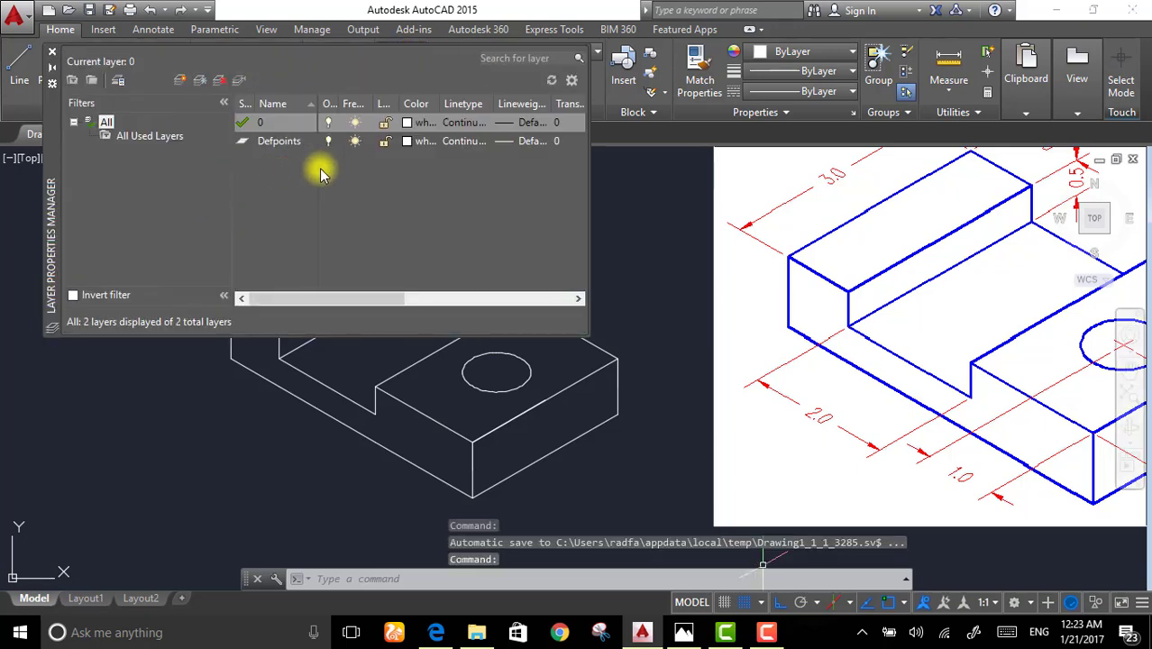
click(180, 79)
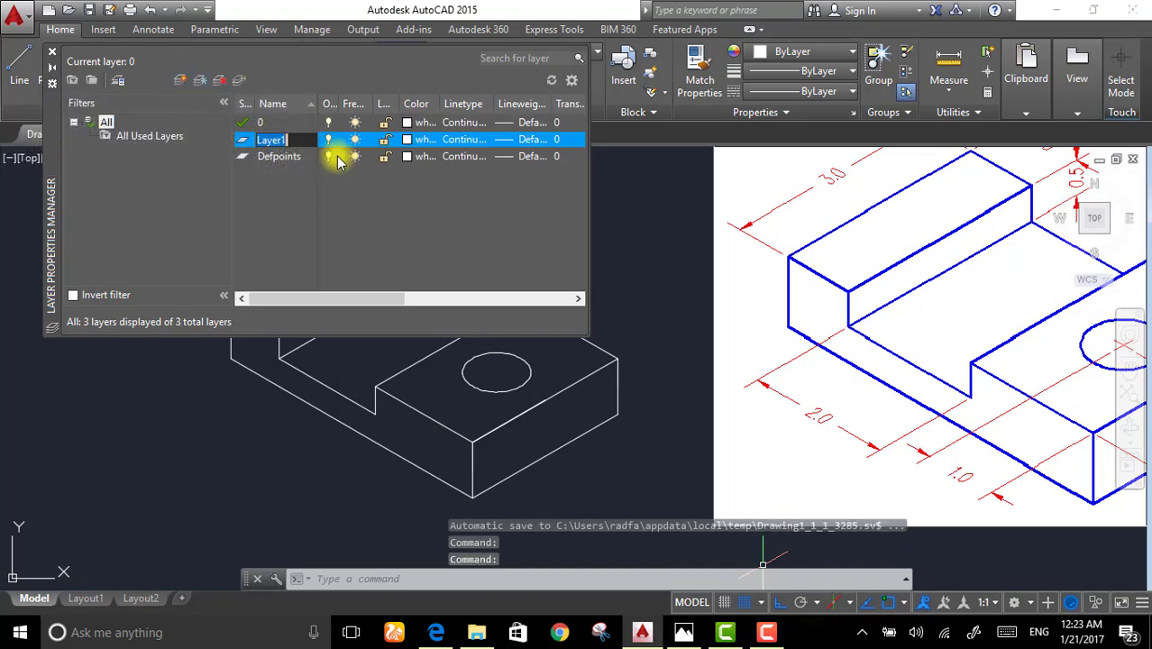
text(Dimensions)
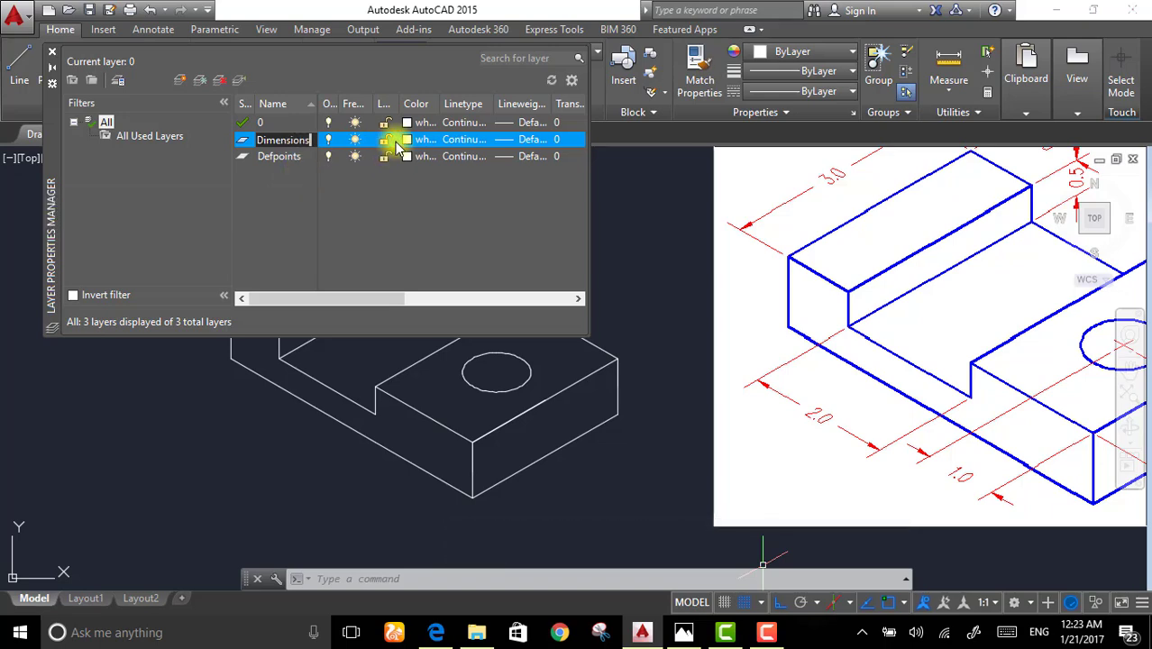
click(411, 144)
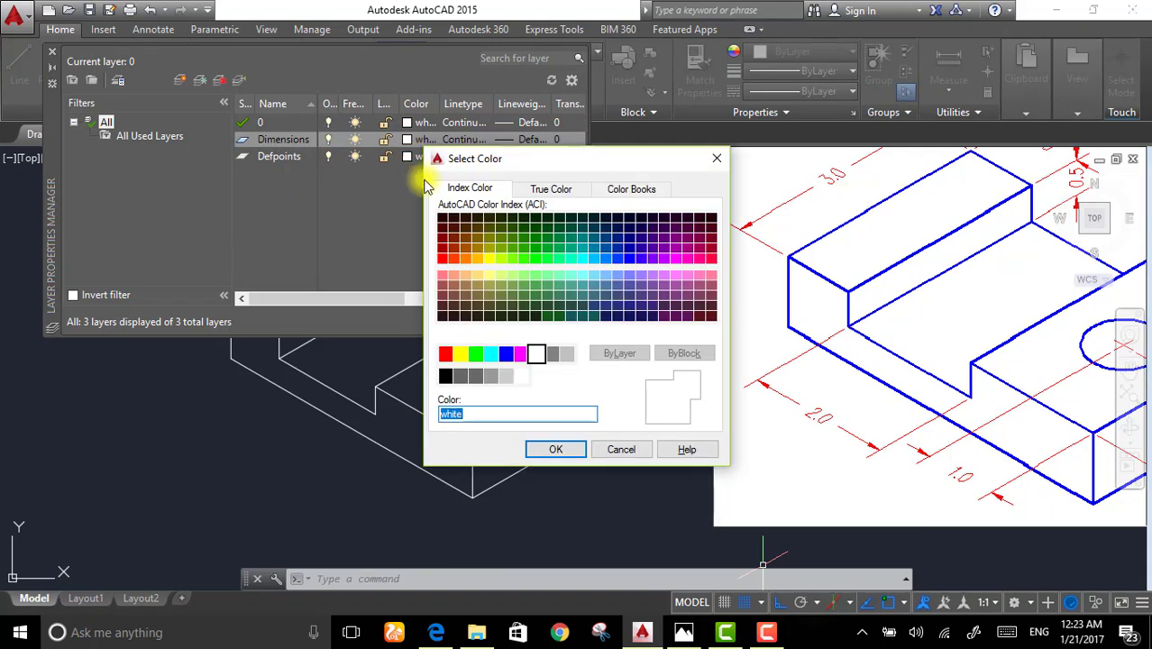
click(442, 259)
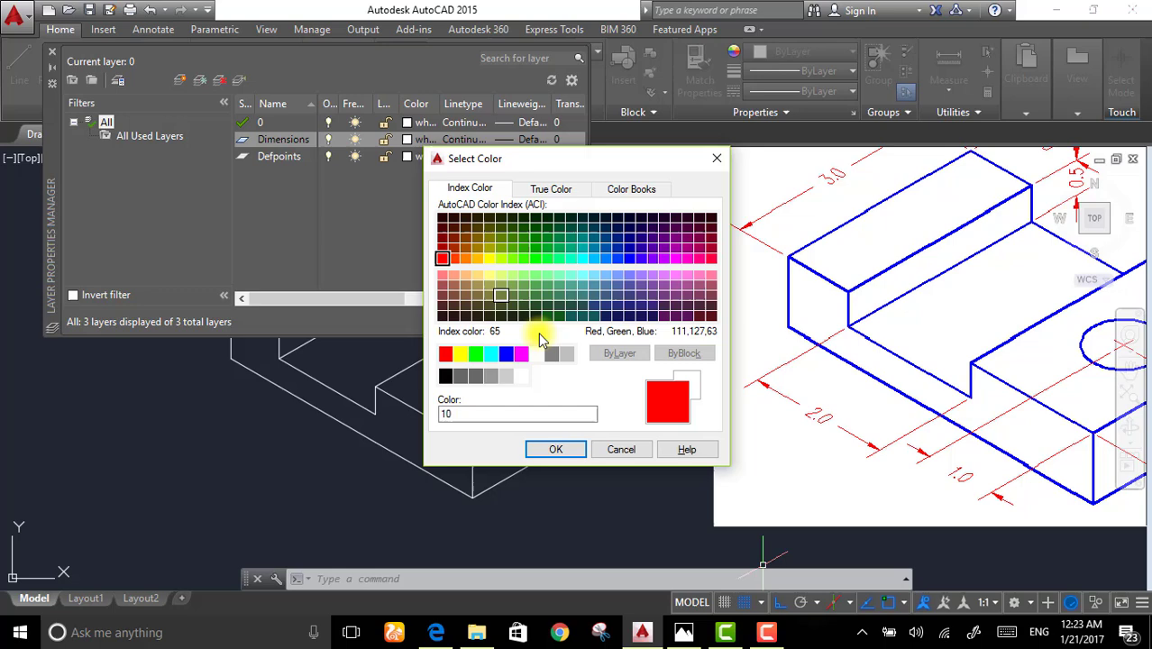
click(556, 451)
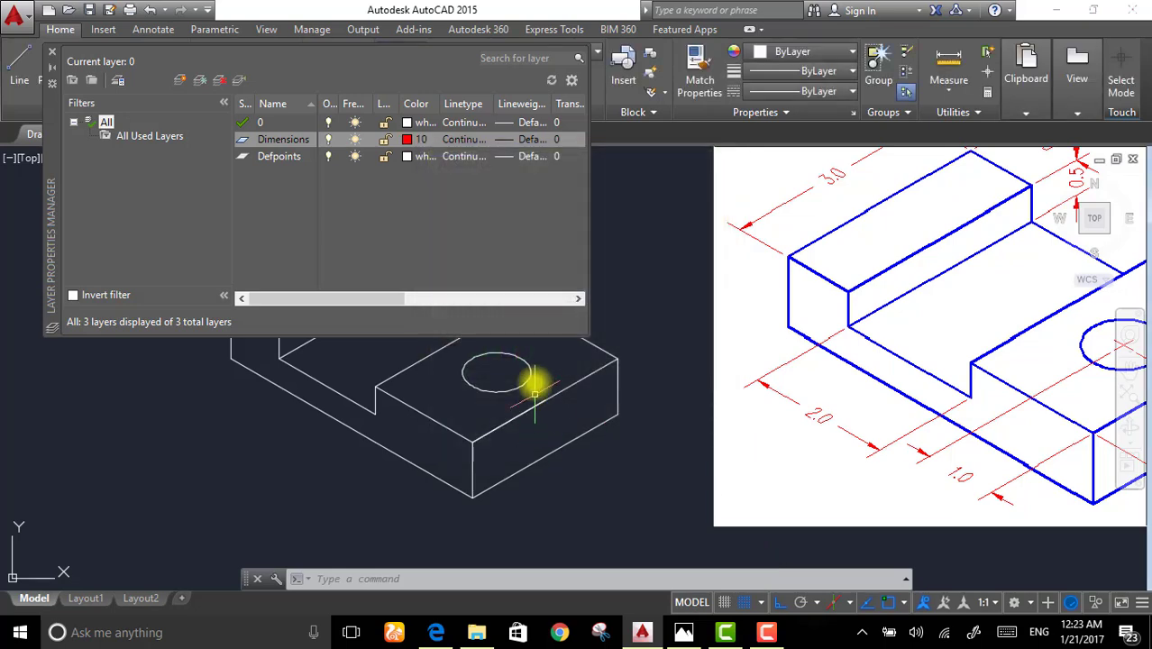
click(54, 60)
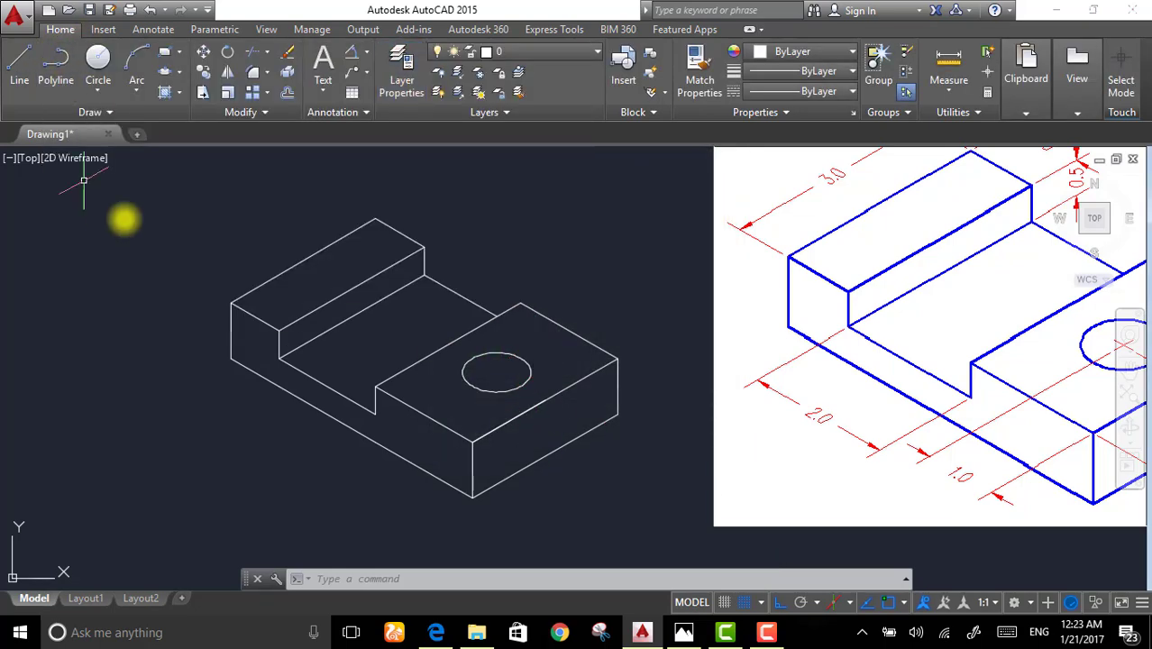
click(513, 52)
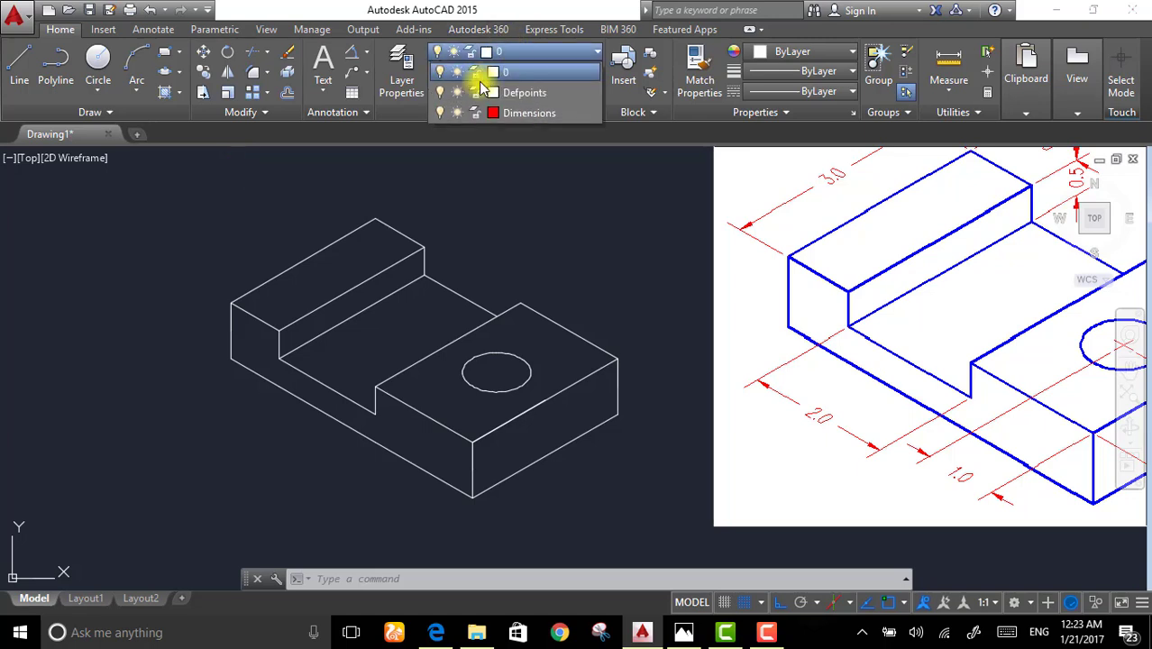
click(520, 116)
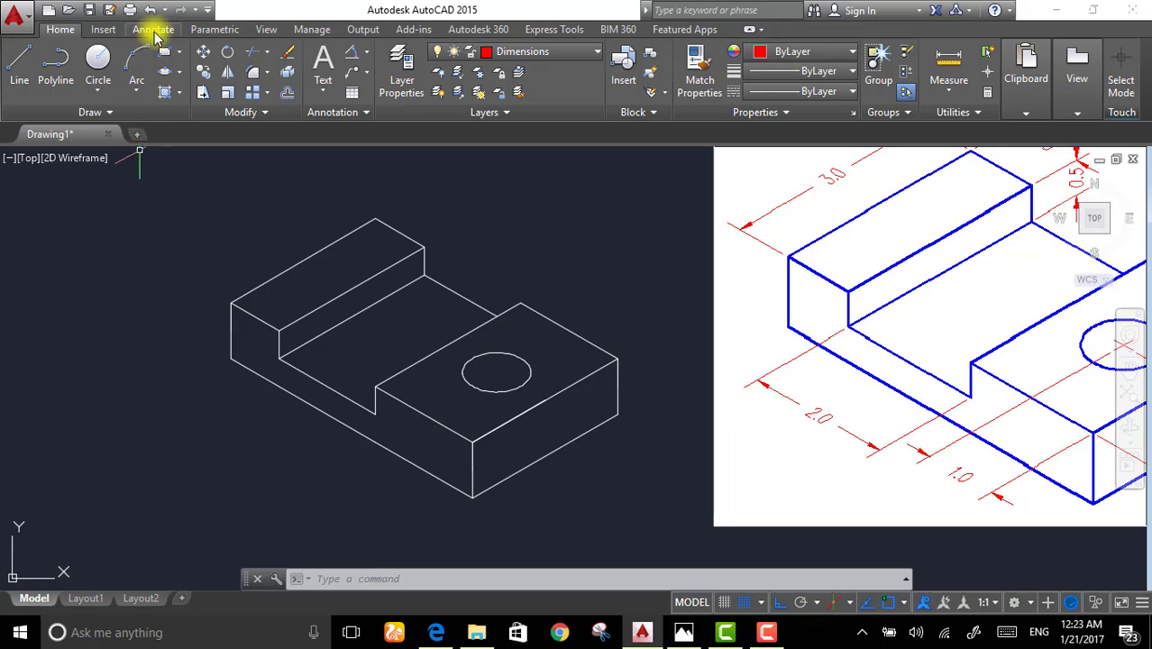
- Add an aligned dimension of 2 from the step corner to the notch corner, below the front edge
click(155, 30)
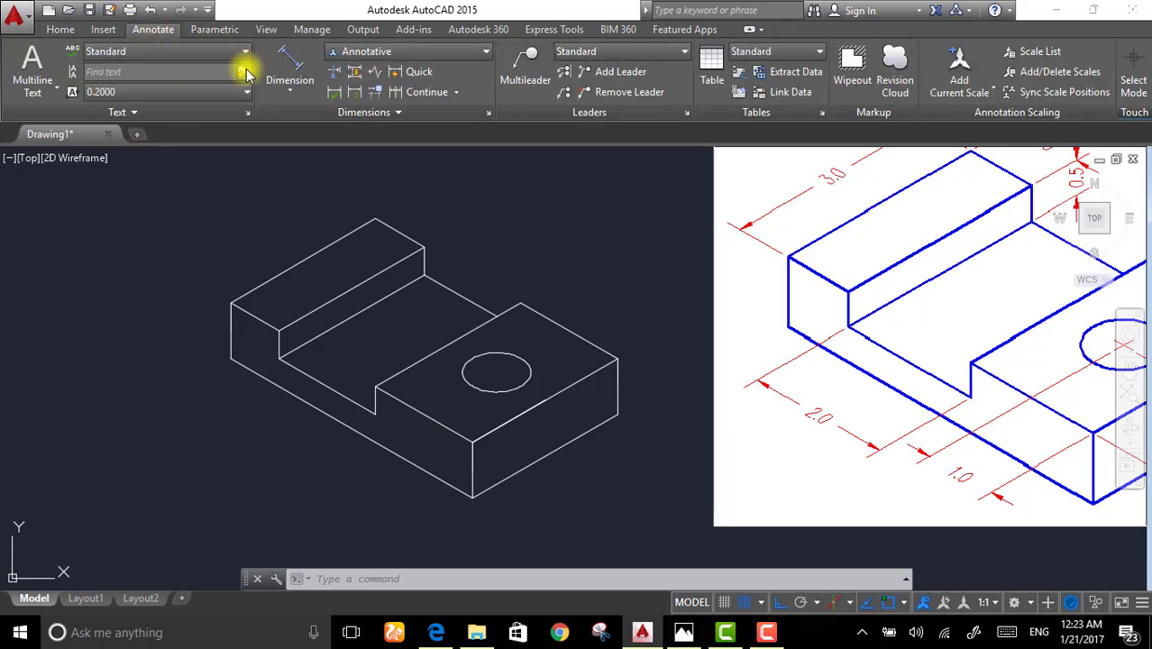
click(302, 82)
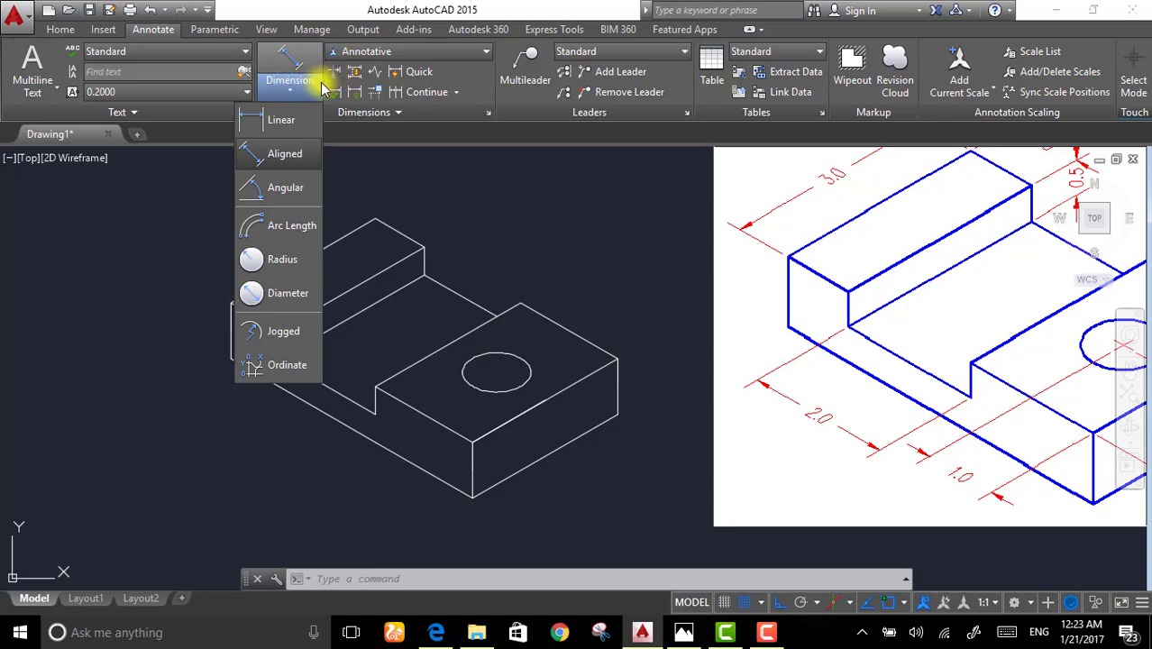
click(270, 154)
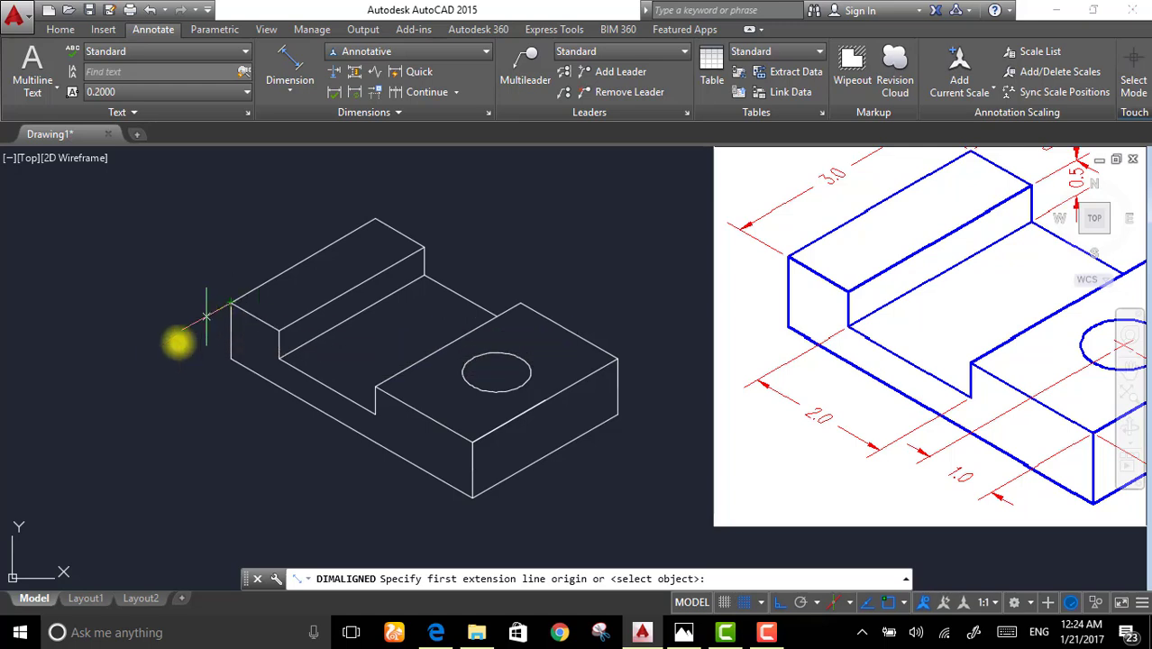
click(280, 358)
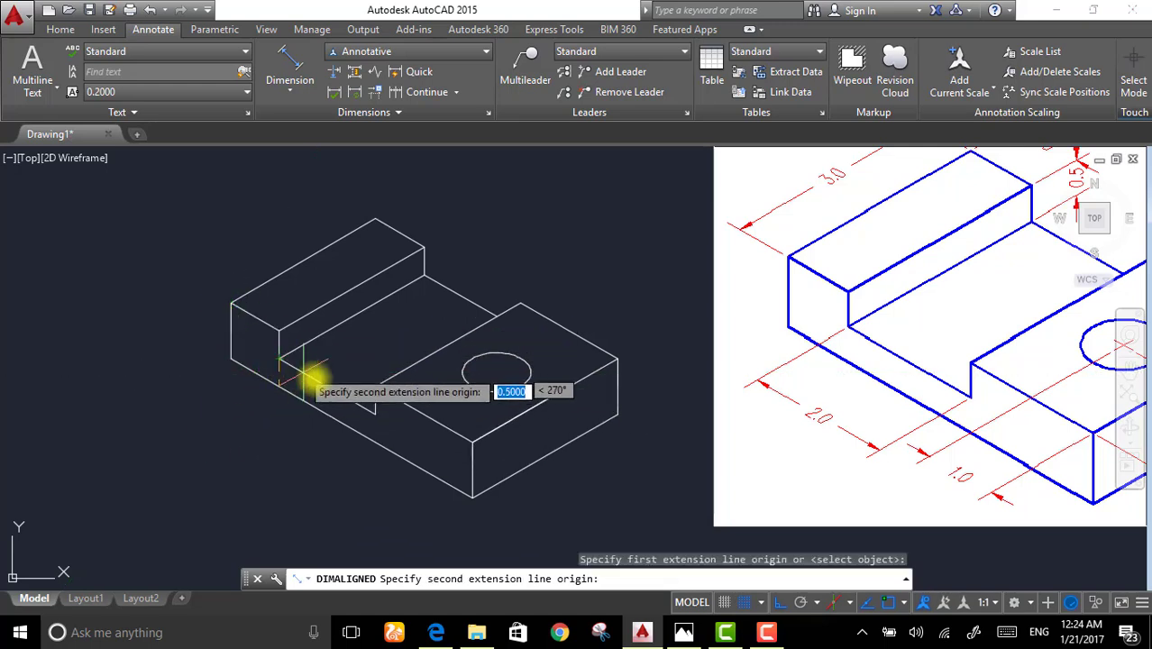
click(375, 412)
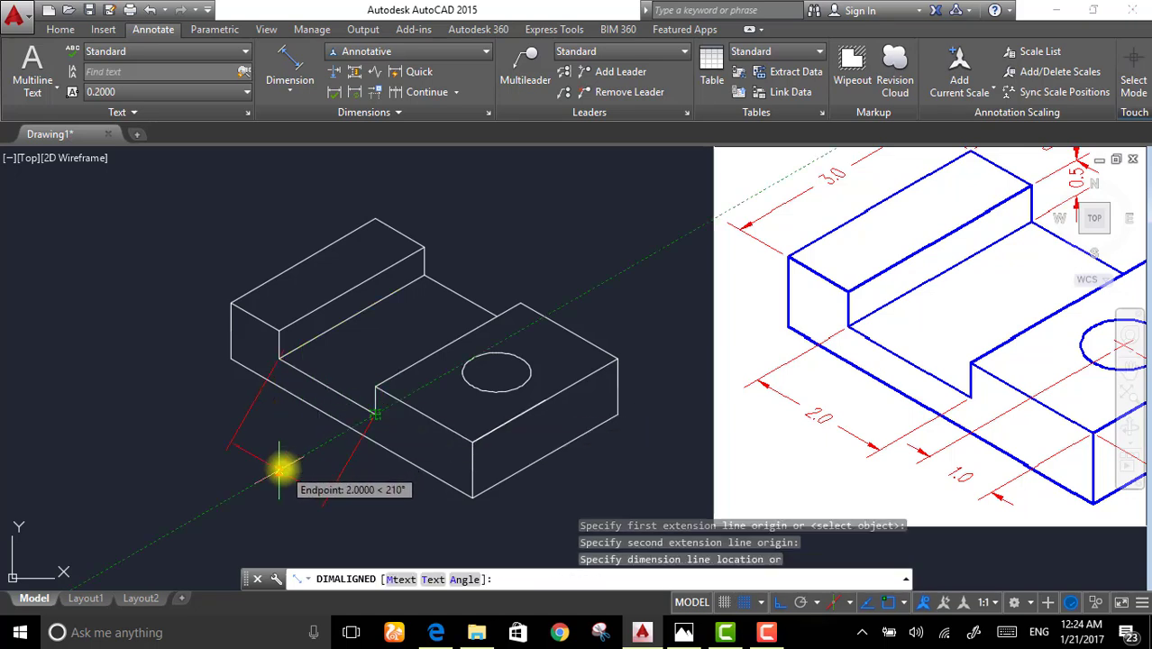
click(281, 471)
- Dimension the hole centre to the front edge (1) and the block's right-side height (1)
key(Return)
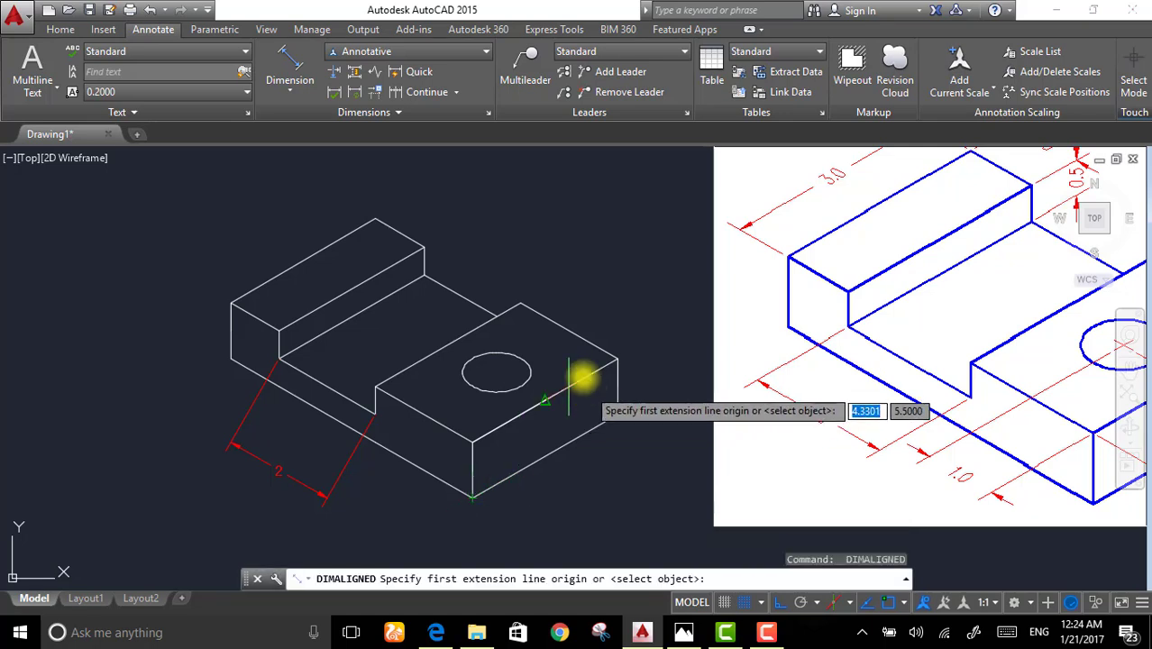
click(498, 373)
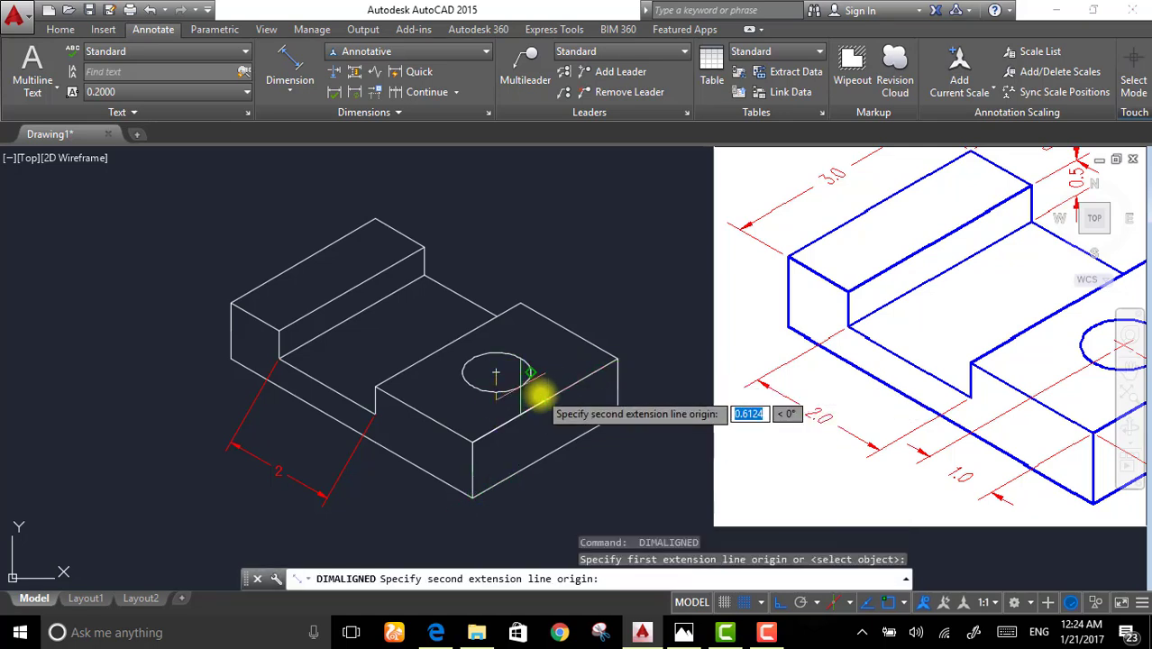
click(541, 397)
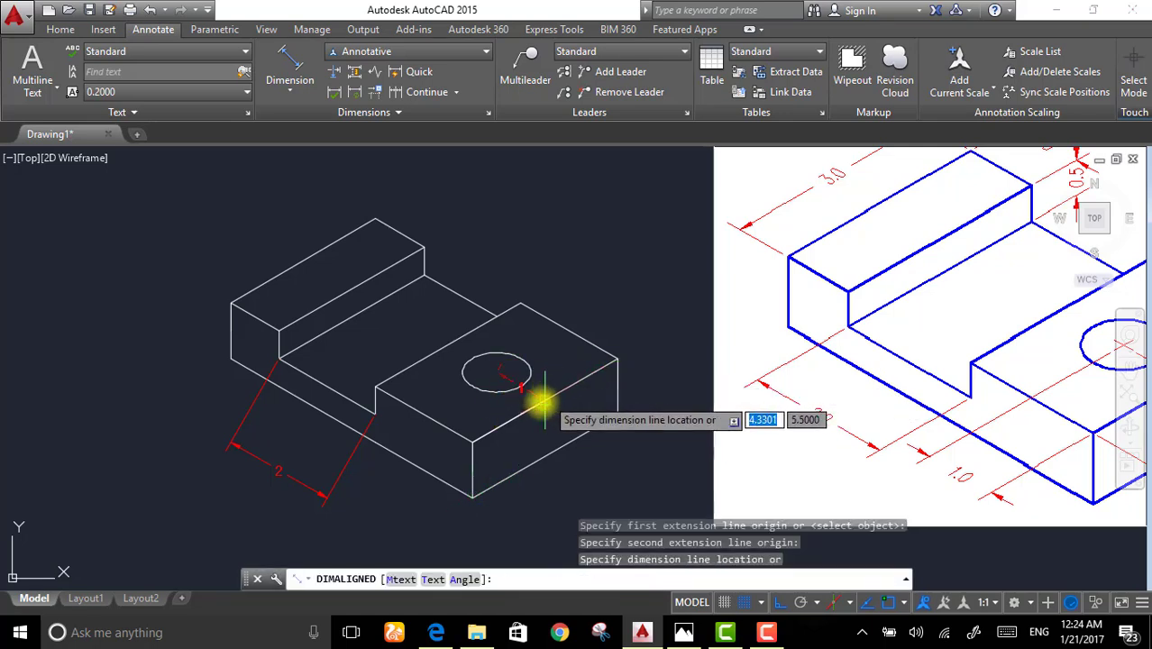
click(412, 524)
key(Return)
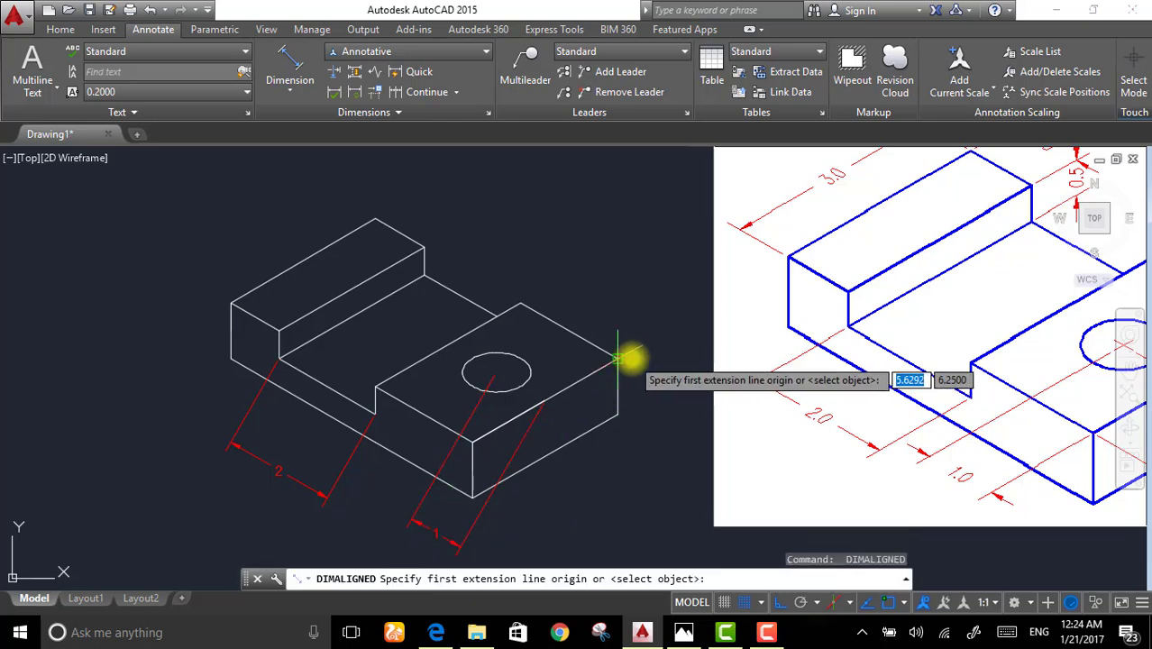
click(621, 358)
click(617, 414)
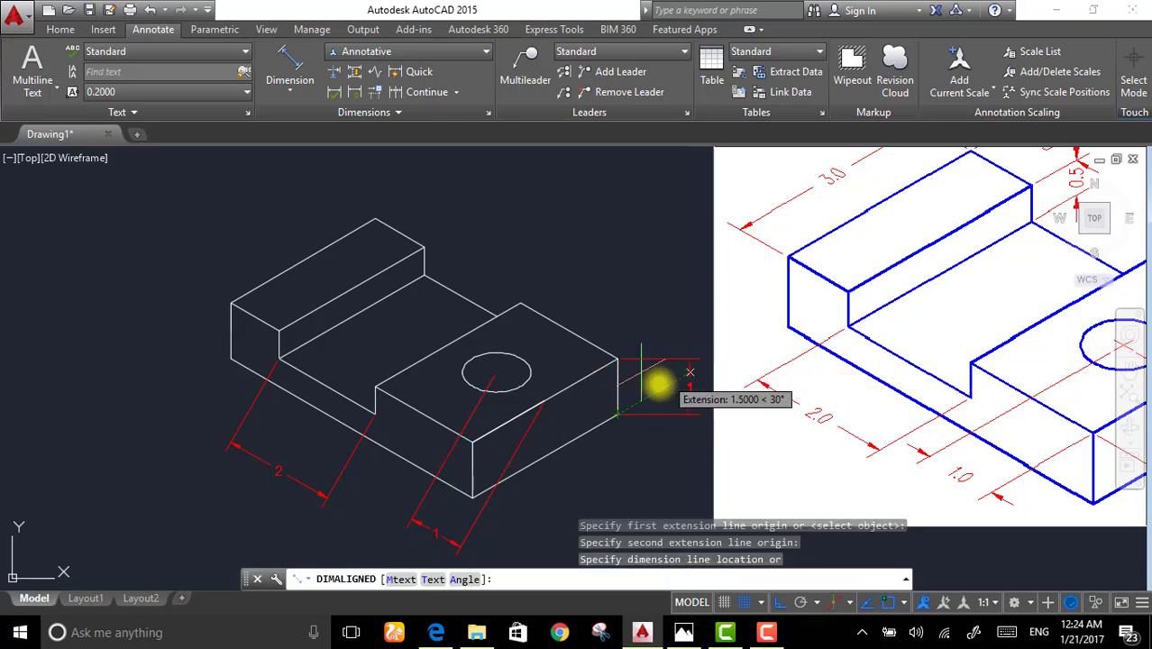
click(665, 383)
- Dimension the right top edge to the back corner, then the raised step's height of 1
key(Return)
click(618, 361)
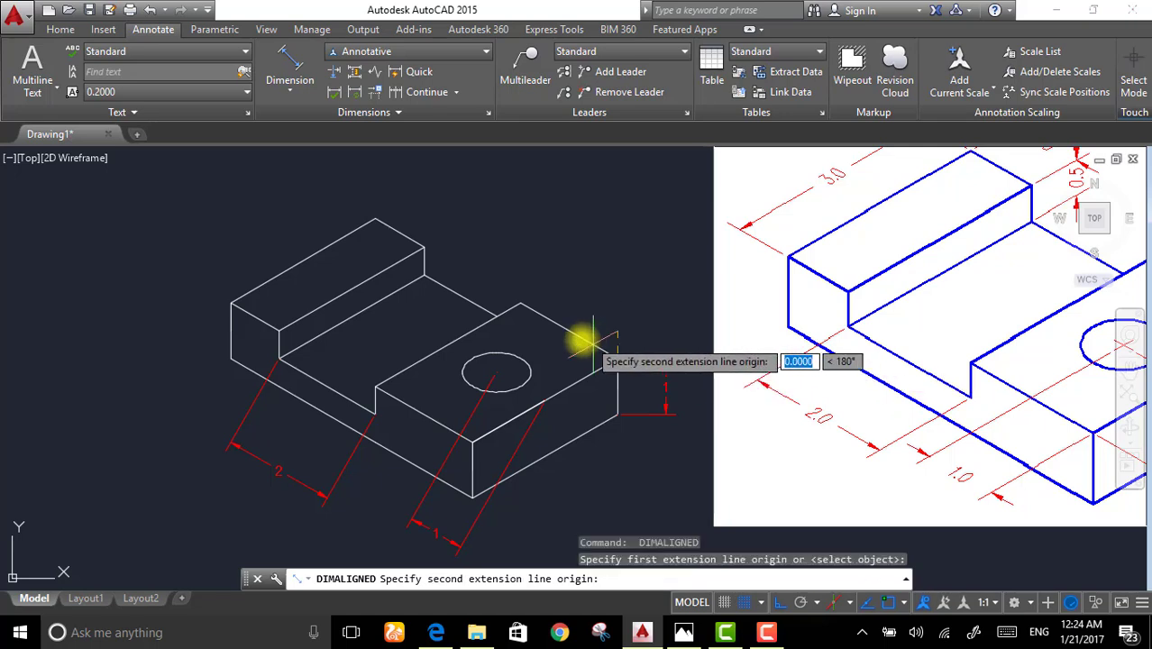
click(520, 304)
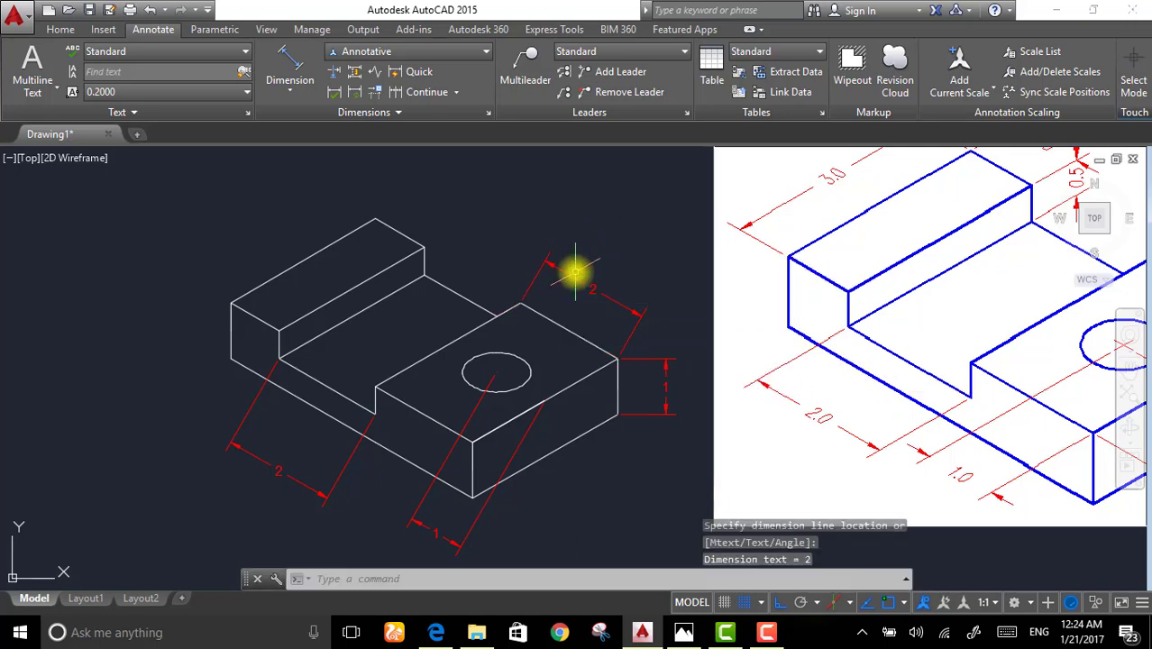
scroll(568, 337, down, 2)
scroll(501, 278, up, 5)
key(Return)
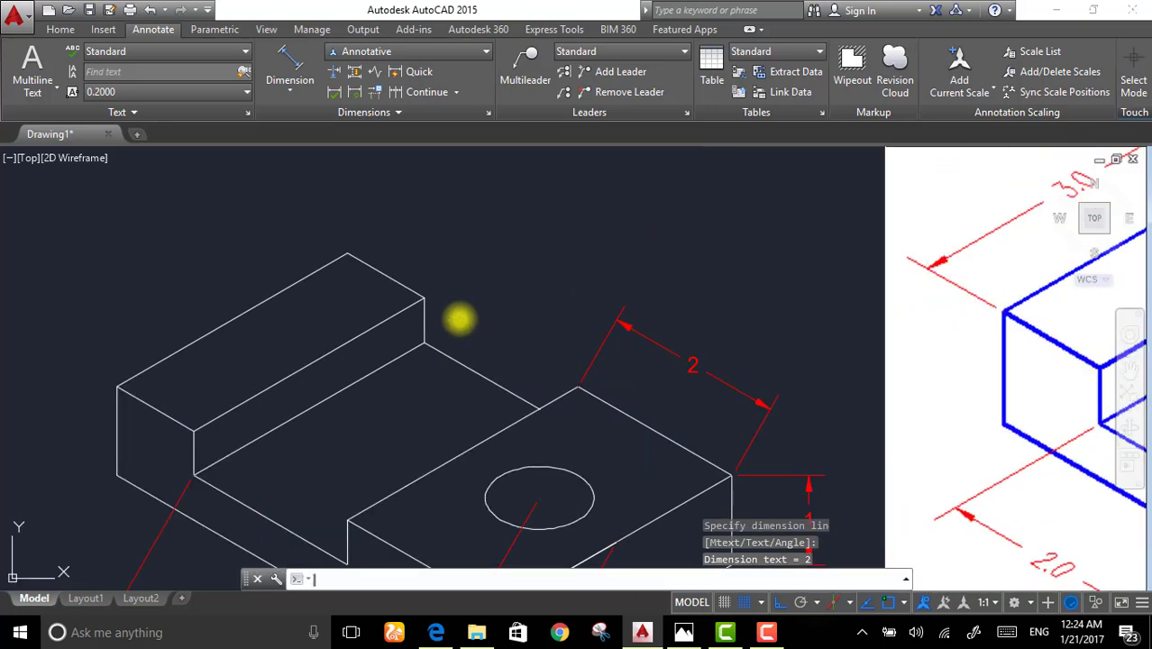
click(425, 336)
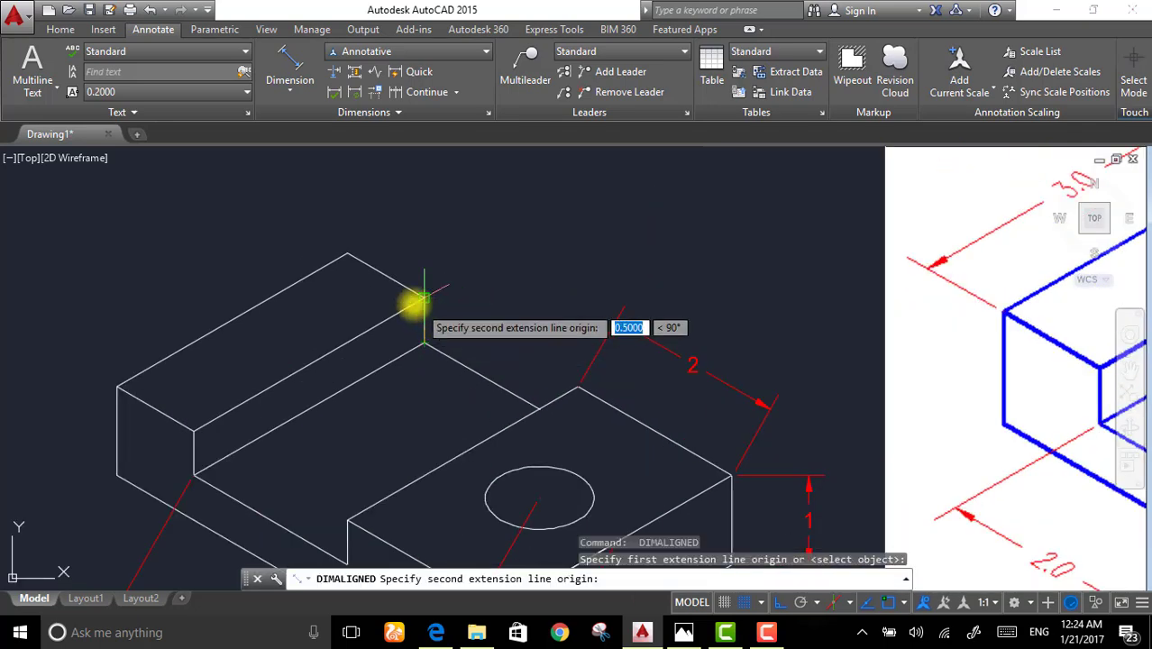
click(425, 296)
click(506, 251)
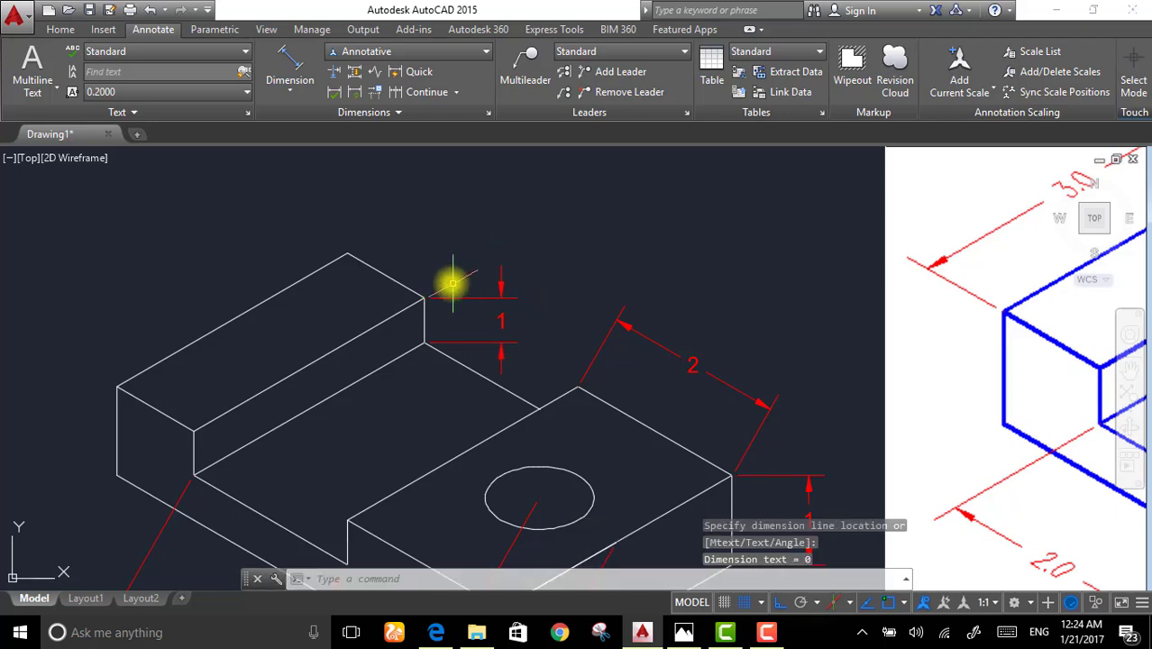
- Add the 1 width dimension above the raised part, from its front top to back corner
key(Return)
click(425, 297)
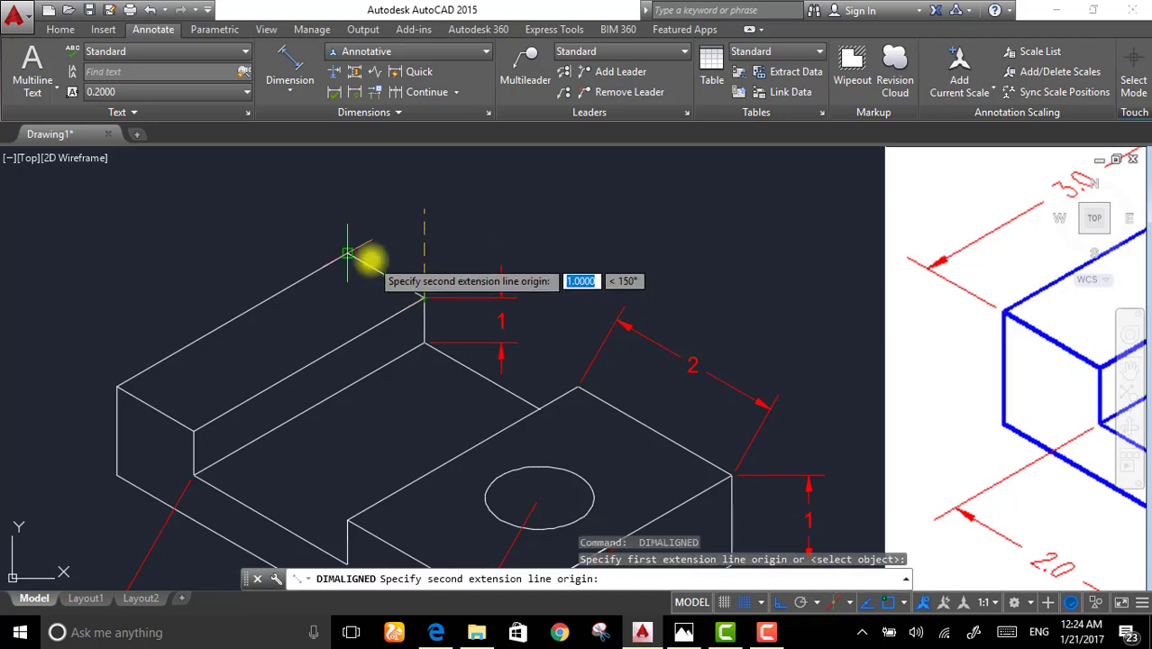
click(347, 254)
click(430, 236)
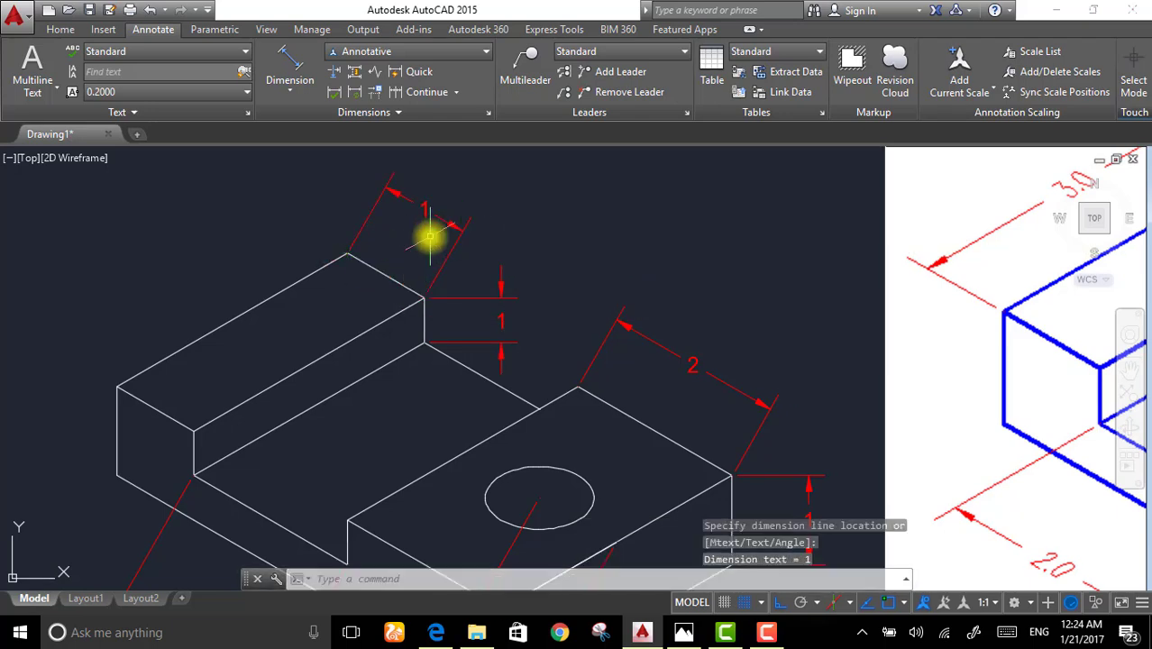
scroll(430, 236, down, 3)
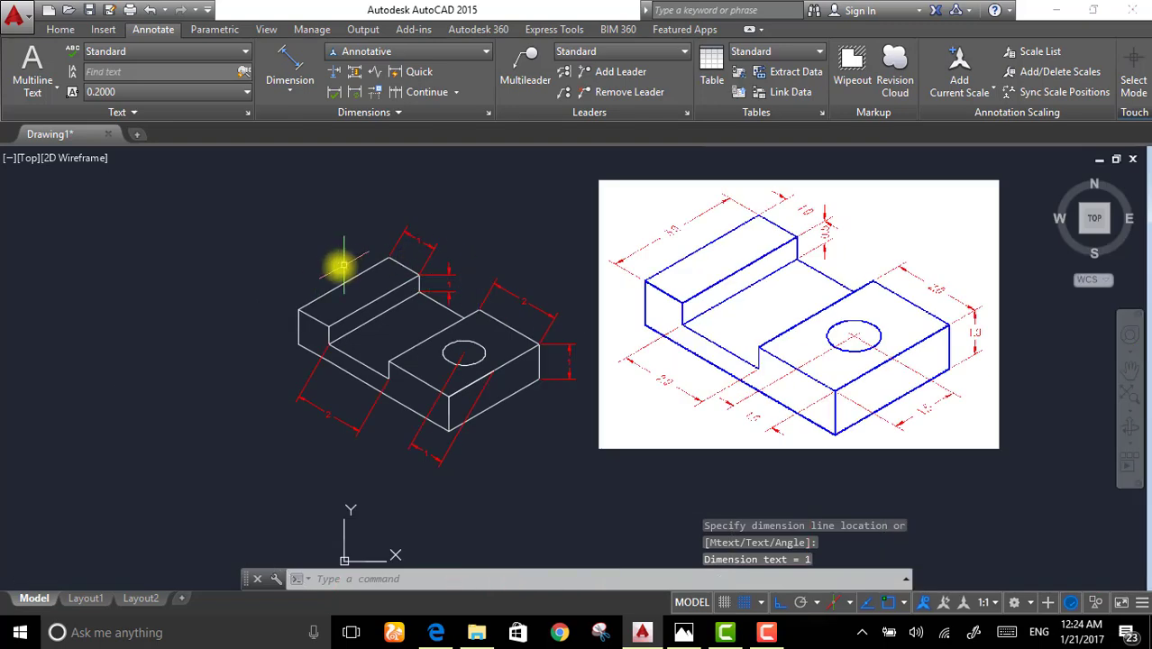
- Select the raised-step, right-side, bottom 1 and left 2 dimensions
click(542, 252)
click(442, 284)
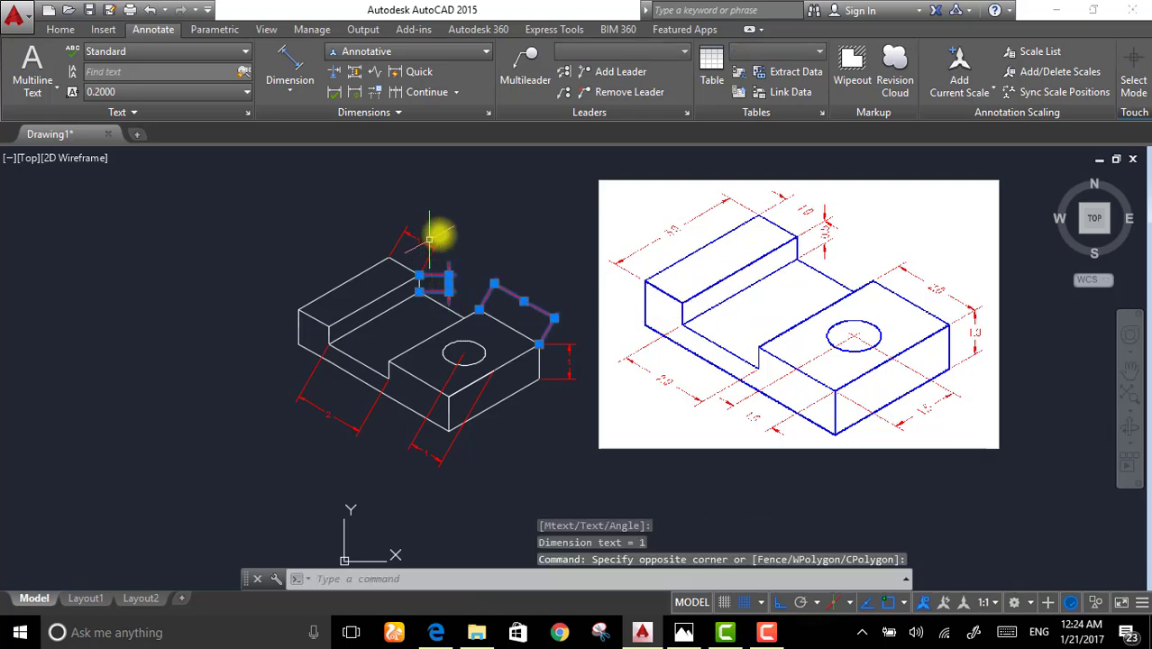
click(450, 225)
click(406, 242)
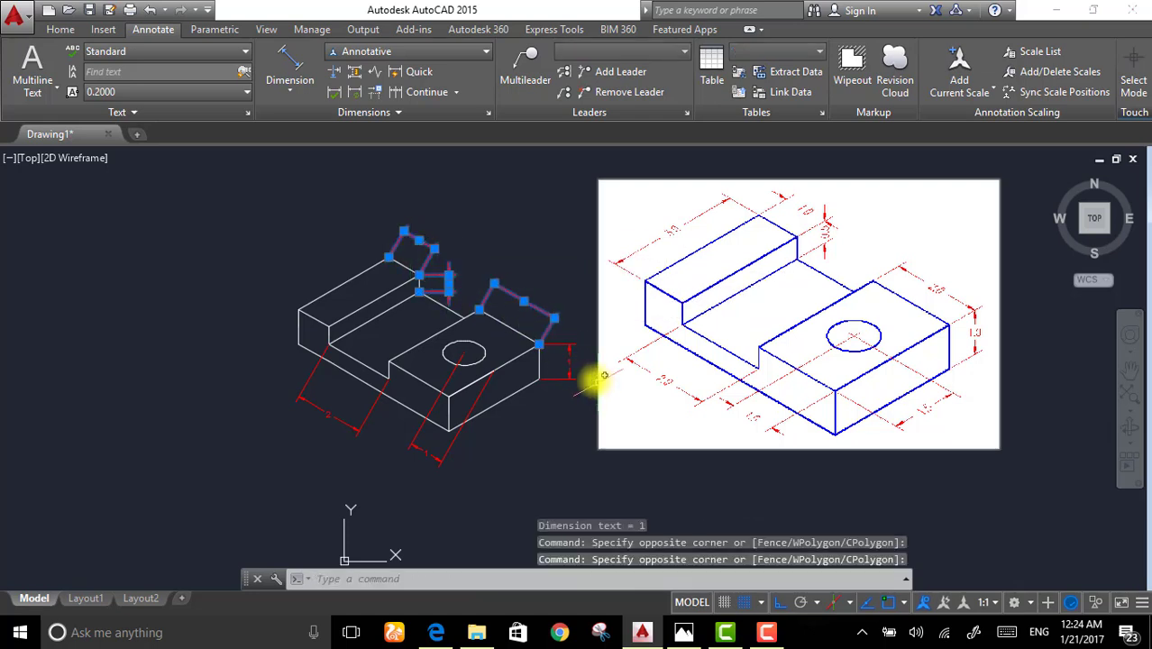
click(567, 362)
click(480, 462)
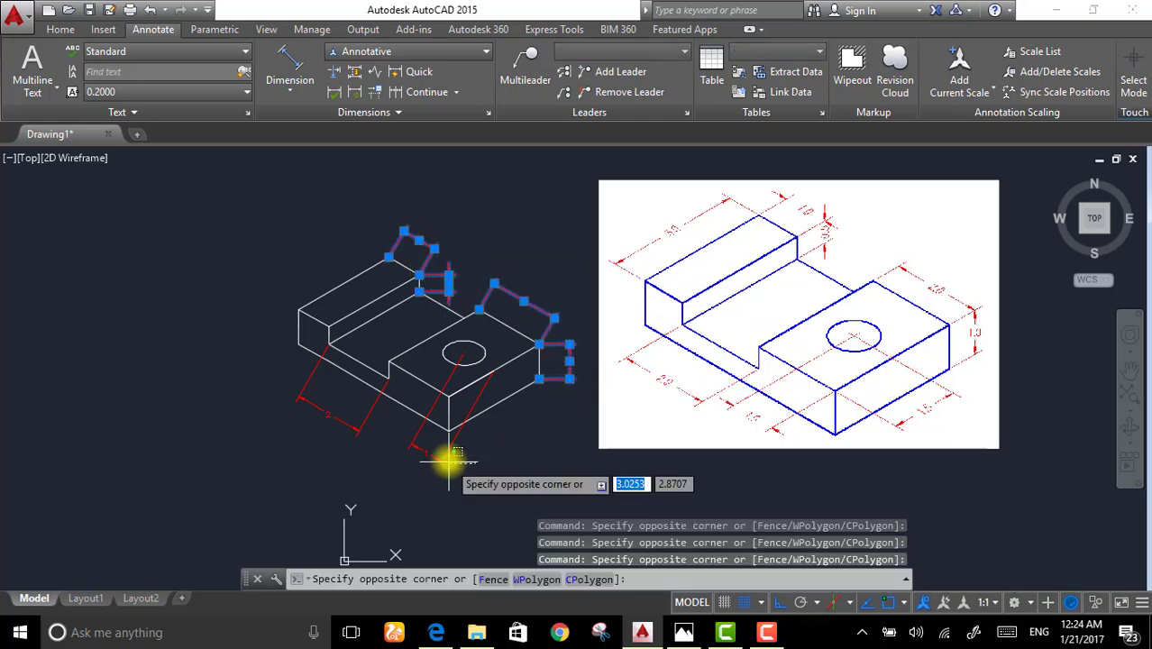
click(386, 428)
click(339, 405)
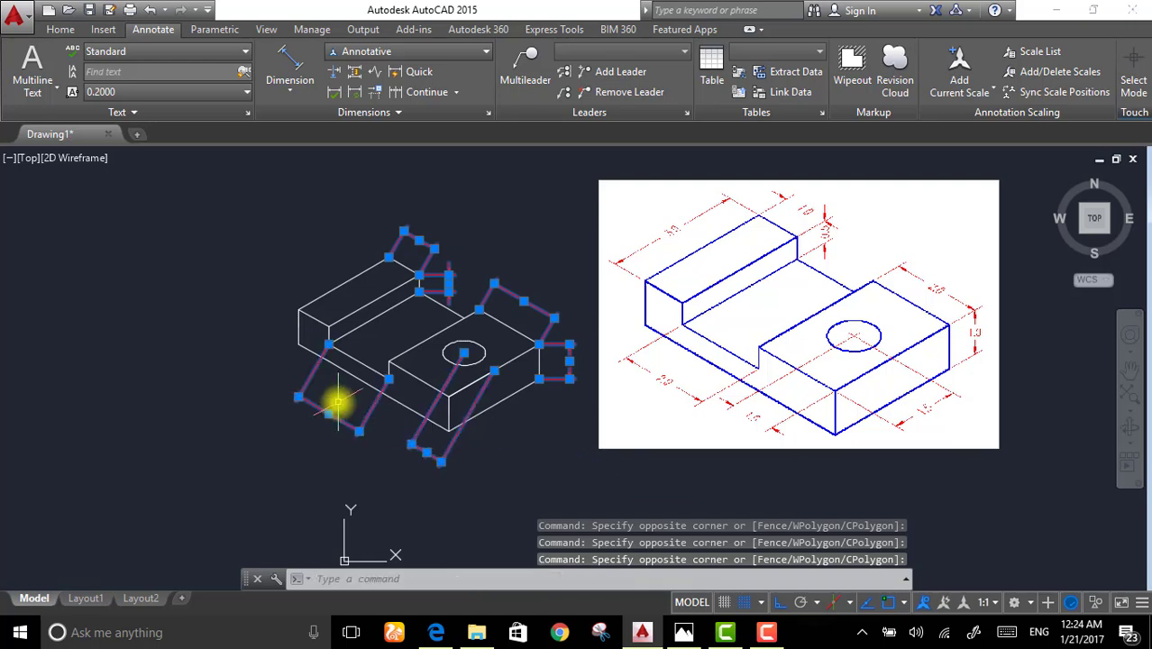
- Oblique the selected dimensions using two points along an isometric edge for the angle
click(398, 115)
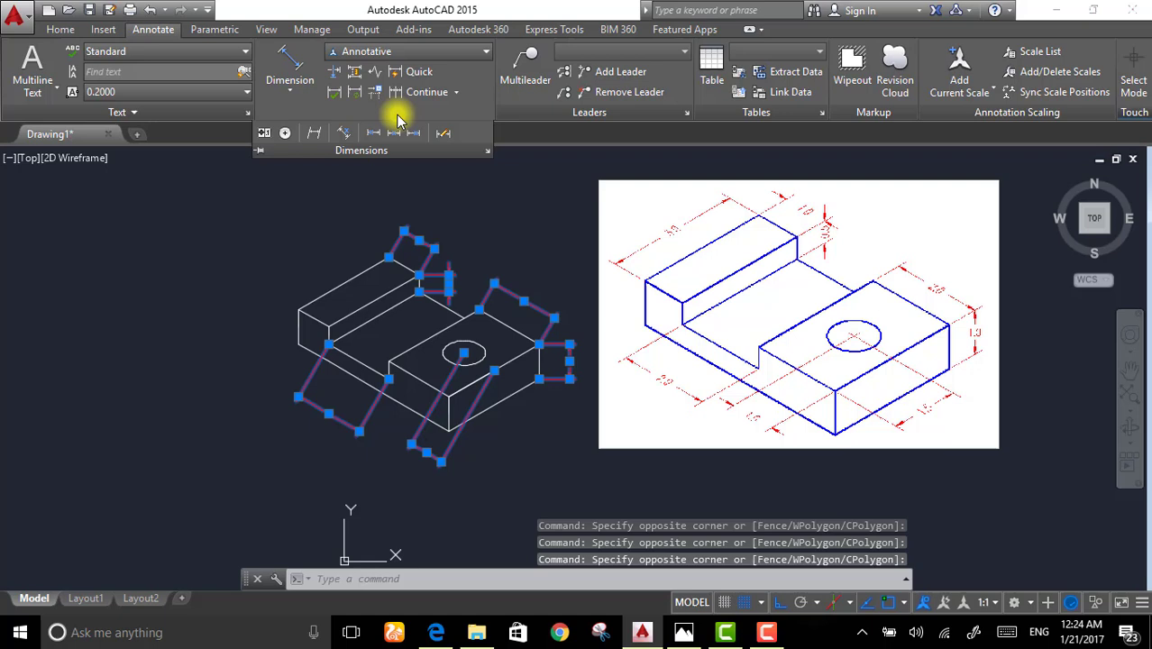
click(318, 132)
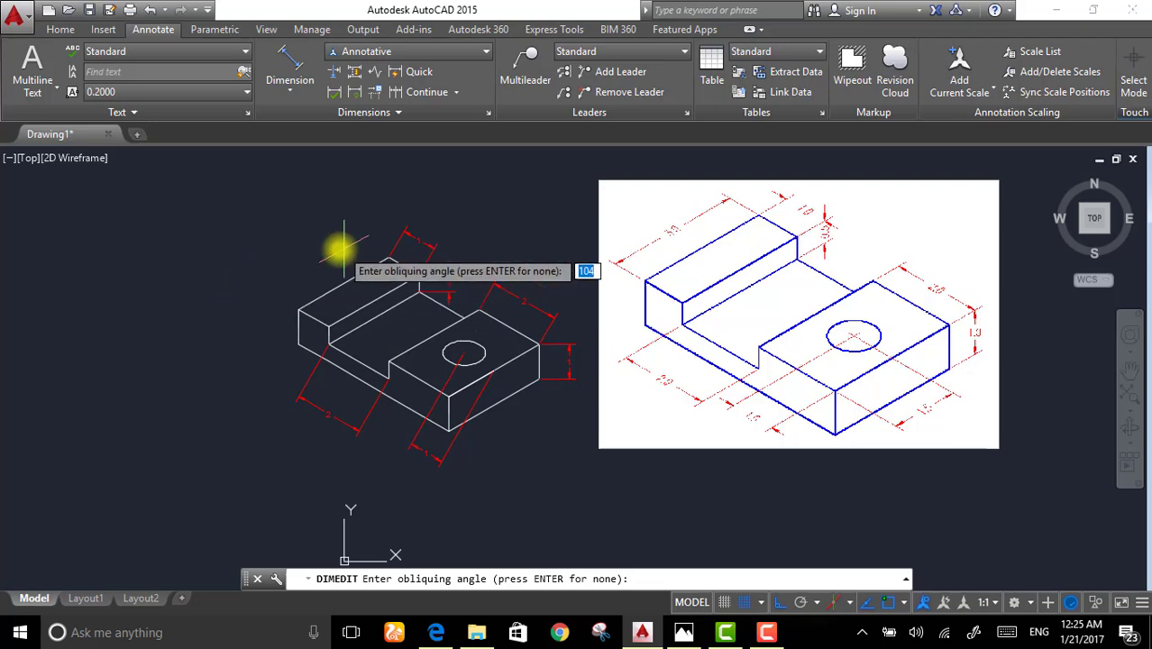
scroll(321, 255, up, 6)
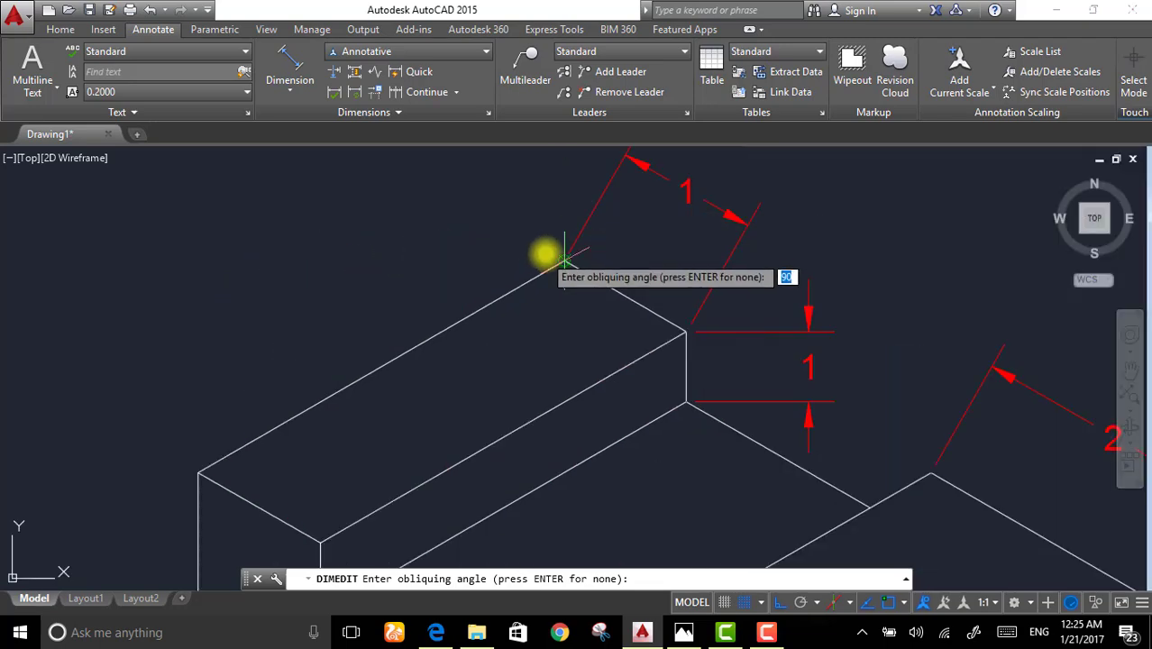
click(564, 261)
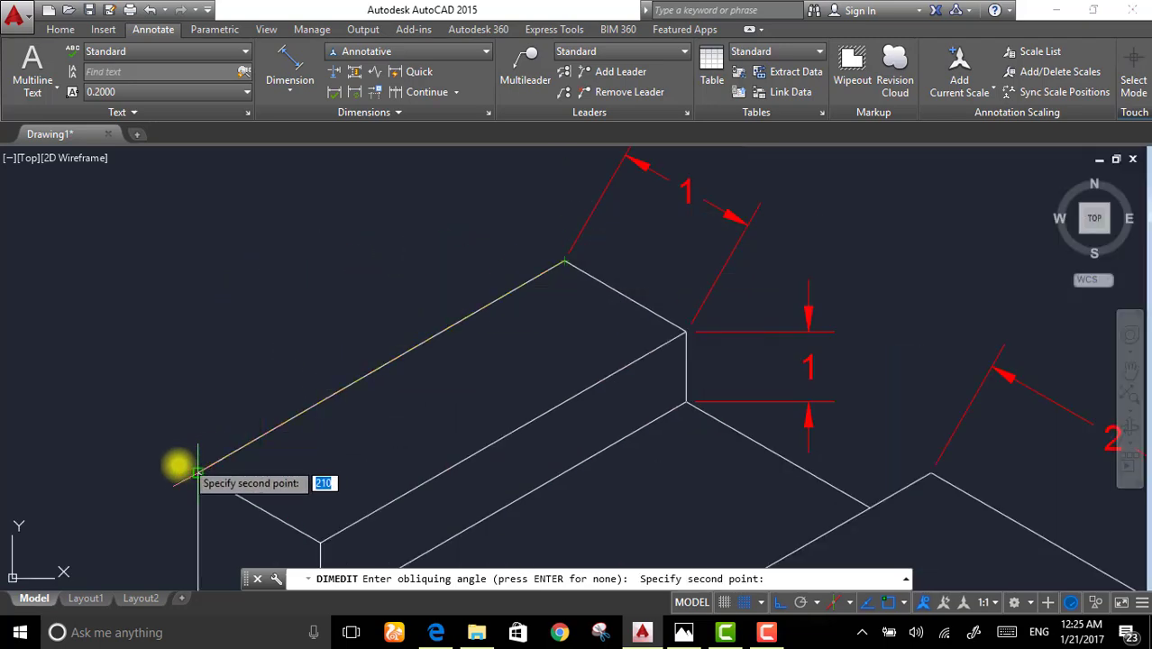
click(198, 472)
scroll(168, 401, down, 5)
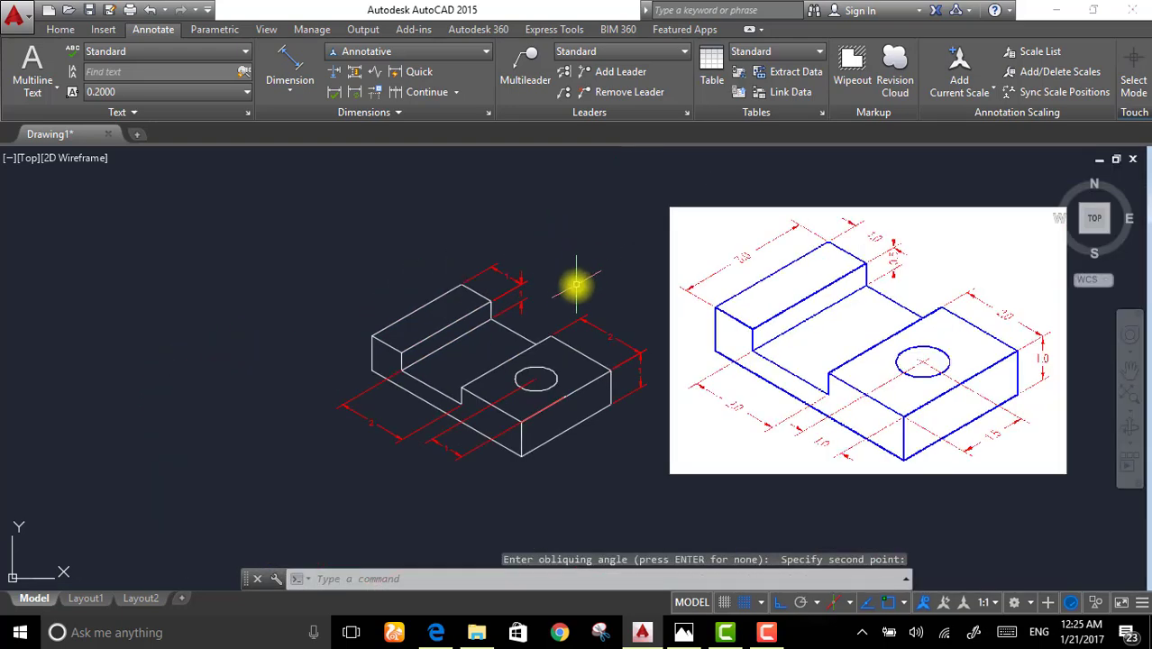
scroll(540, 421, up, 2)
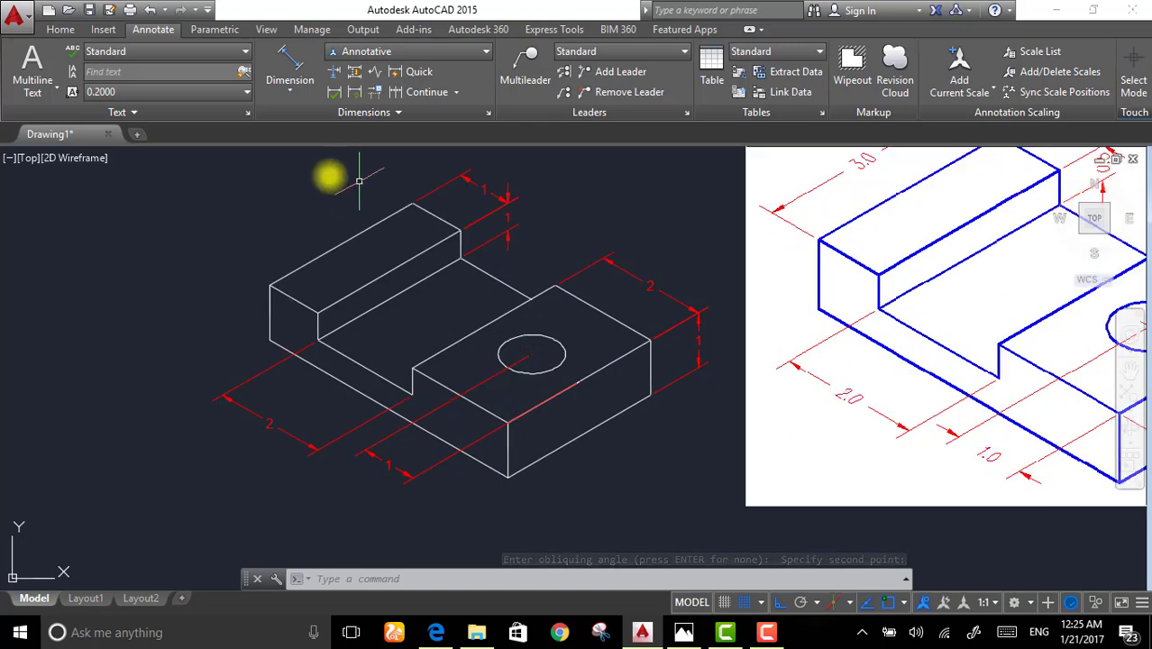
- Add the 3 aligned dimension beside the raised block's back edge
click(312, 29)
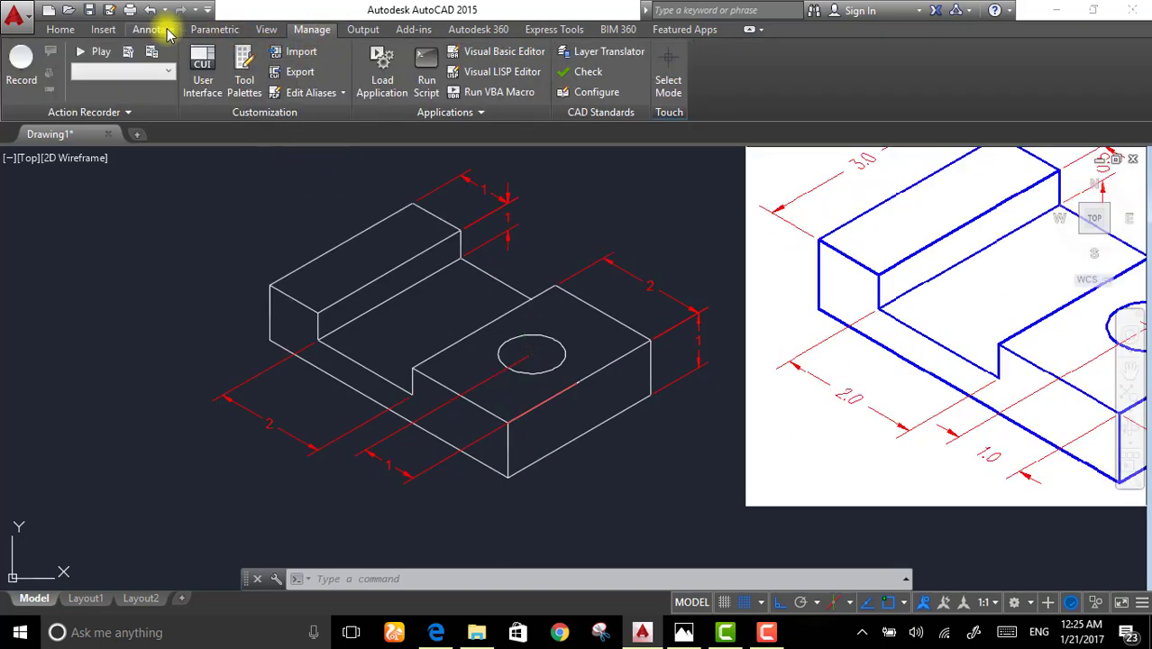
click(166, 31)
click(287, 72)
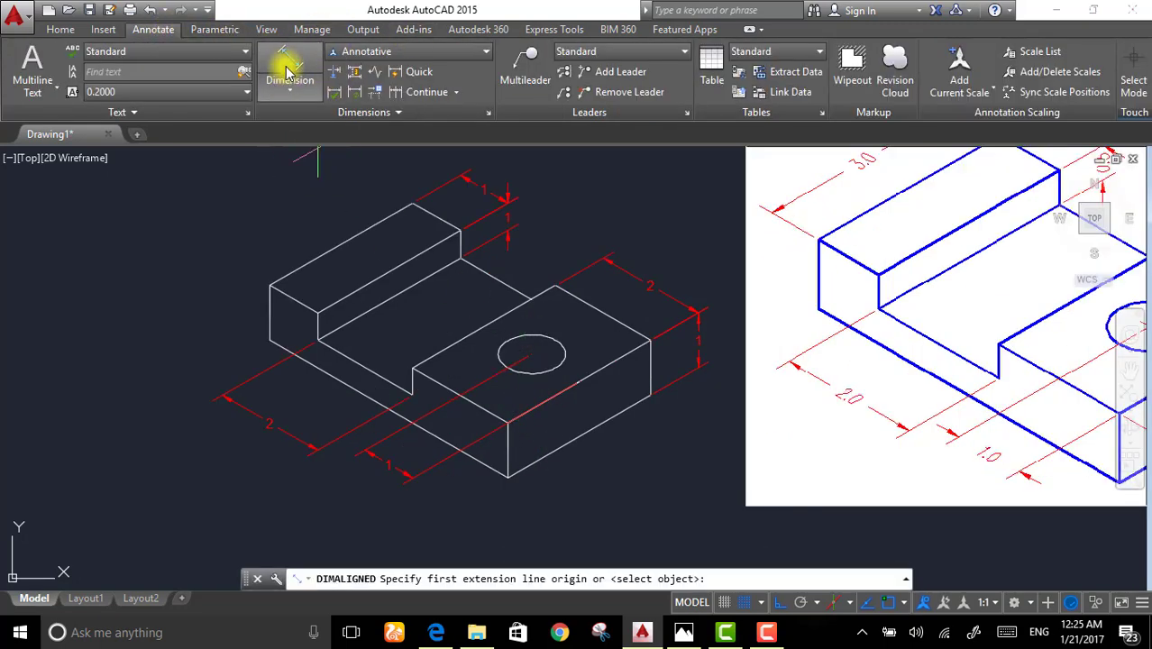
click(412, 203)
click(270, 285)
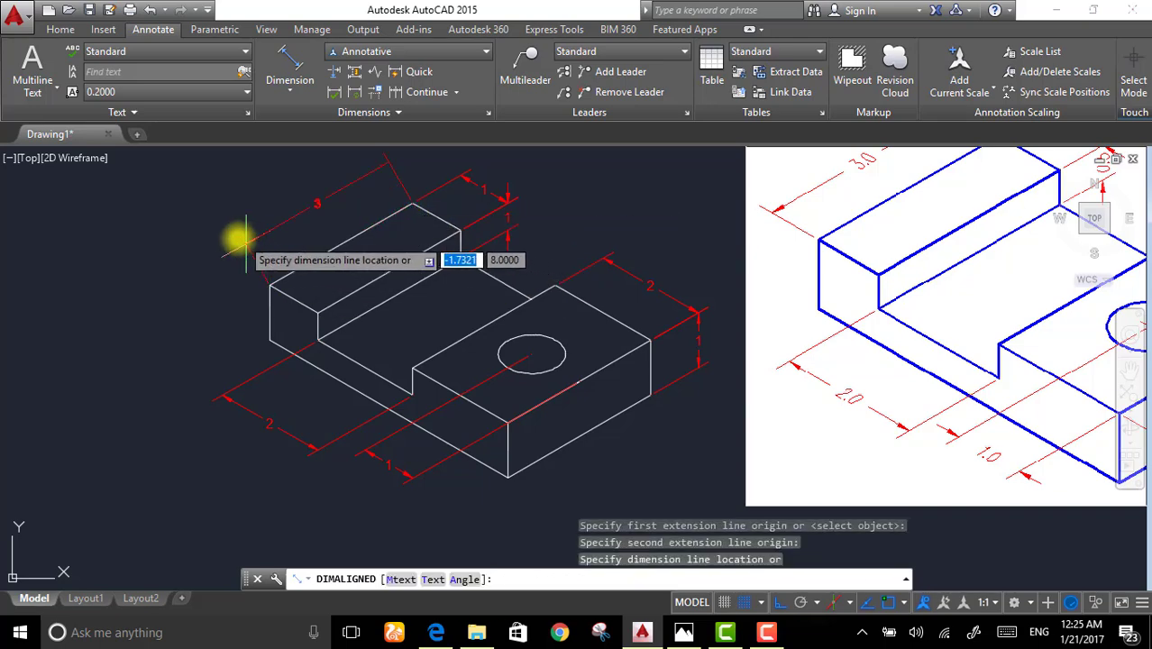
click(231, 236)
- Add the 2 hole-position dimension from the hole centre to the front edge, below the block
key(Return)
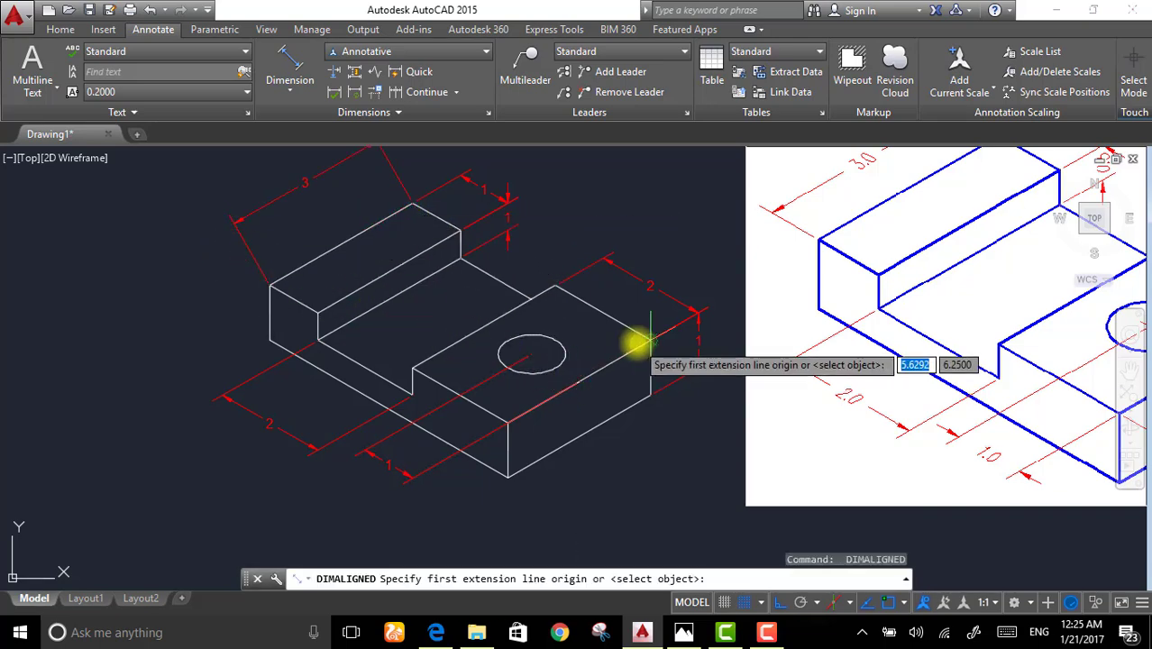
scroll(636, 339, down, 2)
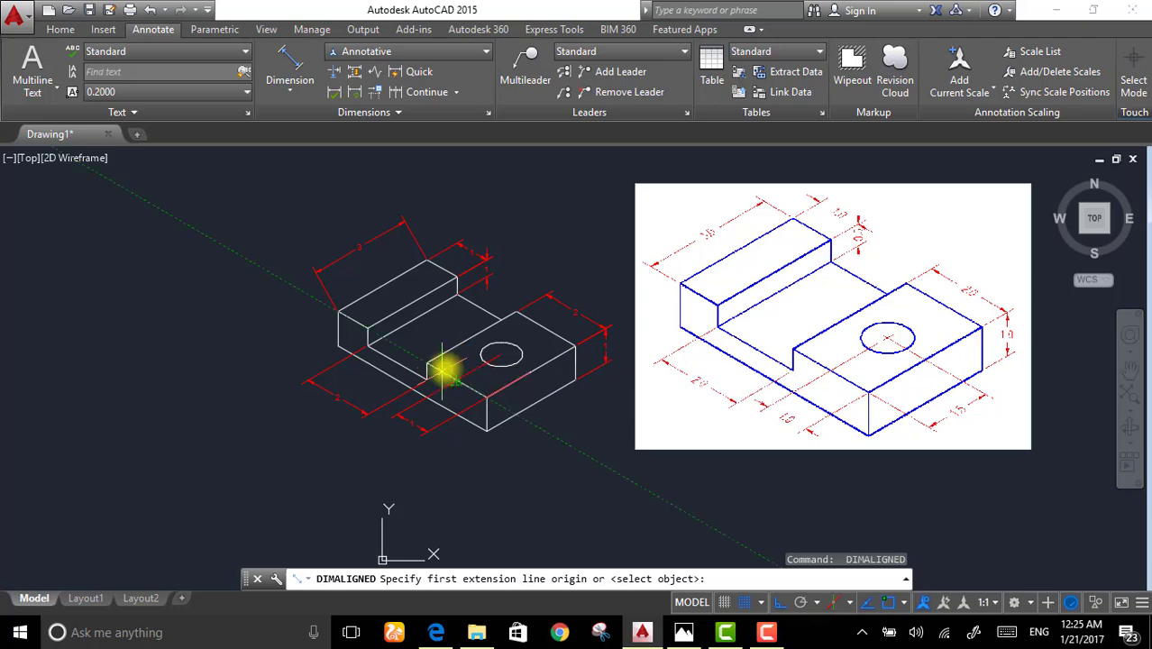
scroll(489, 356, up, 4)
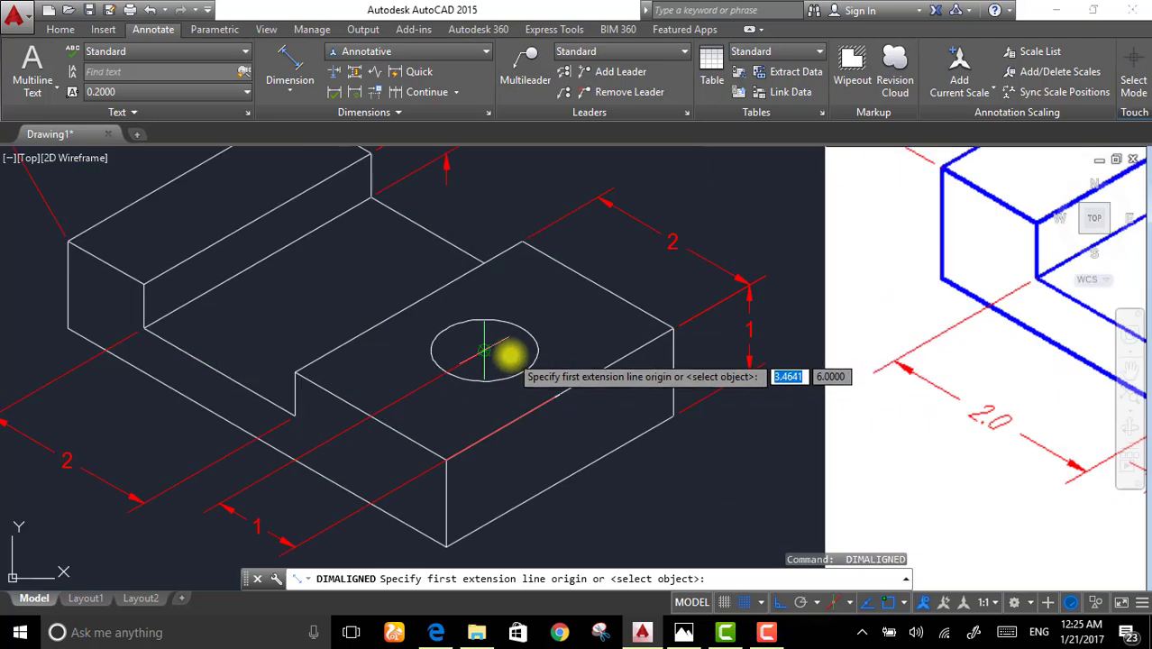
click(485, 351)
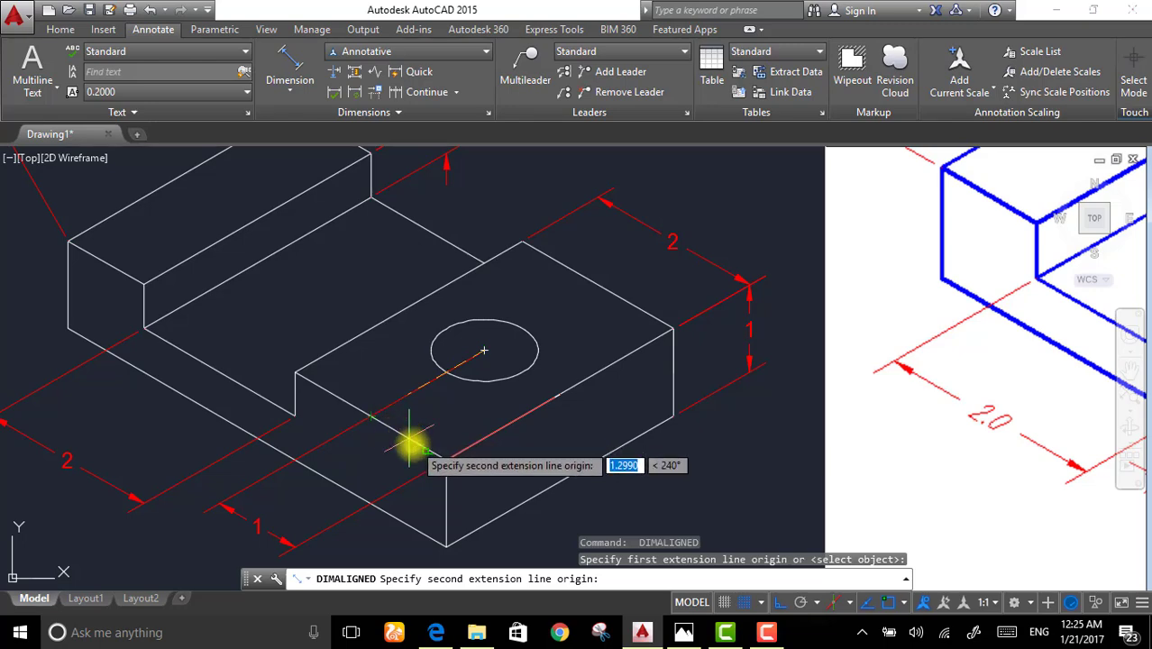
click(371, 424)
scroll(451, 387, down, 3)
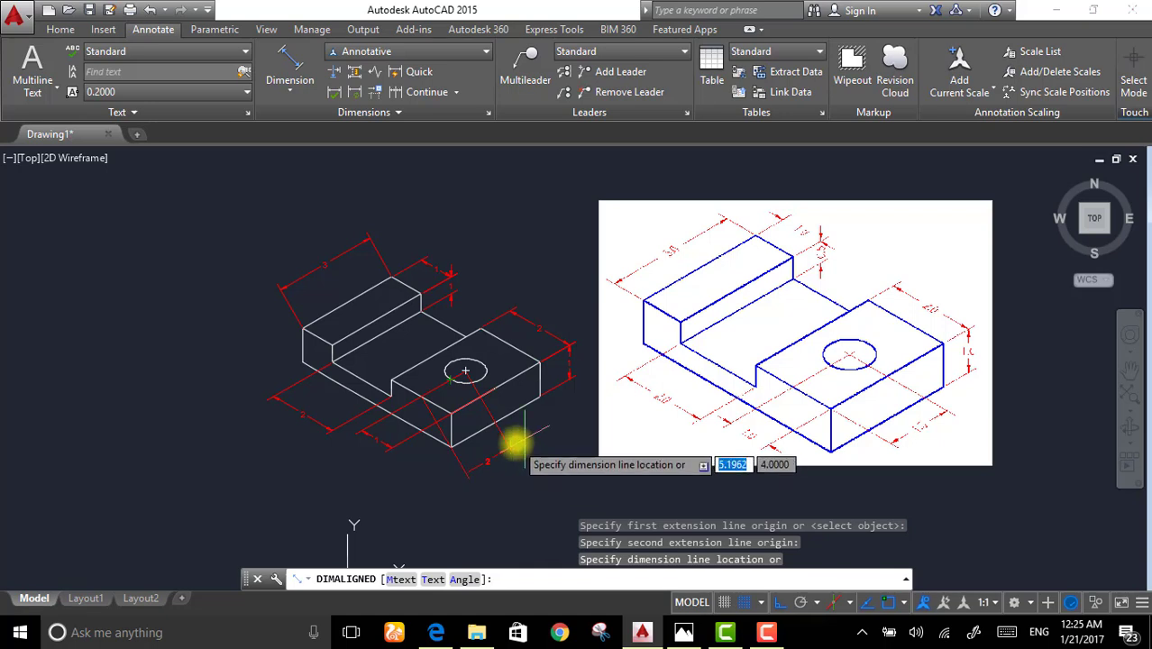
click(509, 437)
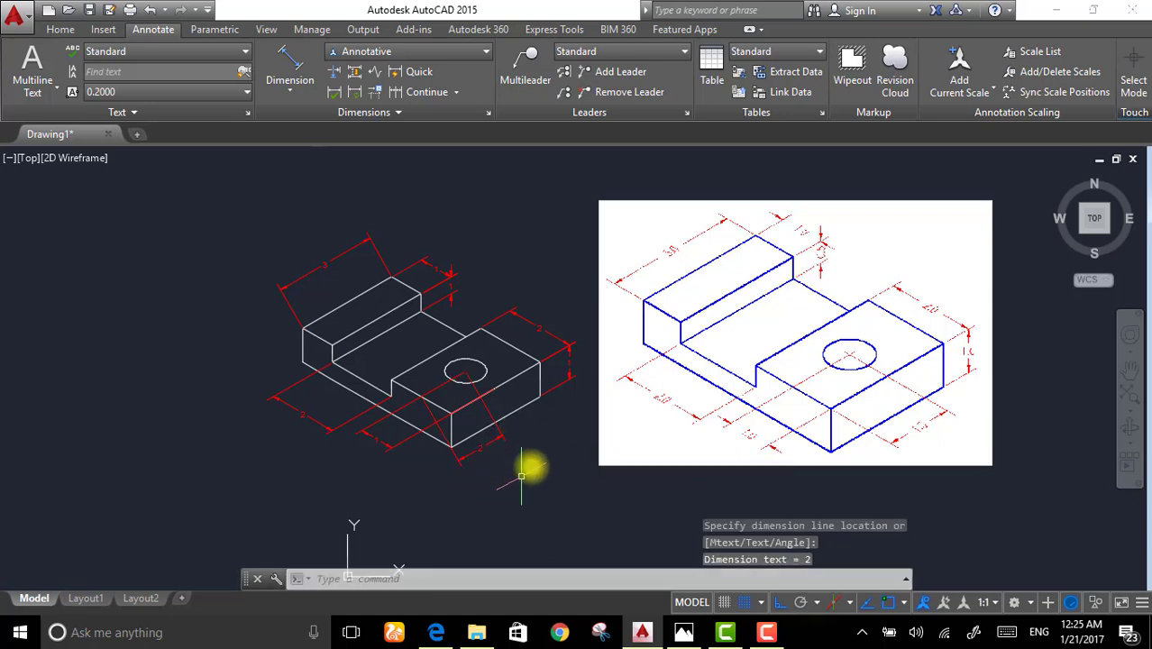
- Oblique the new 2 and 3 dimensions to match the isometric edges using two picked points
click(516, 439)
click(436, 343)
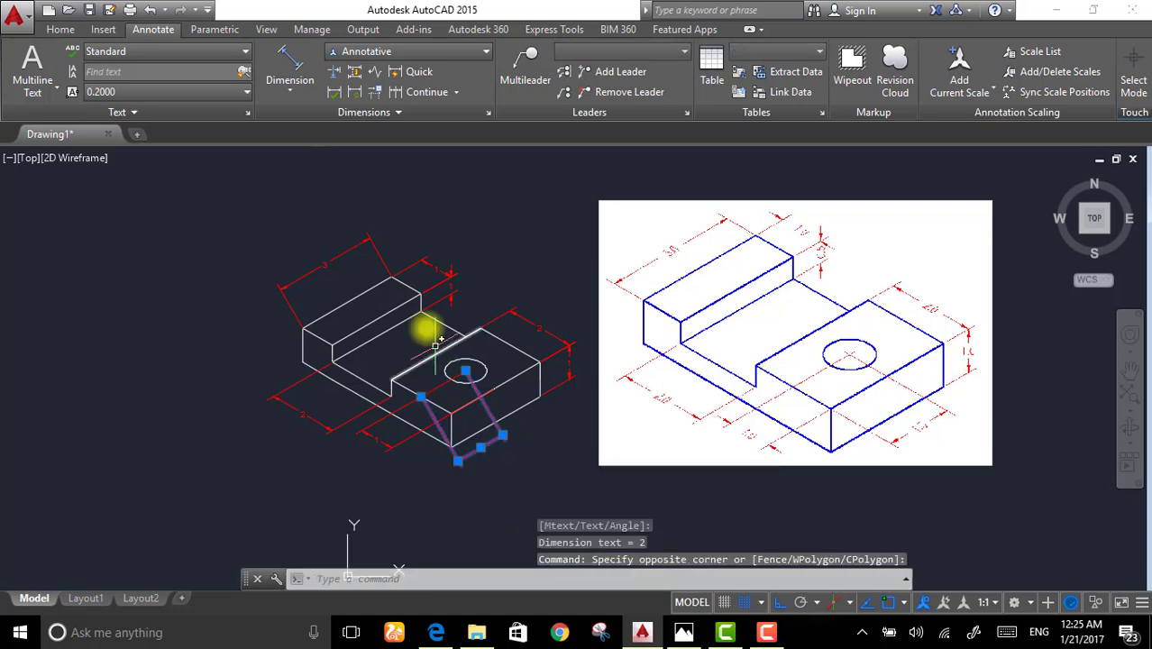
click(396, 243)
click(359, 256)
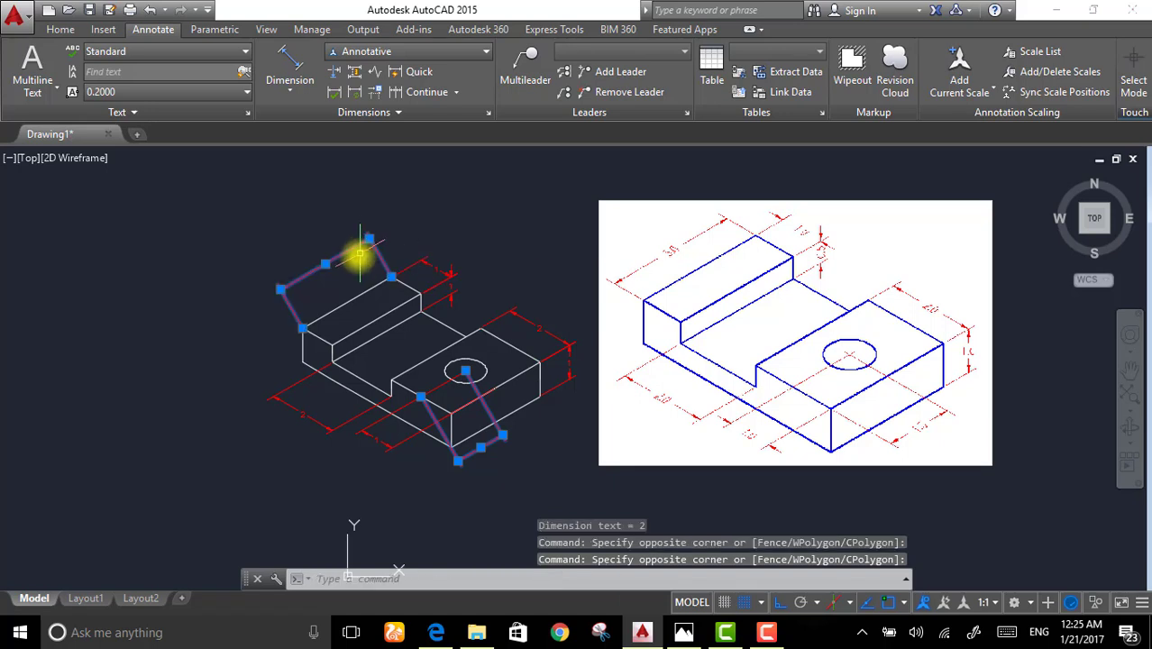
click(349, 112)
click(316, 136)
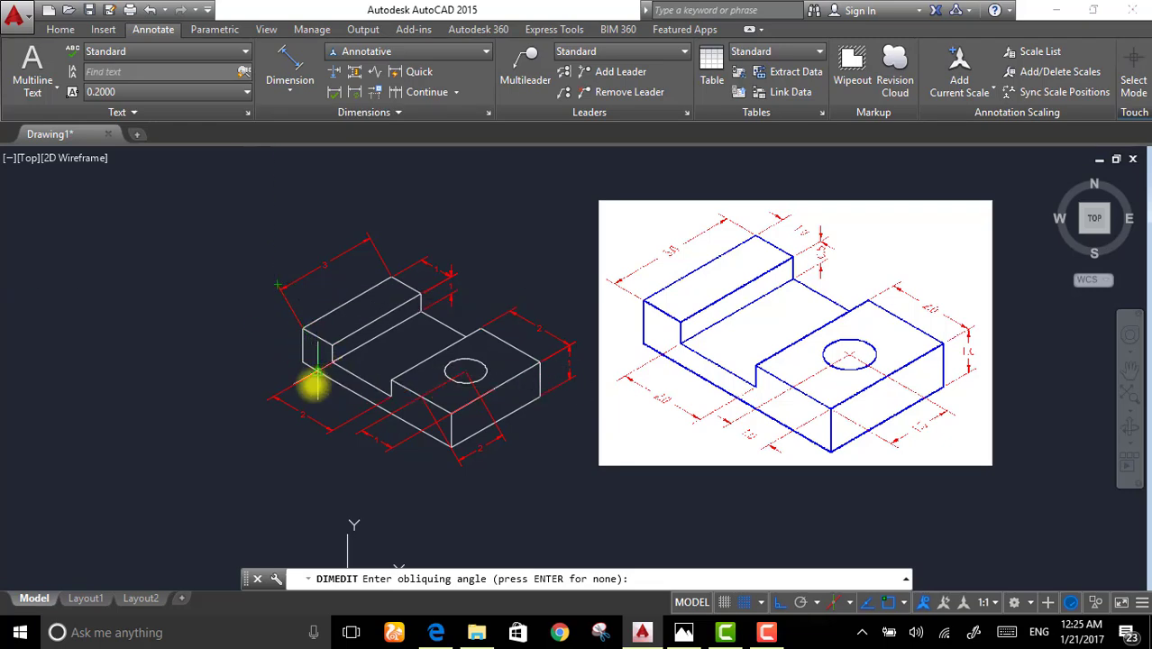
scroll(316, 361, up, 2)
scroll(339, 336, up, 2)
click(339, 334)
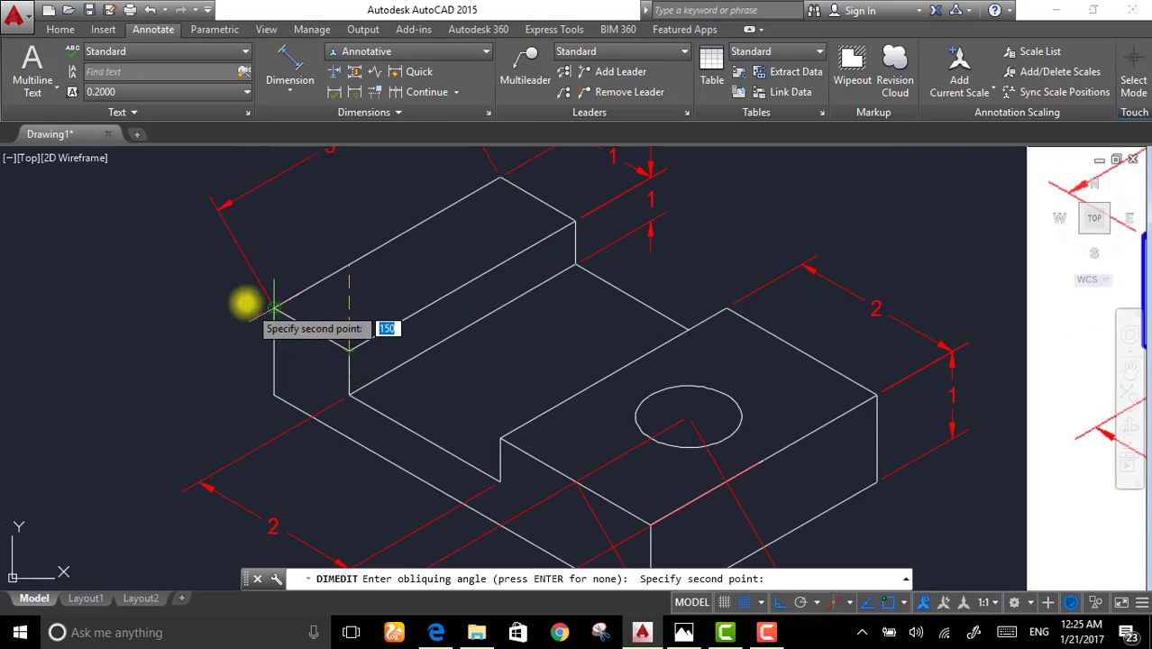
click(274, 309)
scroll(206, 321, down, 4)
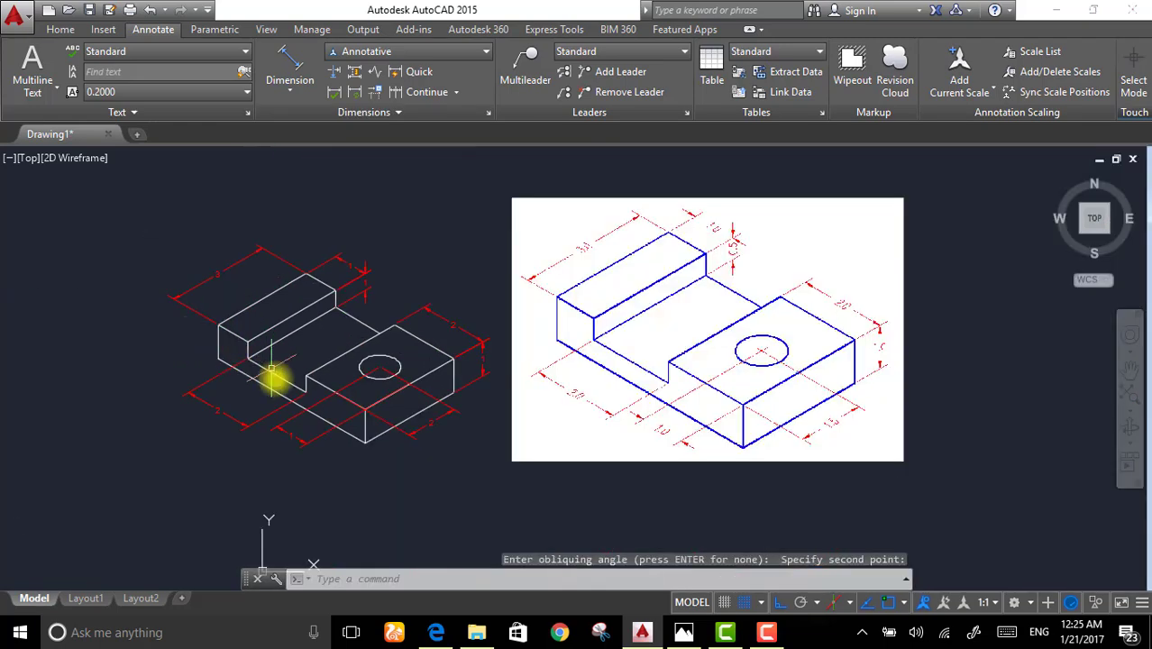
scroll(195, 364, up, 2)
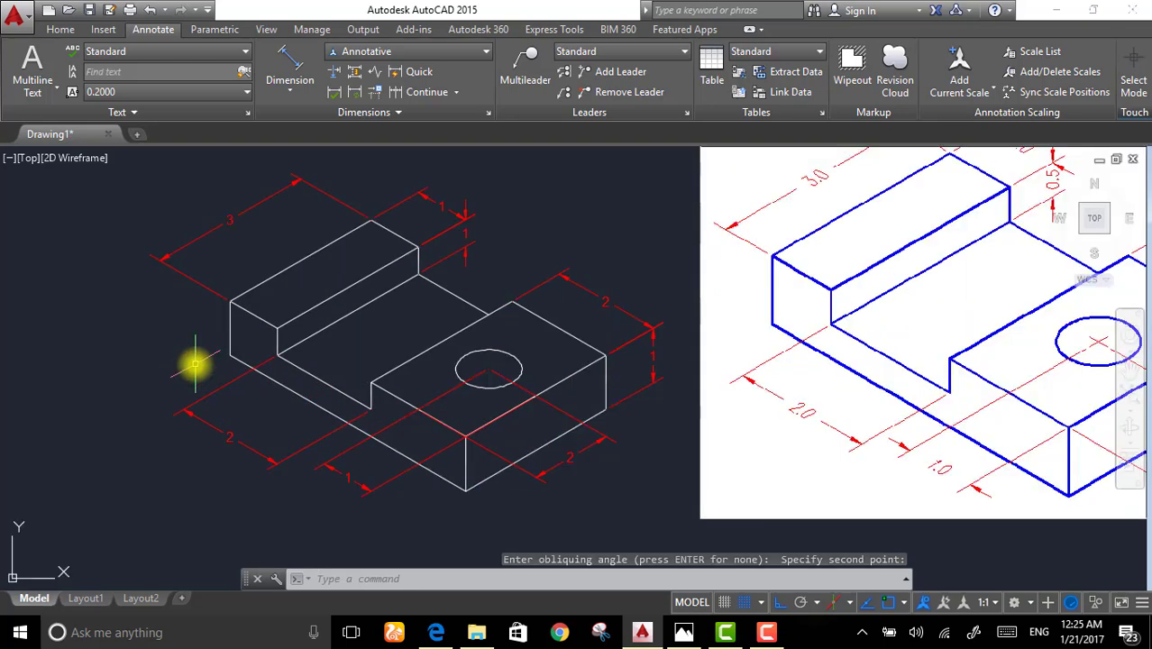